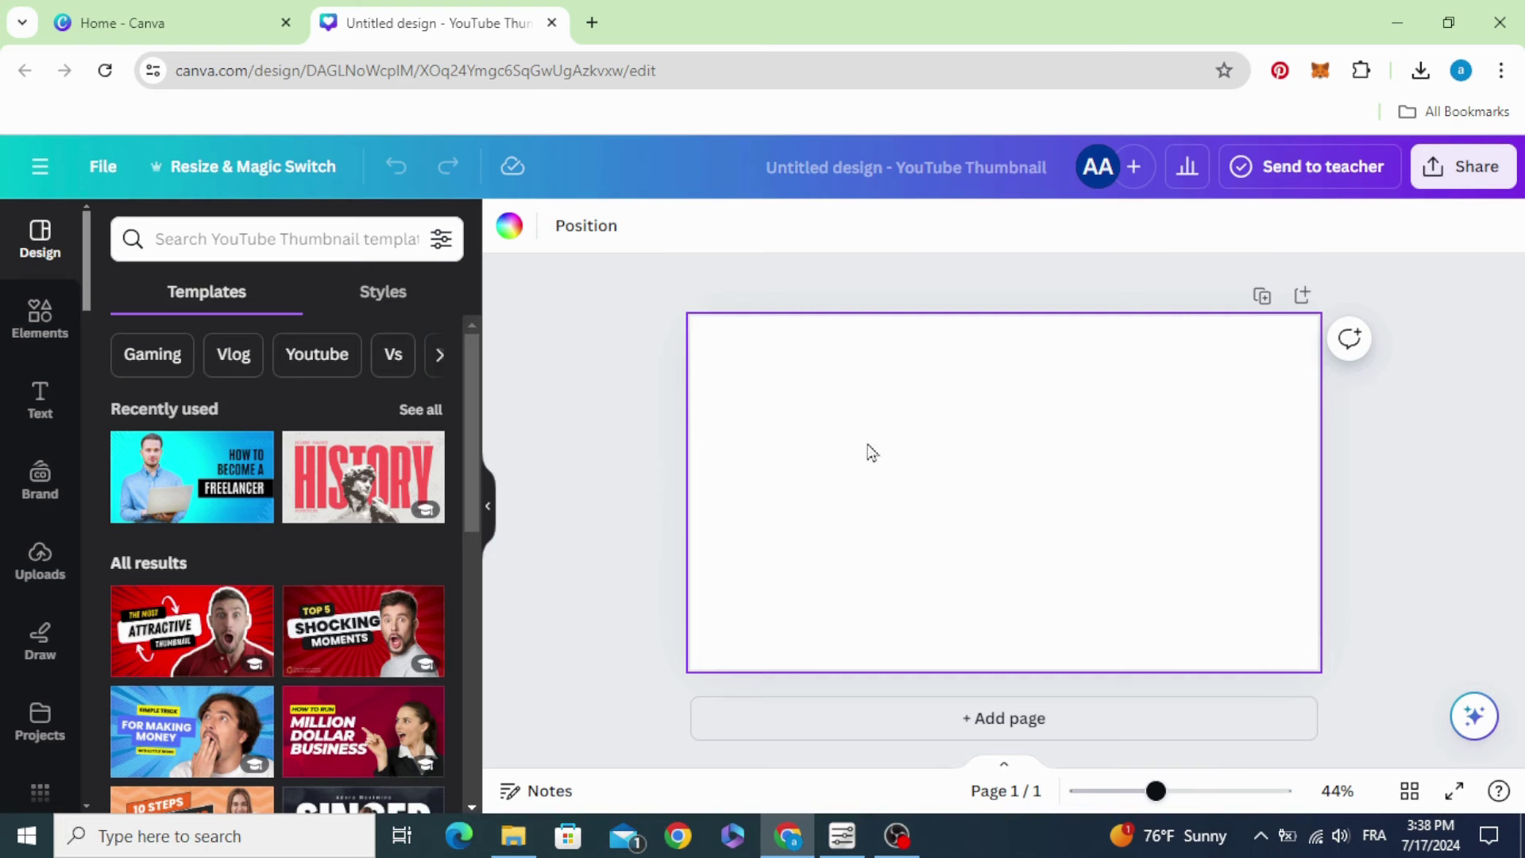
- Fill the thumbnail page background with solid black from Default colors
click(508, 227)
click(125, 612)
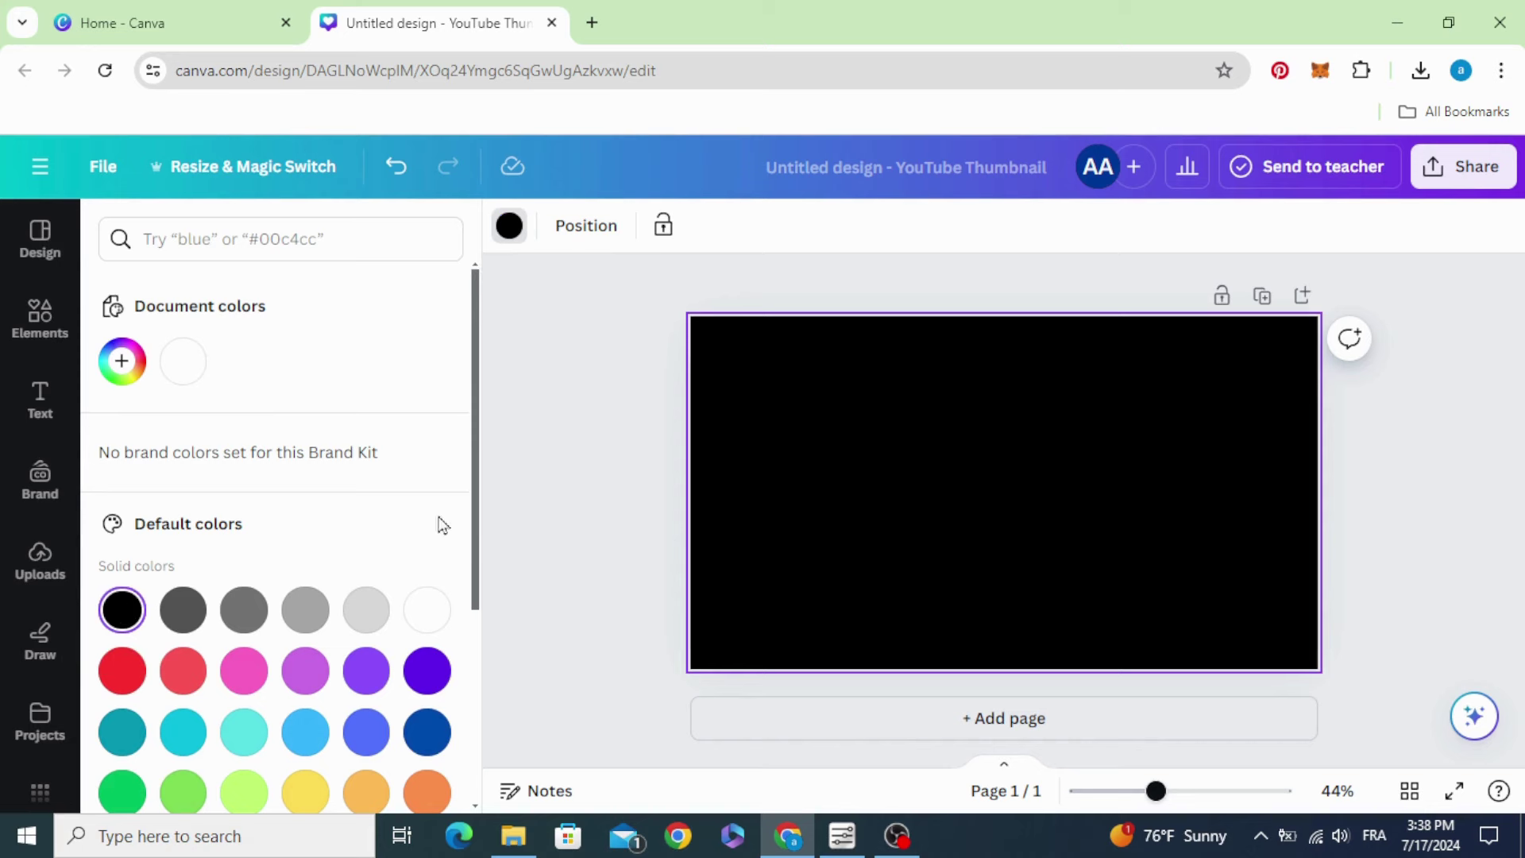
- Add a heading containing the letter R and enlarge it to size 220
click(36, 394)
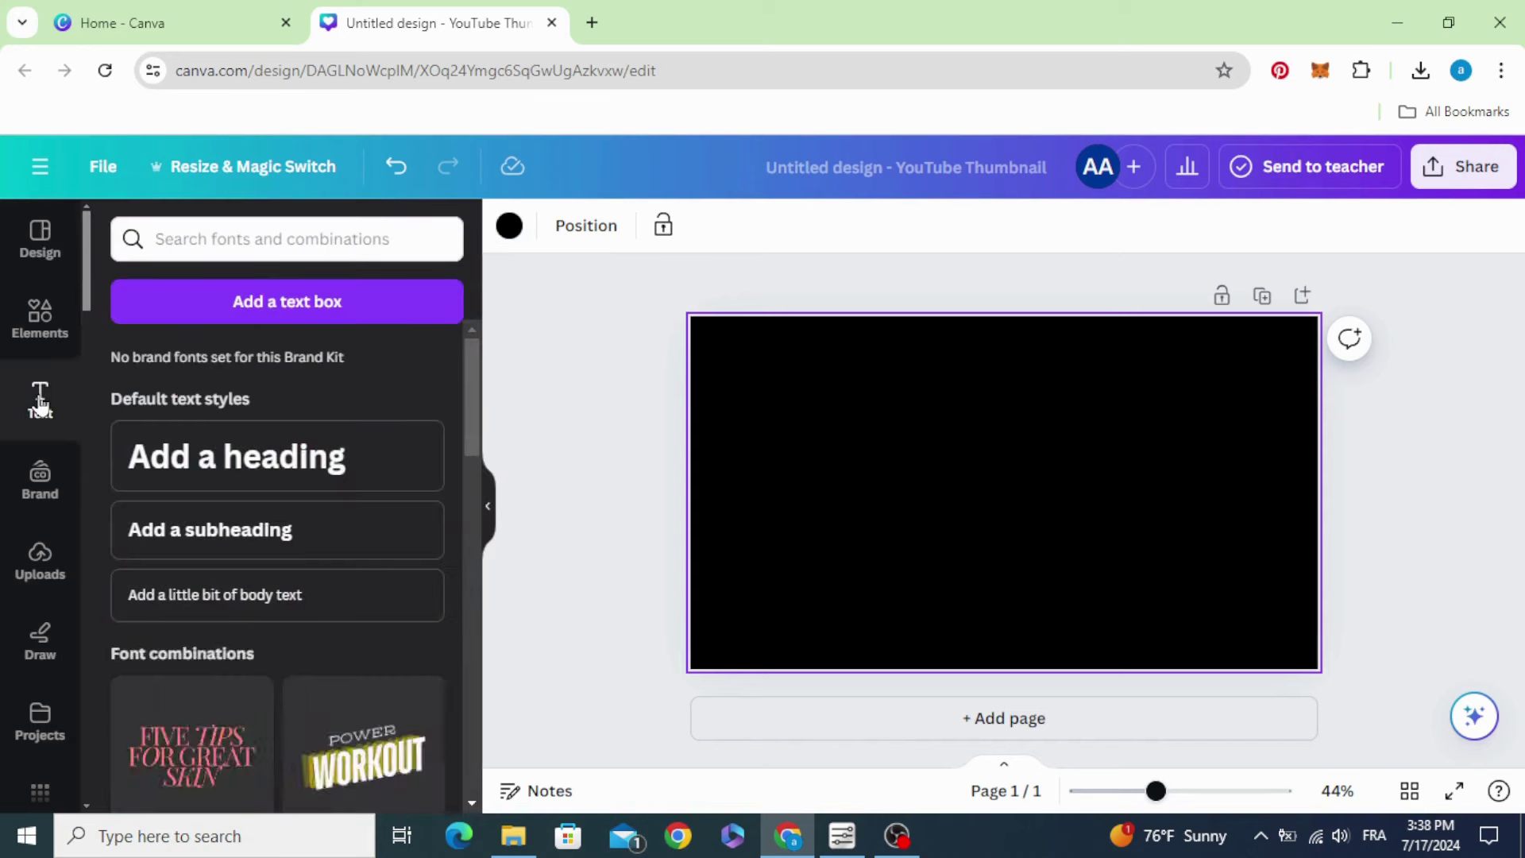
click(241, 460)
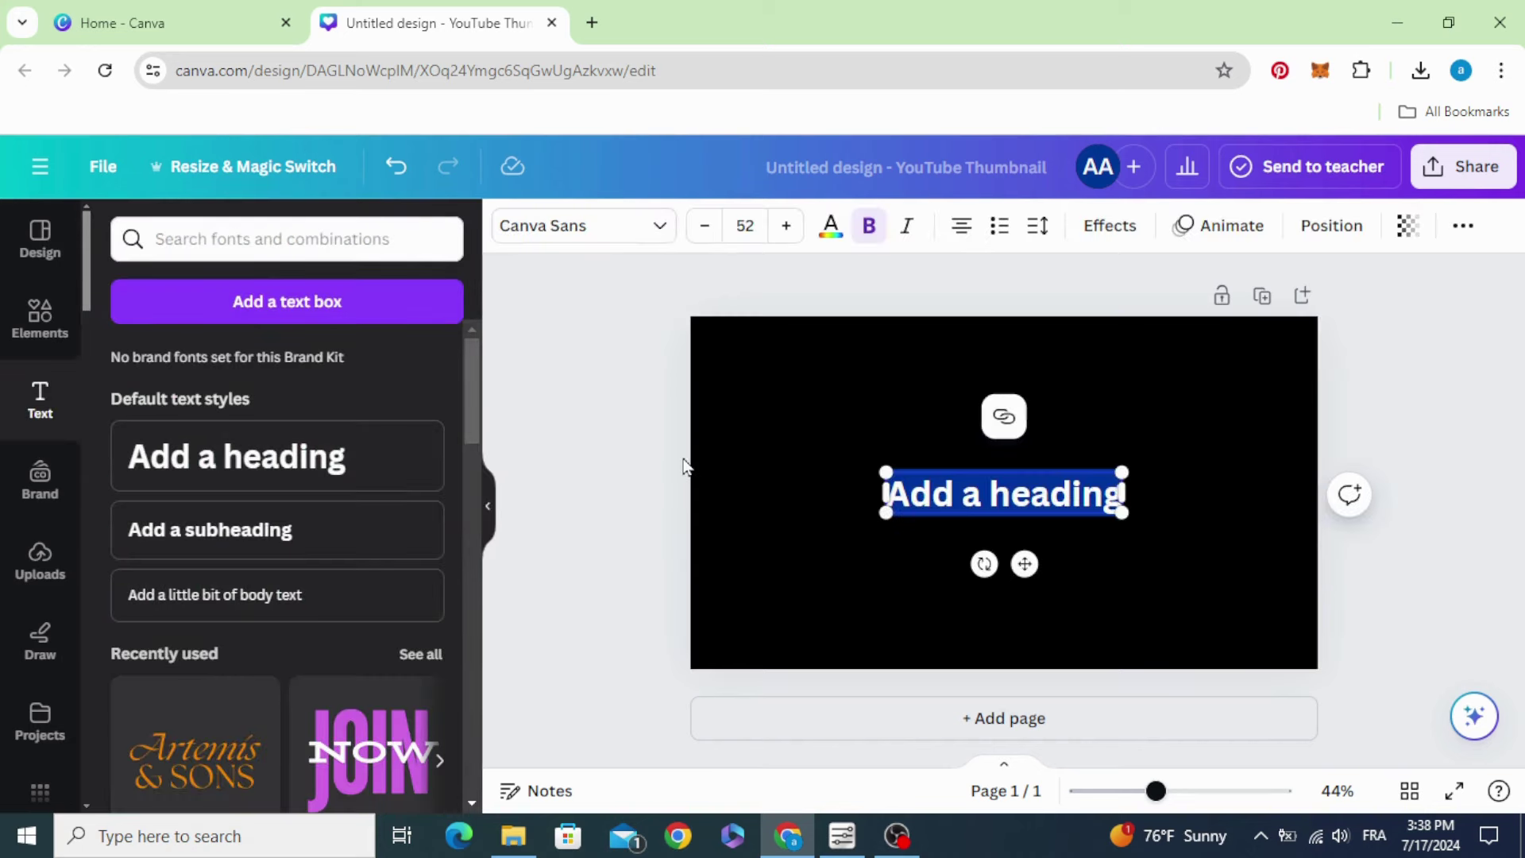
text(R)
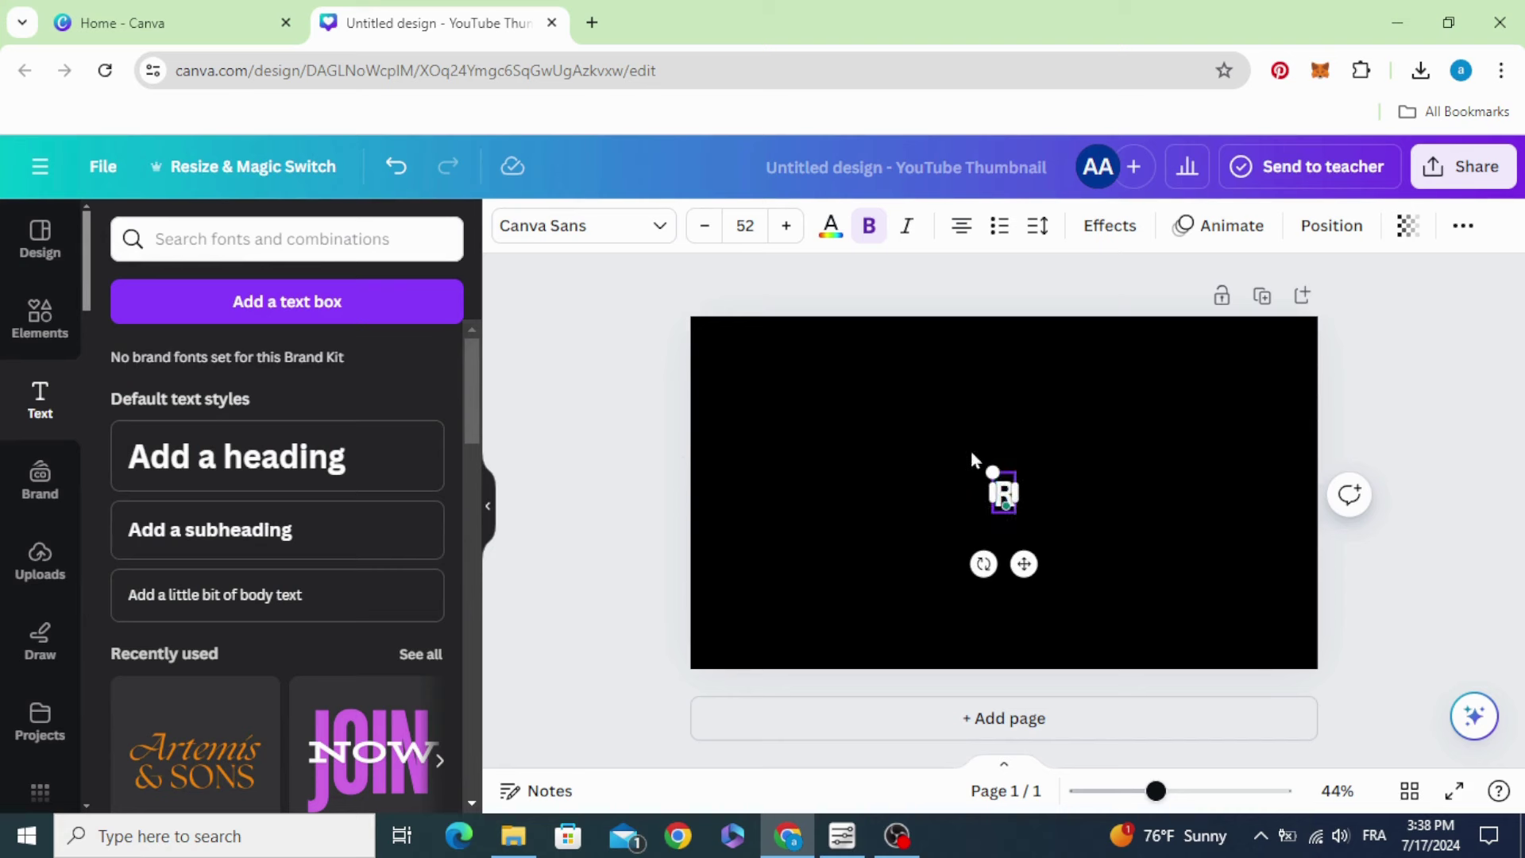
drag(993, 468, 798, 382)
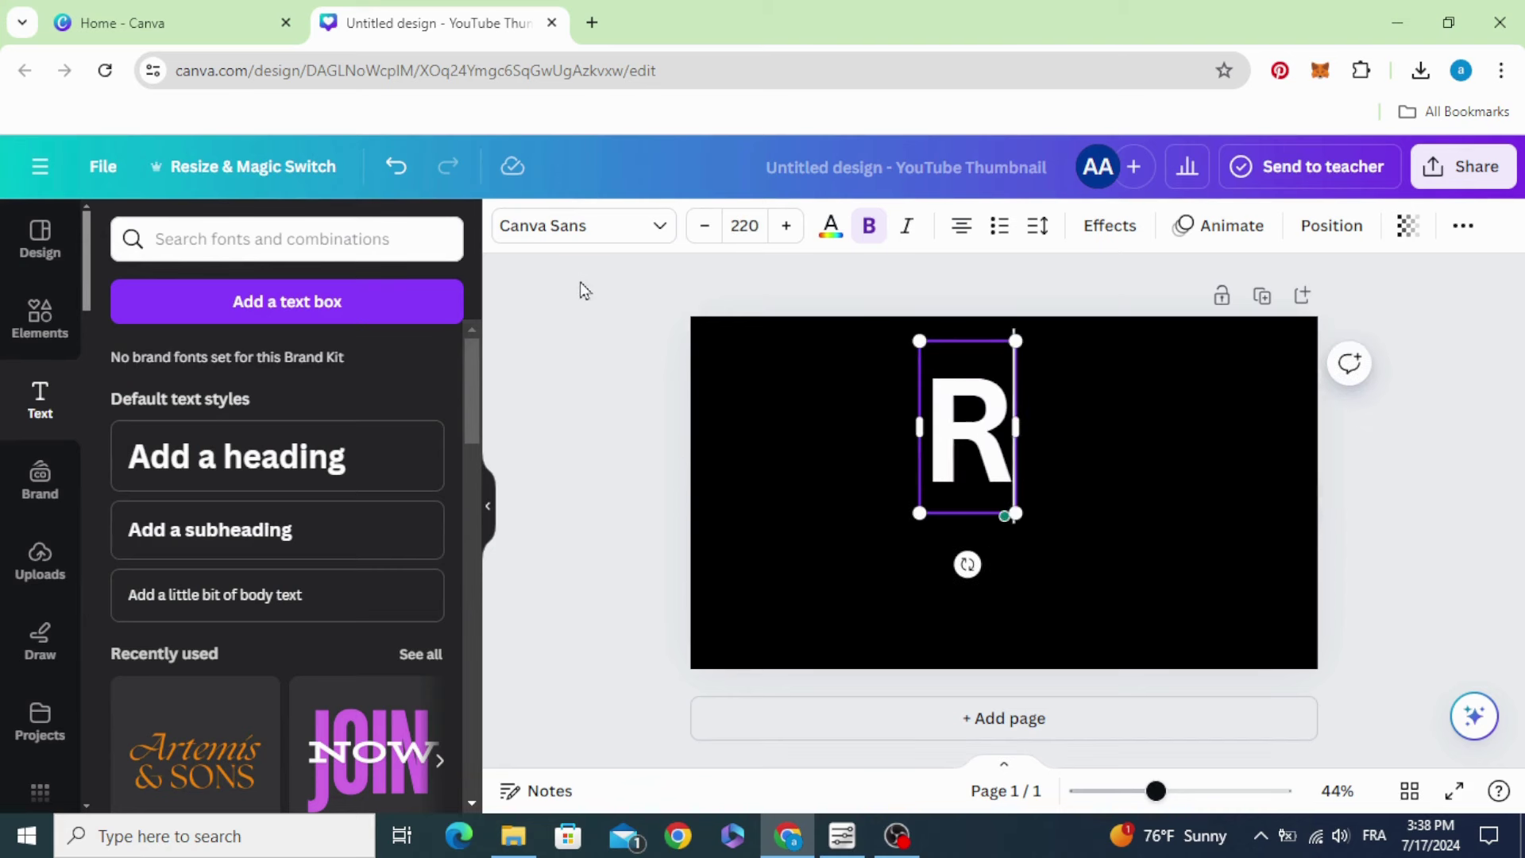
- Set the R's font to Zuume Rough Bold by searching 'ZUU'
click(585, 231)
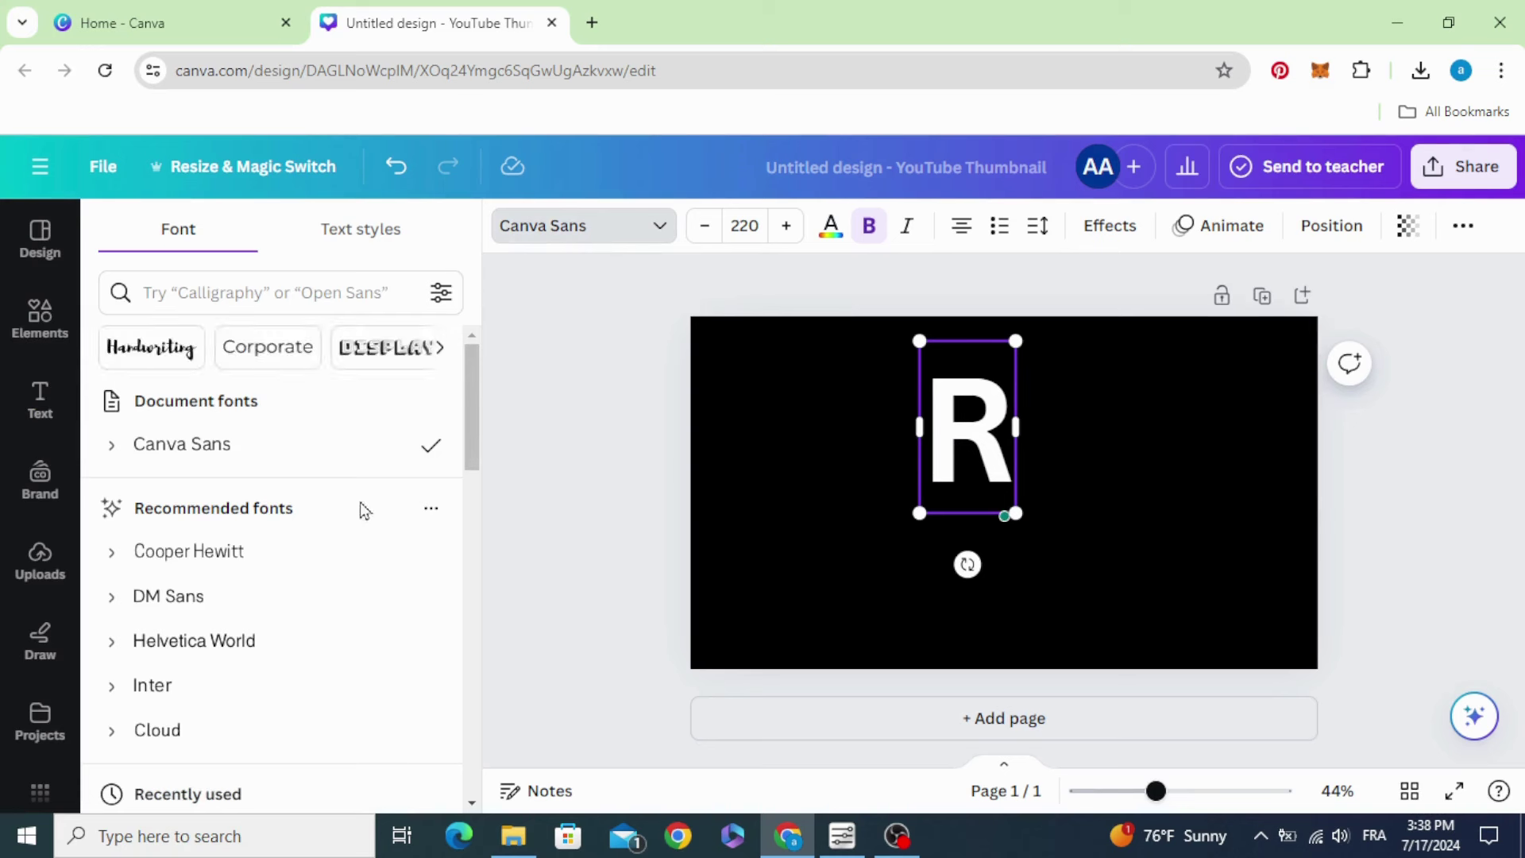
scroll(361, 509, down, 3)
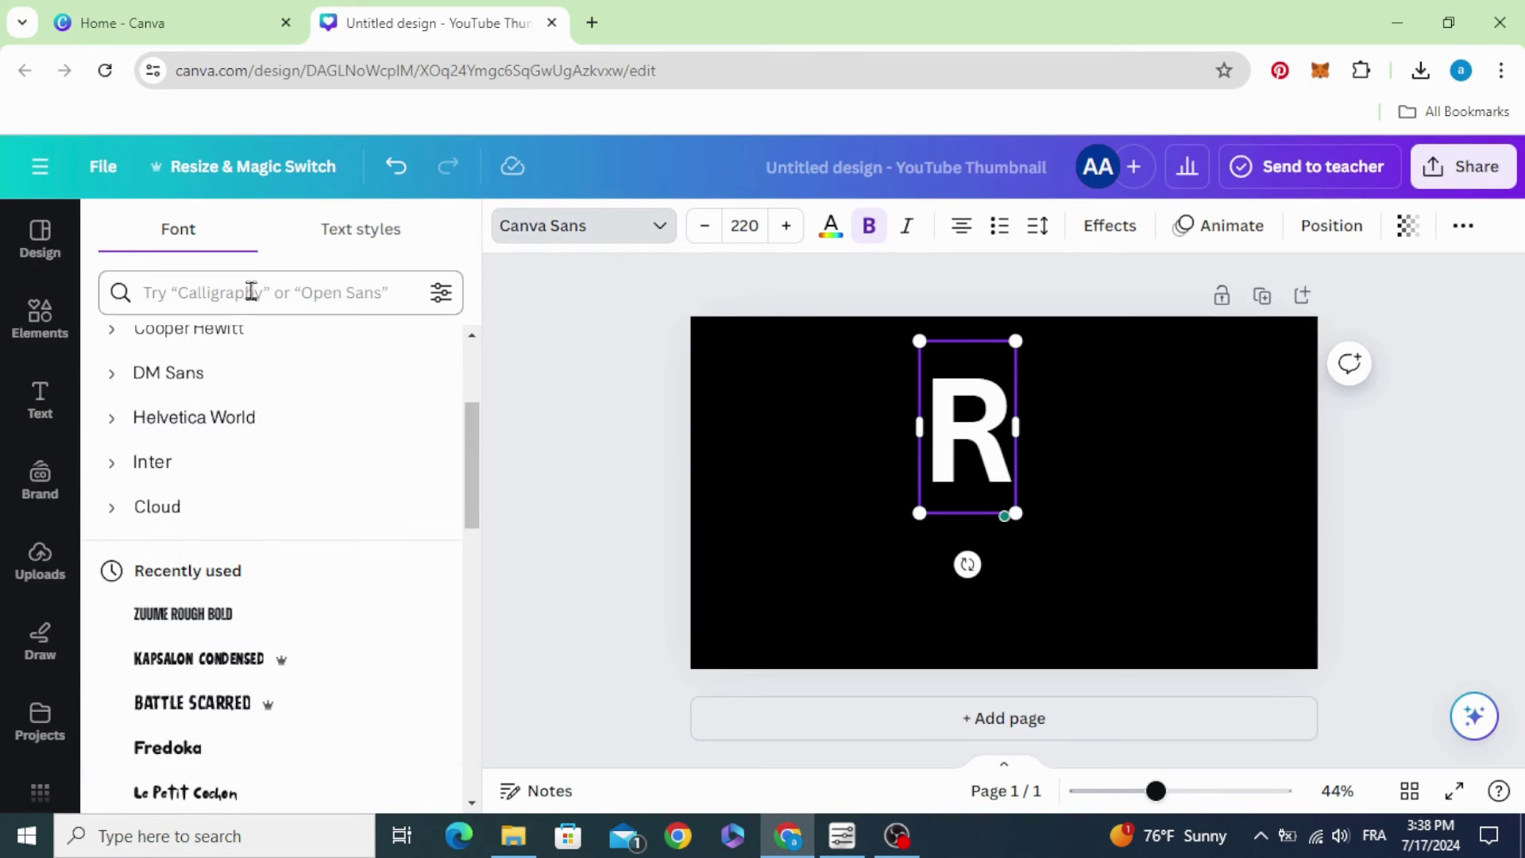
click(251, 291)
text(ZUU)
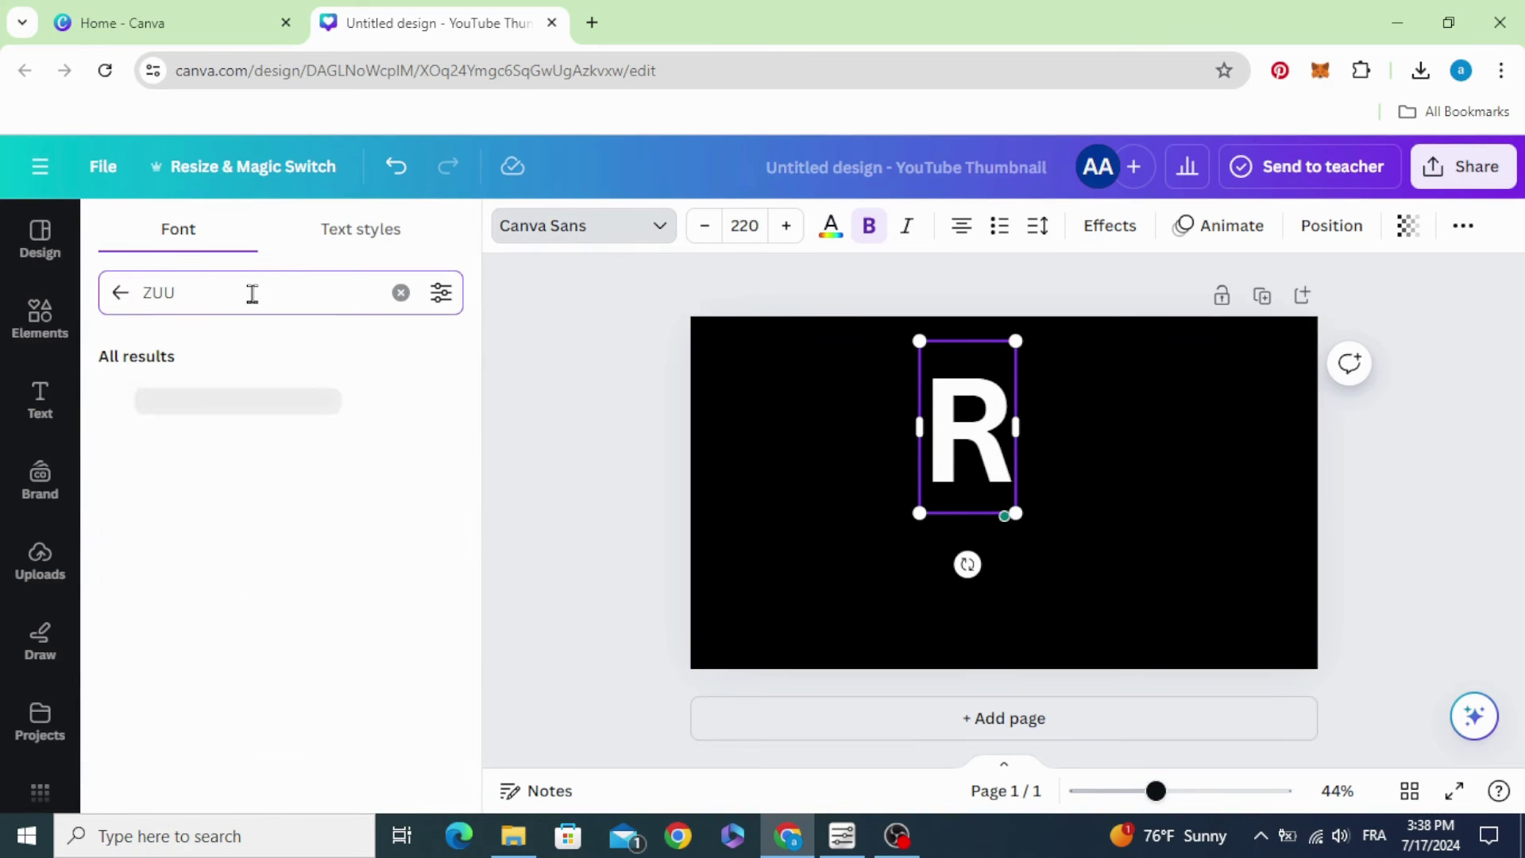
click(208, 415)
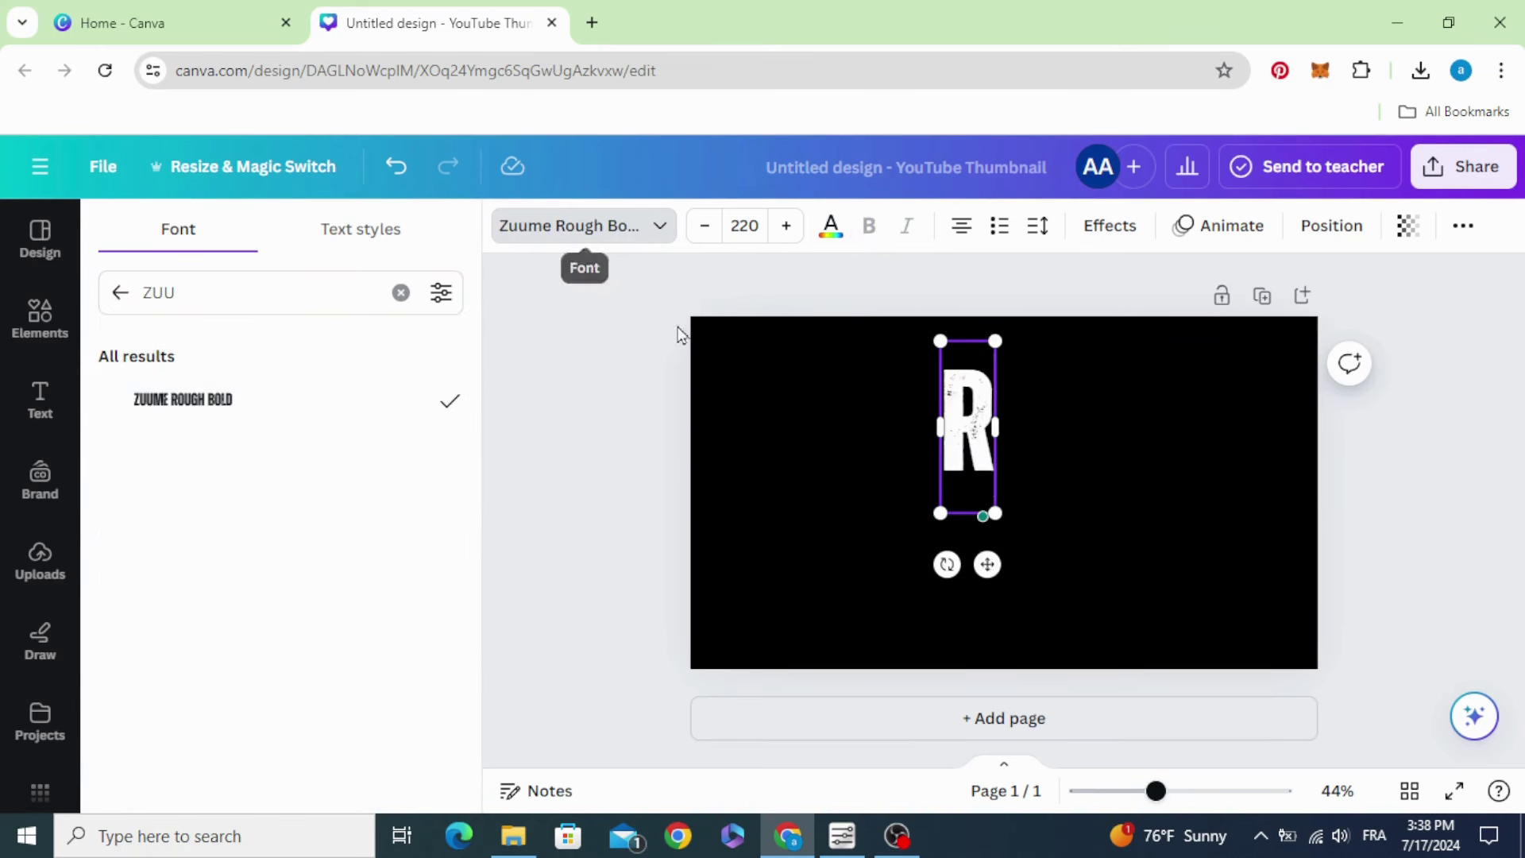
- Move the R lower left, then duplicate it into an O and an L to its right
click(822, 437)
drag(949, 457, 832, 493)
click(748, 358)
double_click(831, 493)
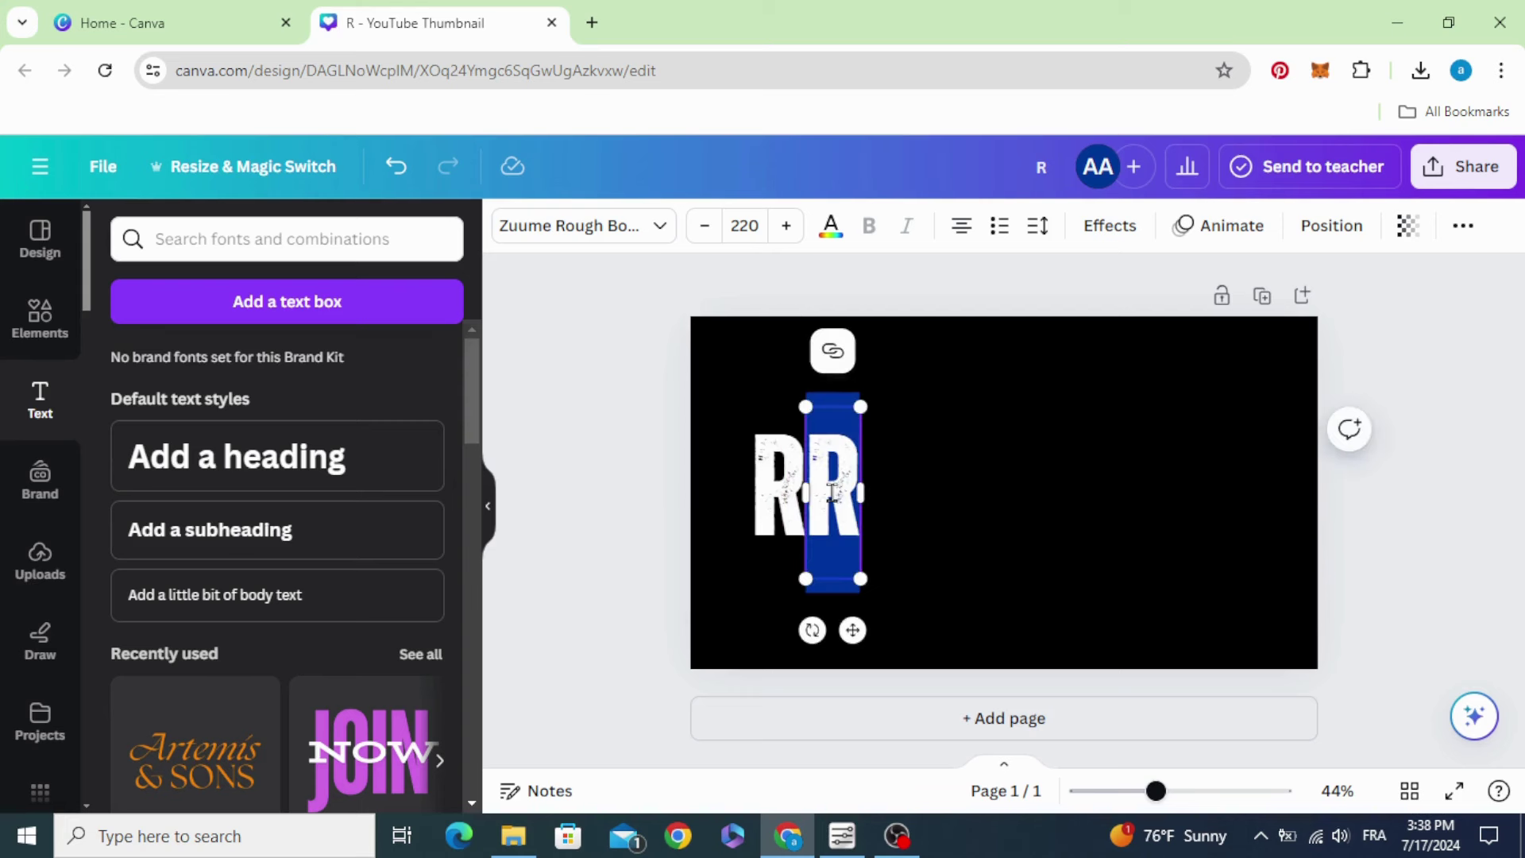
text(O)
key(Escape)
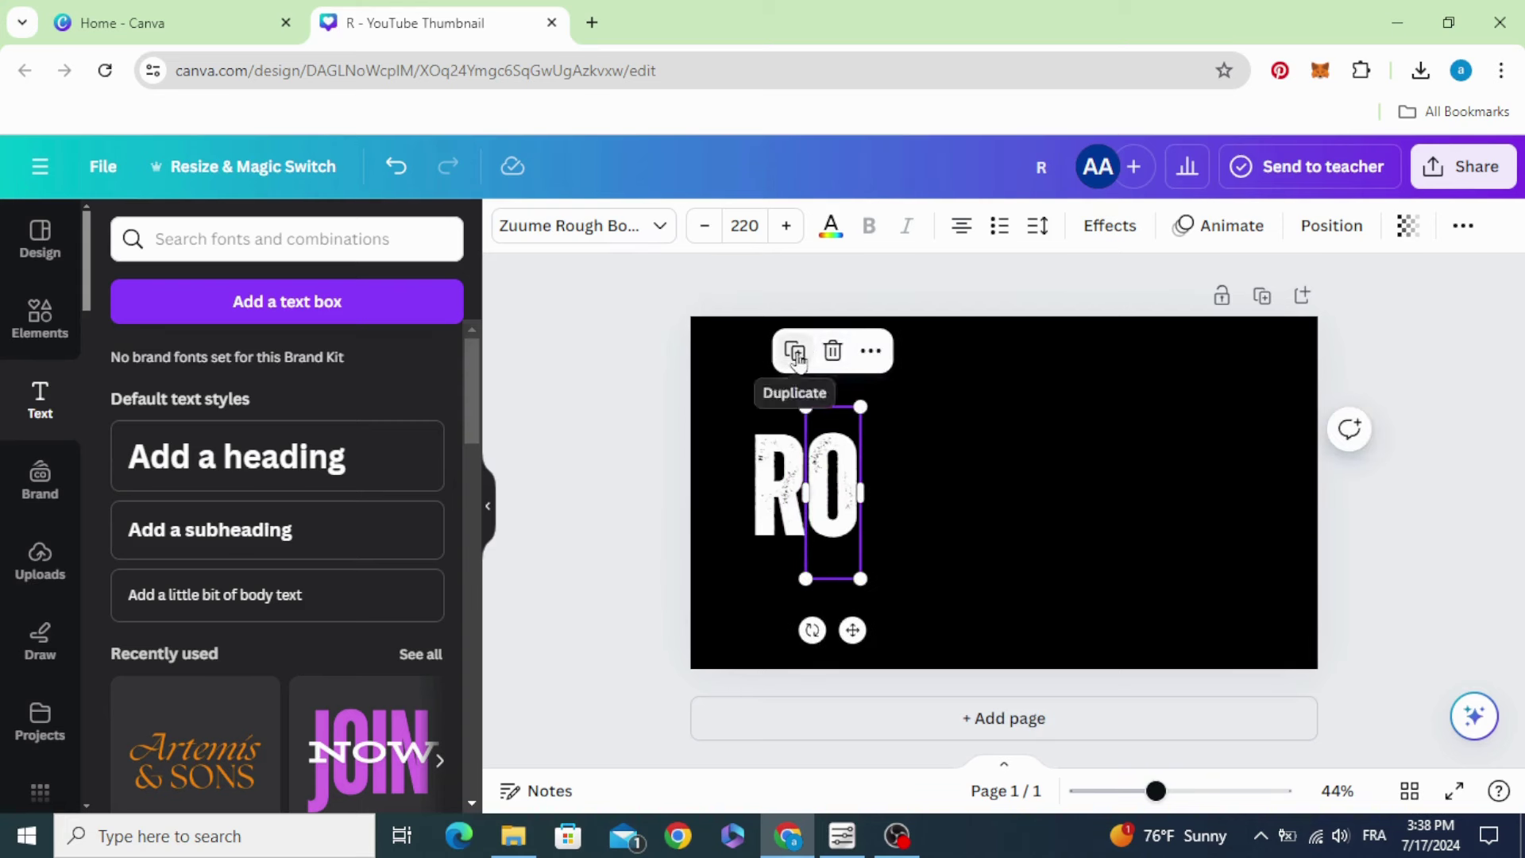
click(793, 351)
drag(851, 508, 888, 493)
double_click(888, 494)
text(L)
- Duplicate the L into a second L and an I placed in sequence
click(713, 484)
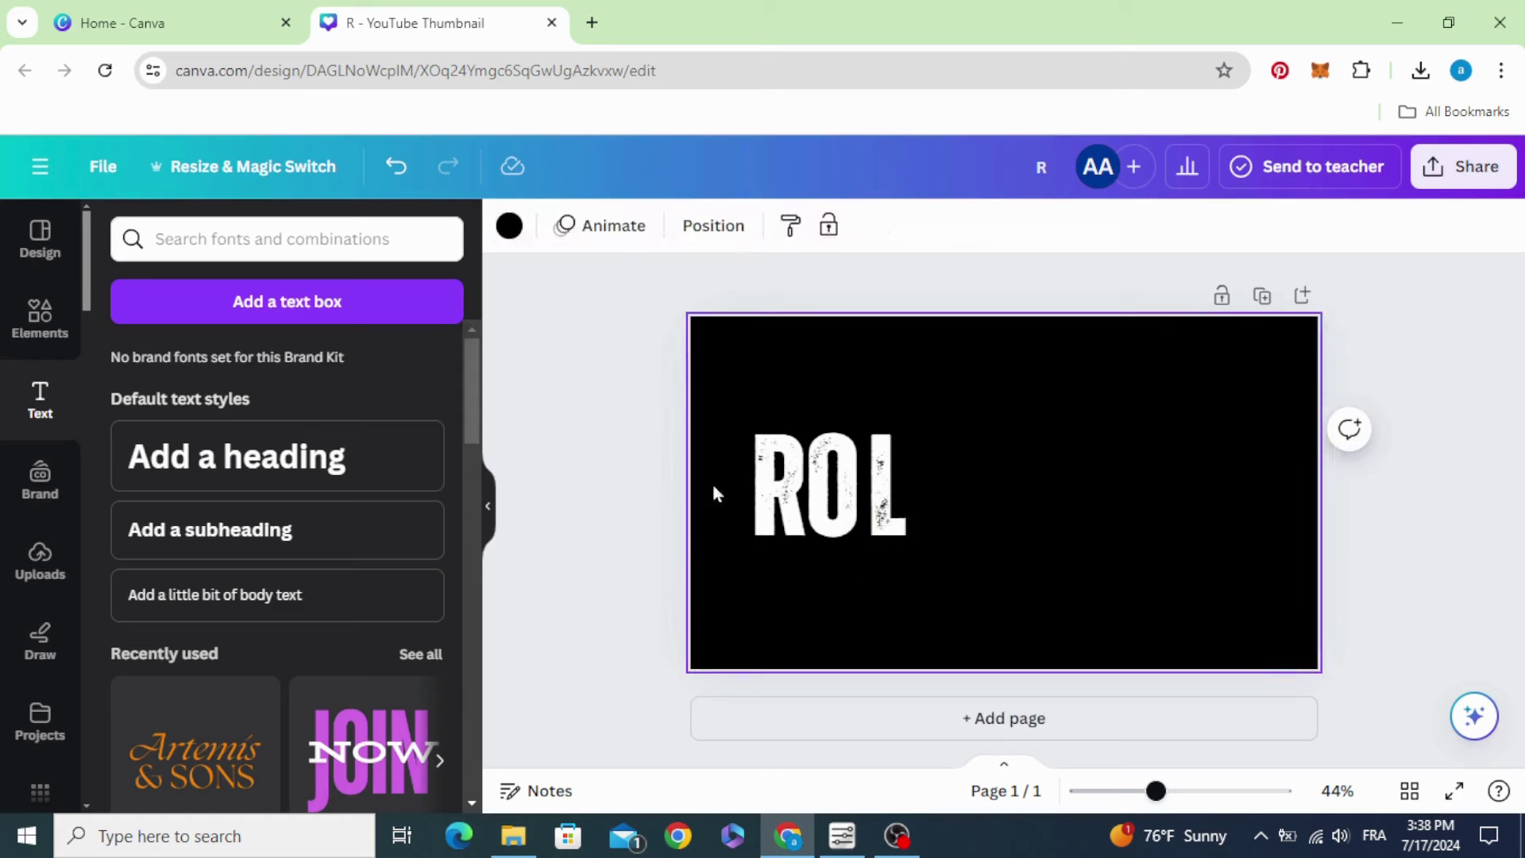
click(893, 505)
click(849, 351)
drag(892, 511, 934, 508)
click(886, 351)
double_click(960, 497)
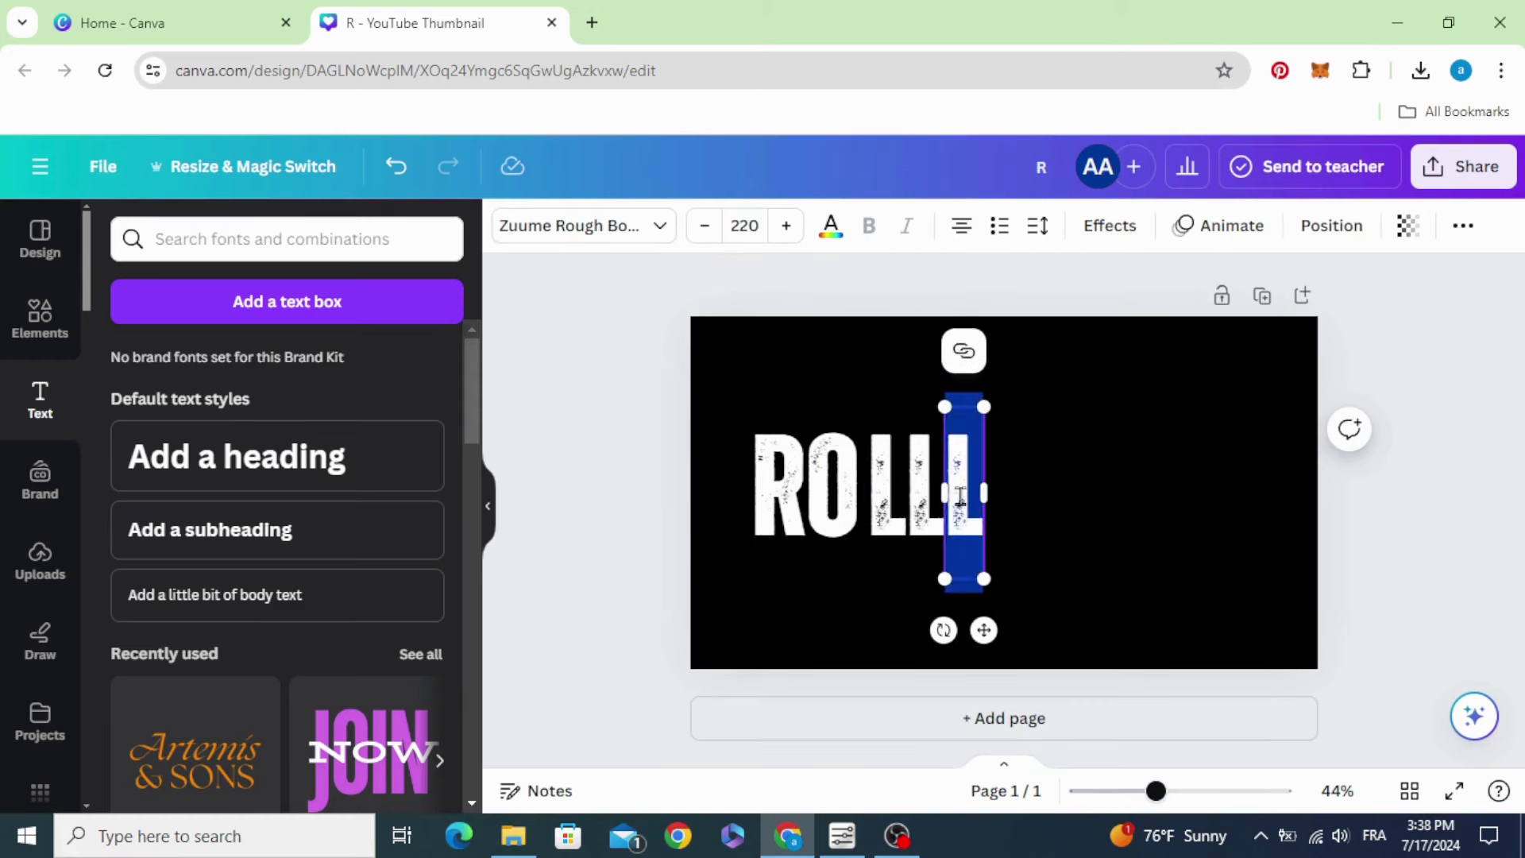
text(I)
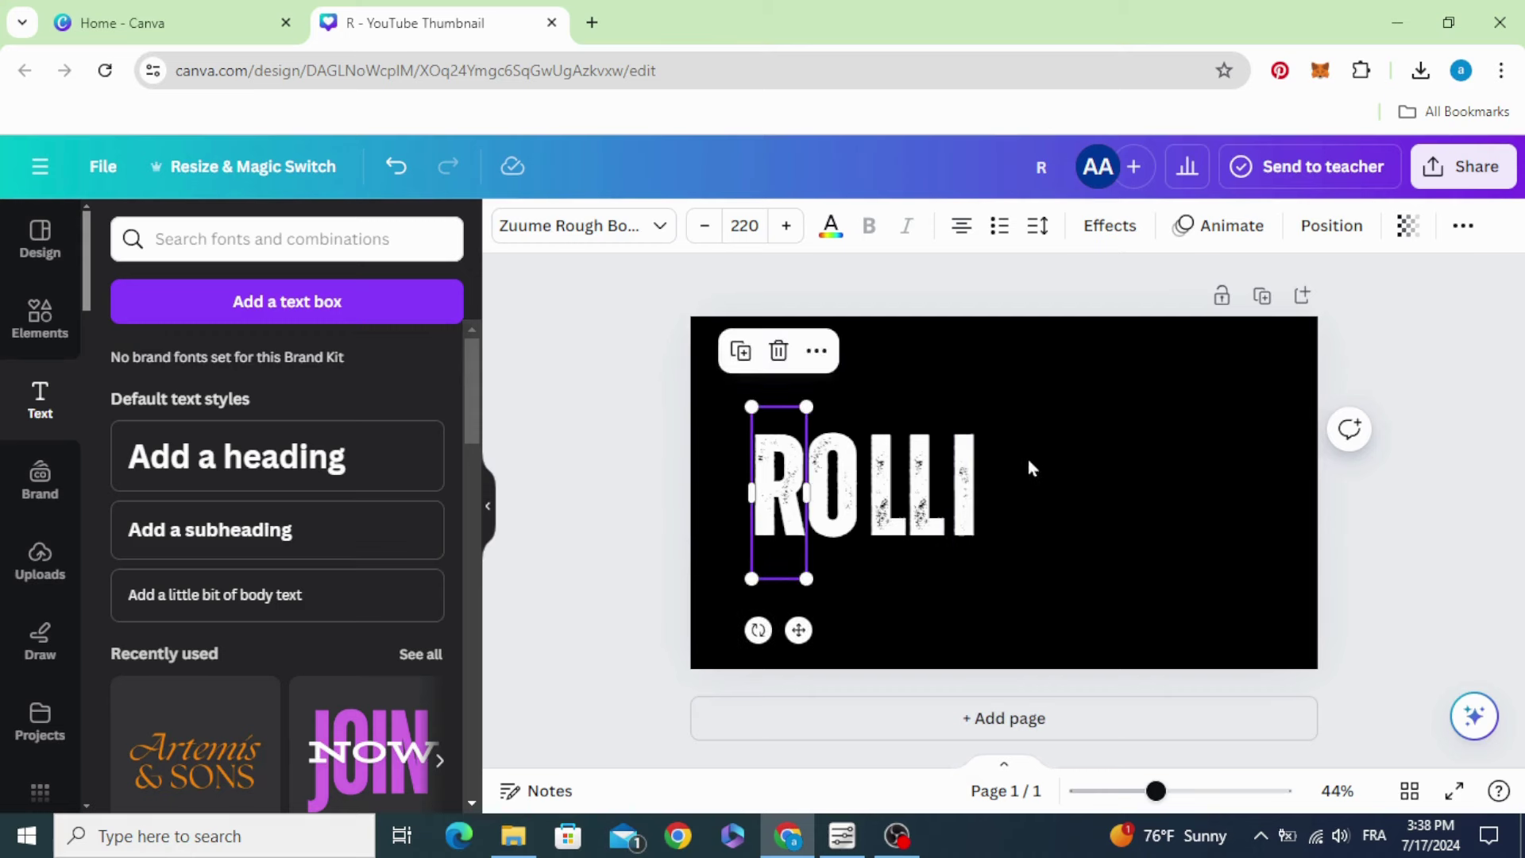
- Duplicate the I into an N and then a G, completing ROLLING
click(975, 477)
click(926, 350)
drag(974, 508, 1002, 493)
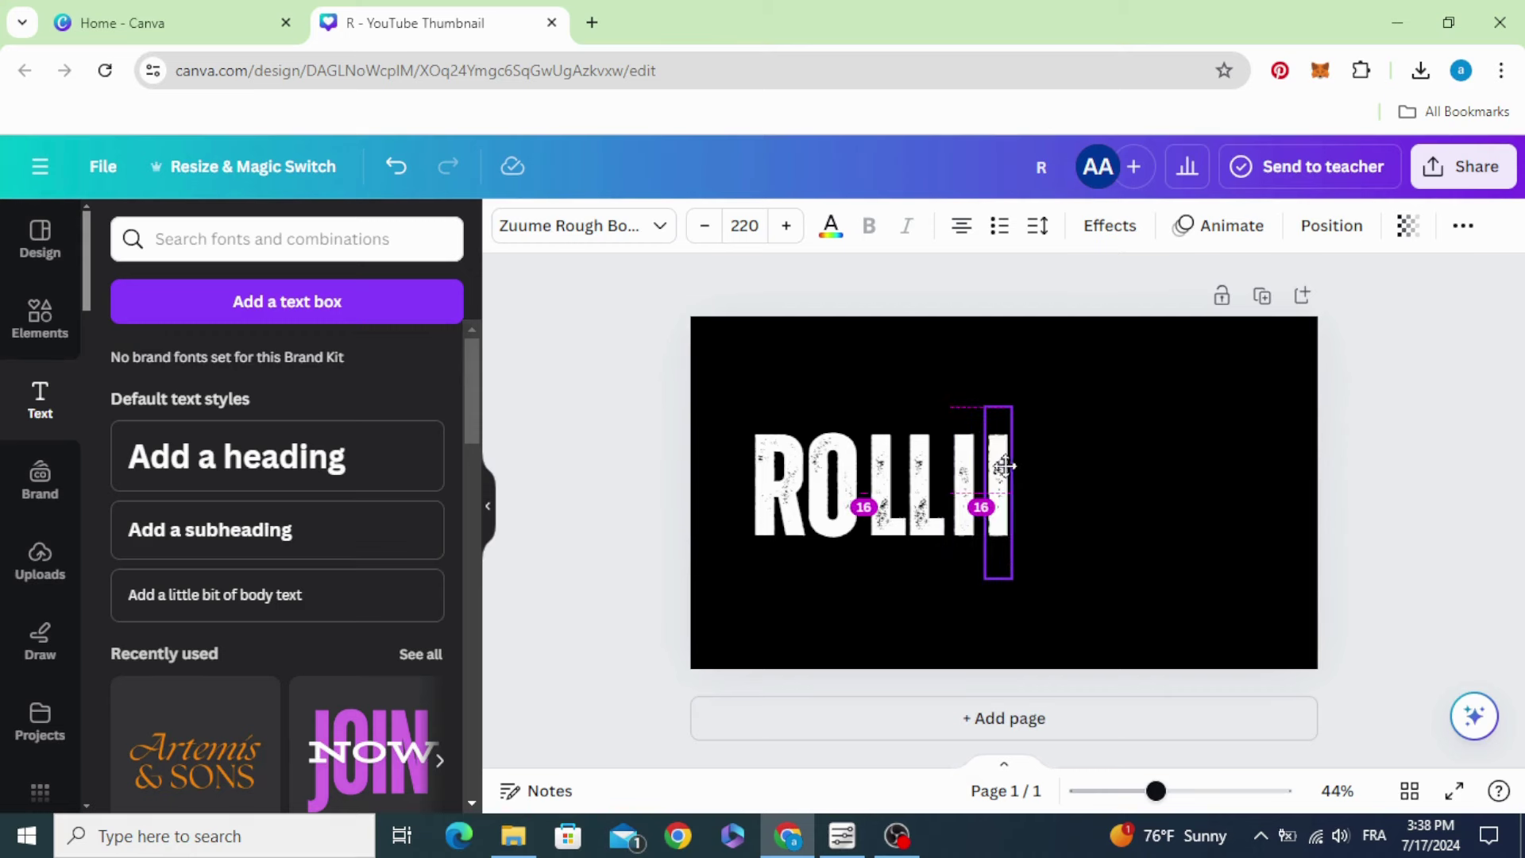
double_click(1005, 465)
text(N)
click(1014, 479)
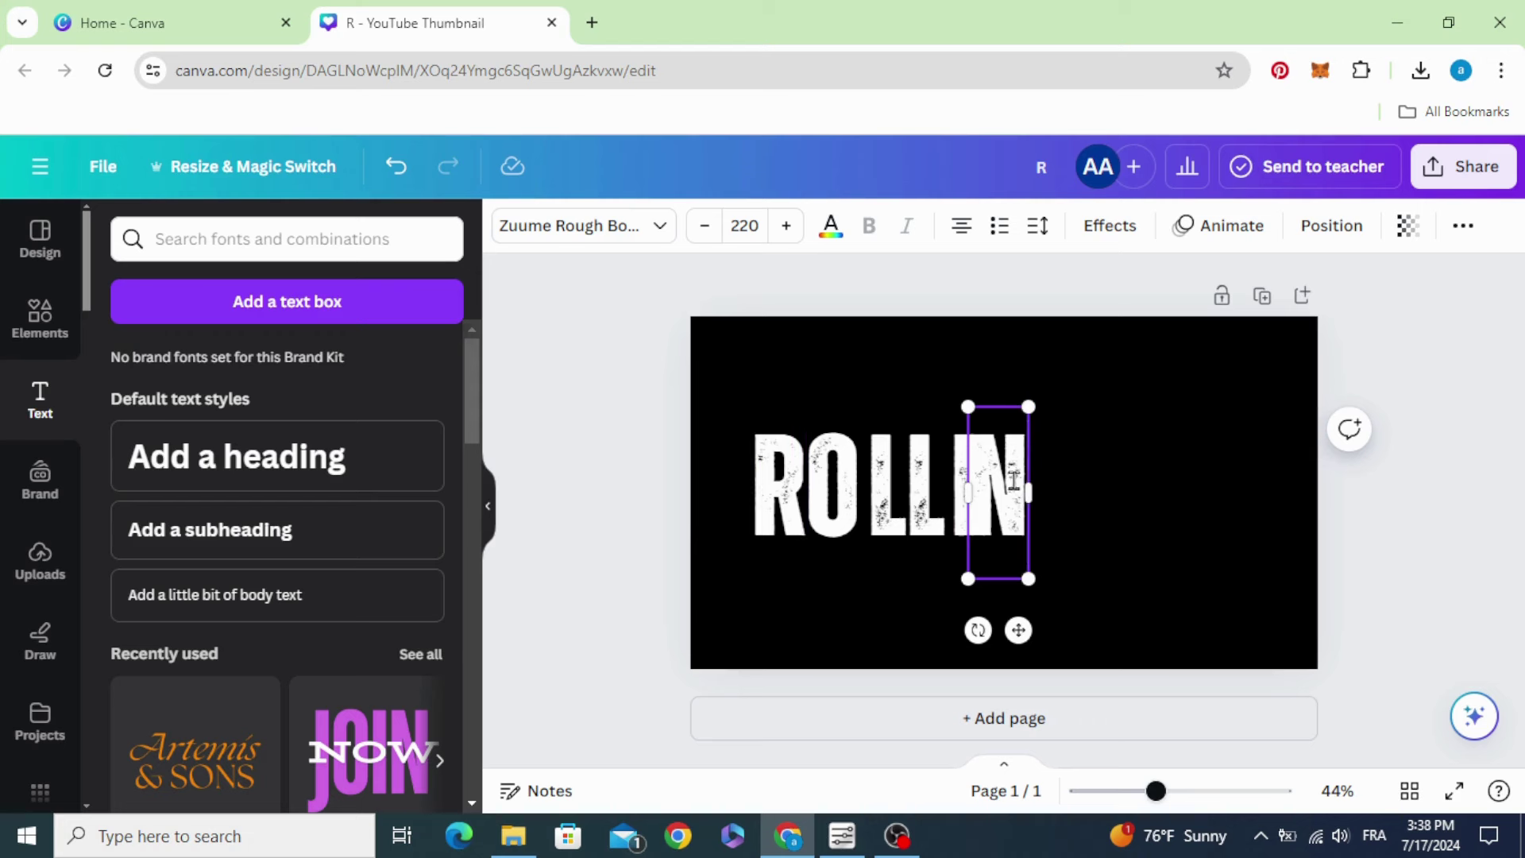
drag(1007, 477, 1084, 496)
click(1015, 350)
double_click(1062, 490)
text(G)
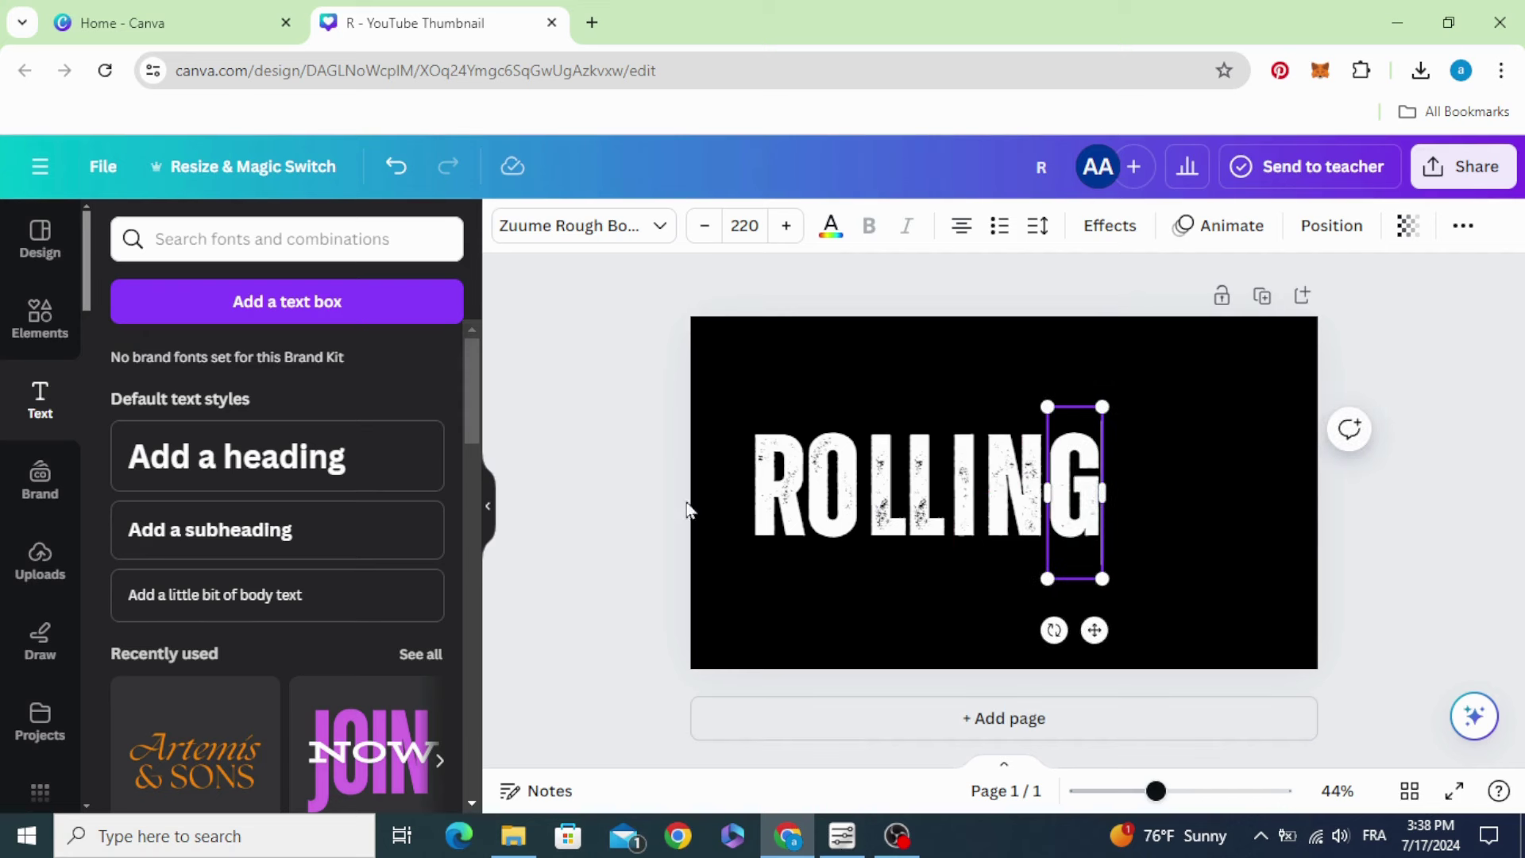
click(623, 492)
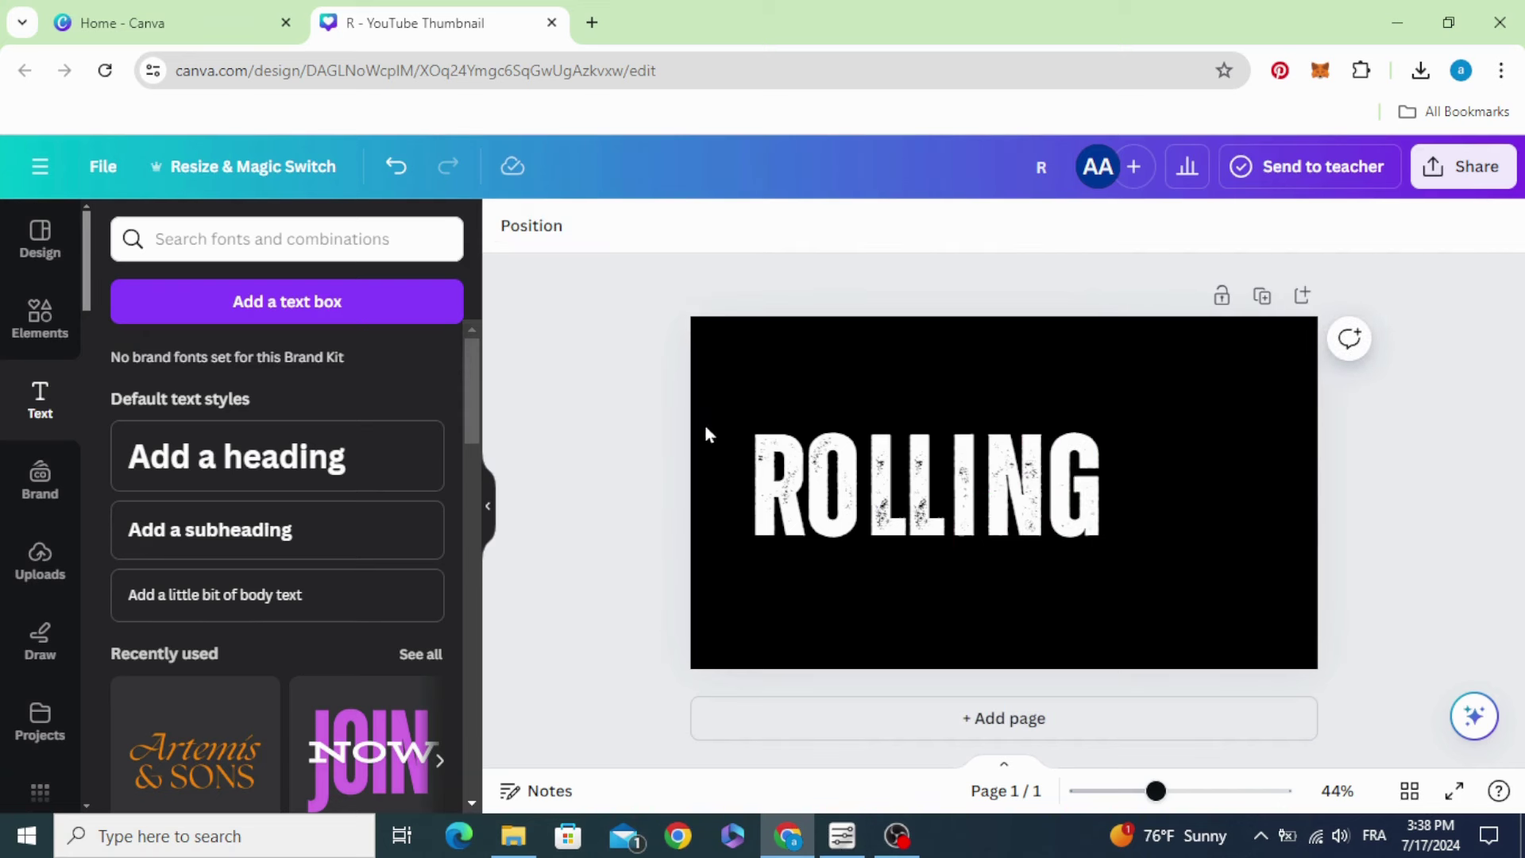
- Centre all seven ROLLING letters on the page and apply Space evenly > Tidy up
drag(703, 419, 979, 551)
drag(905, 499, 986, 493)
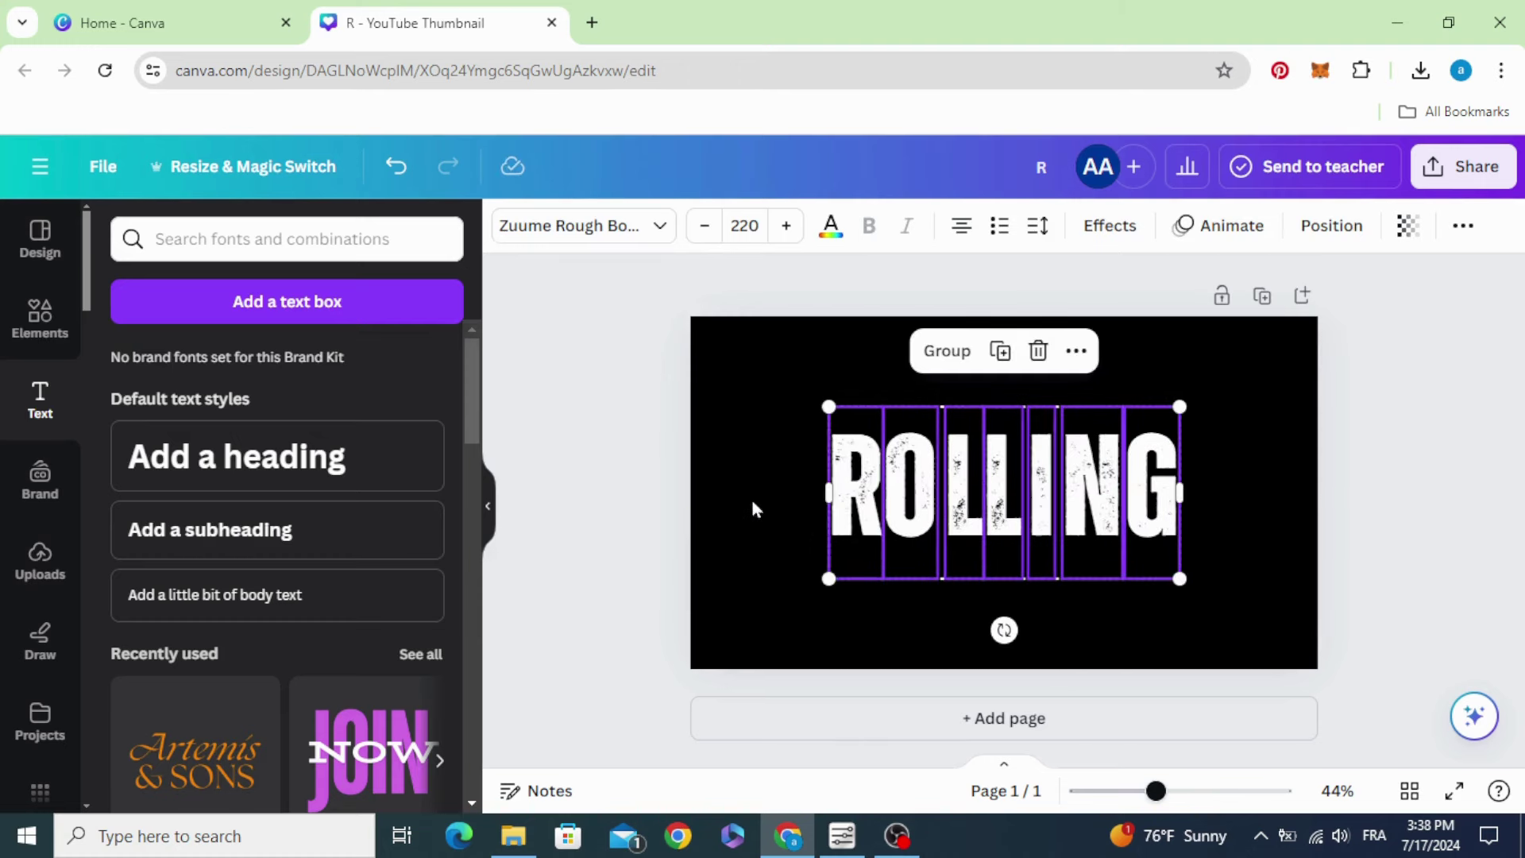
click(731, 487)
click(848, 491)
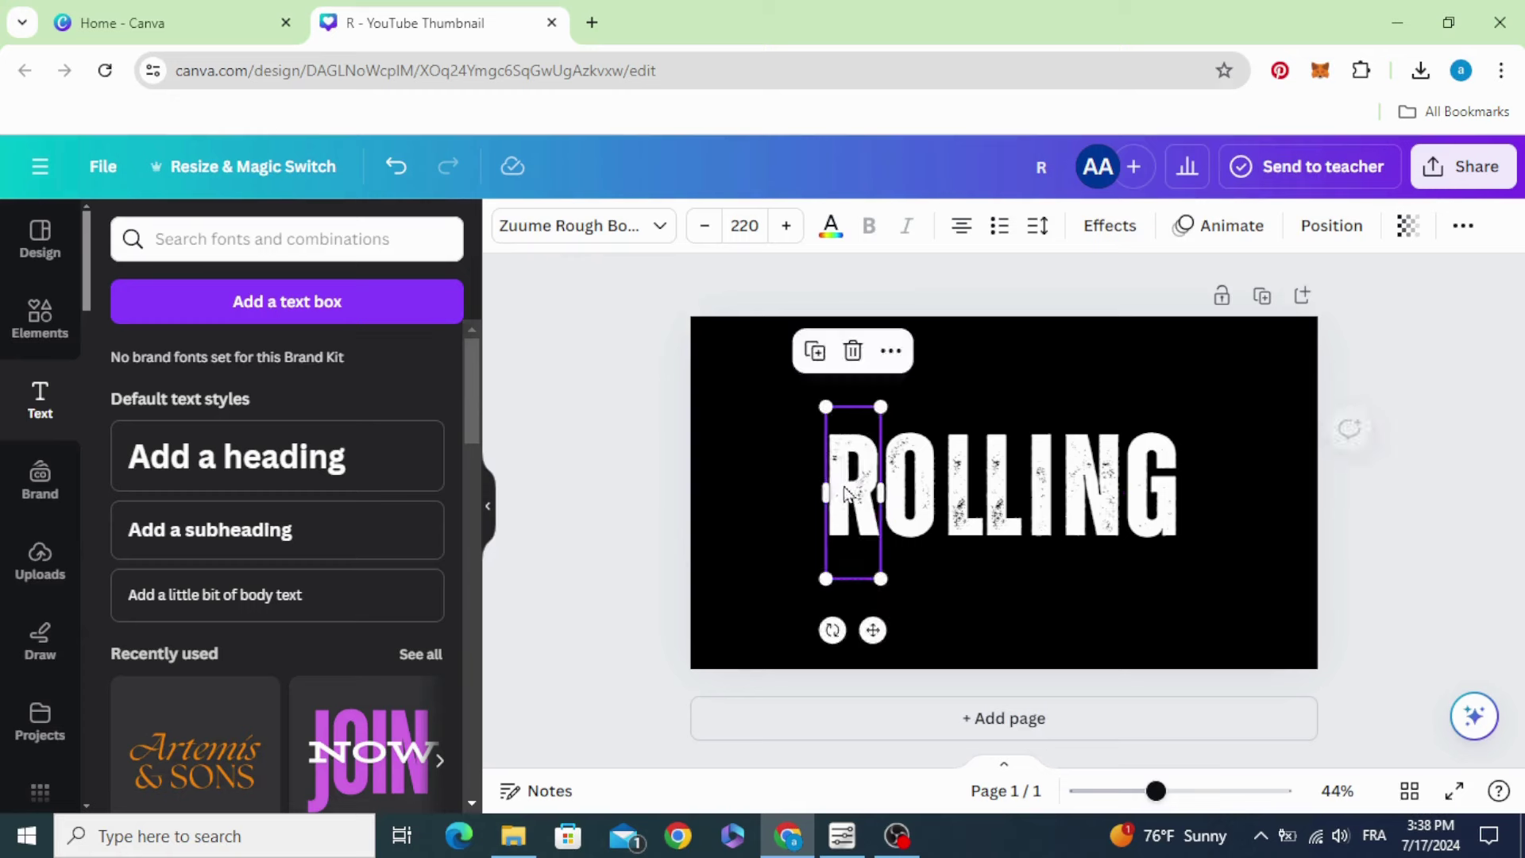
drag(743, 416, 1154, 531)
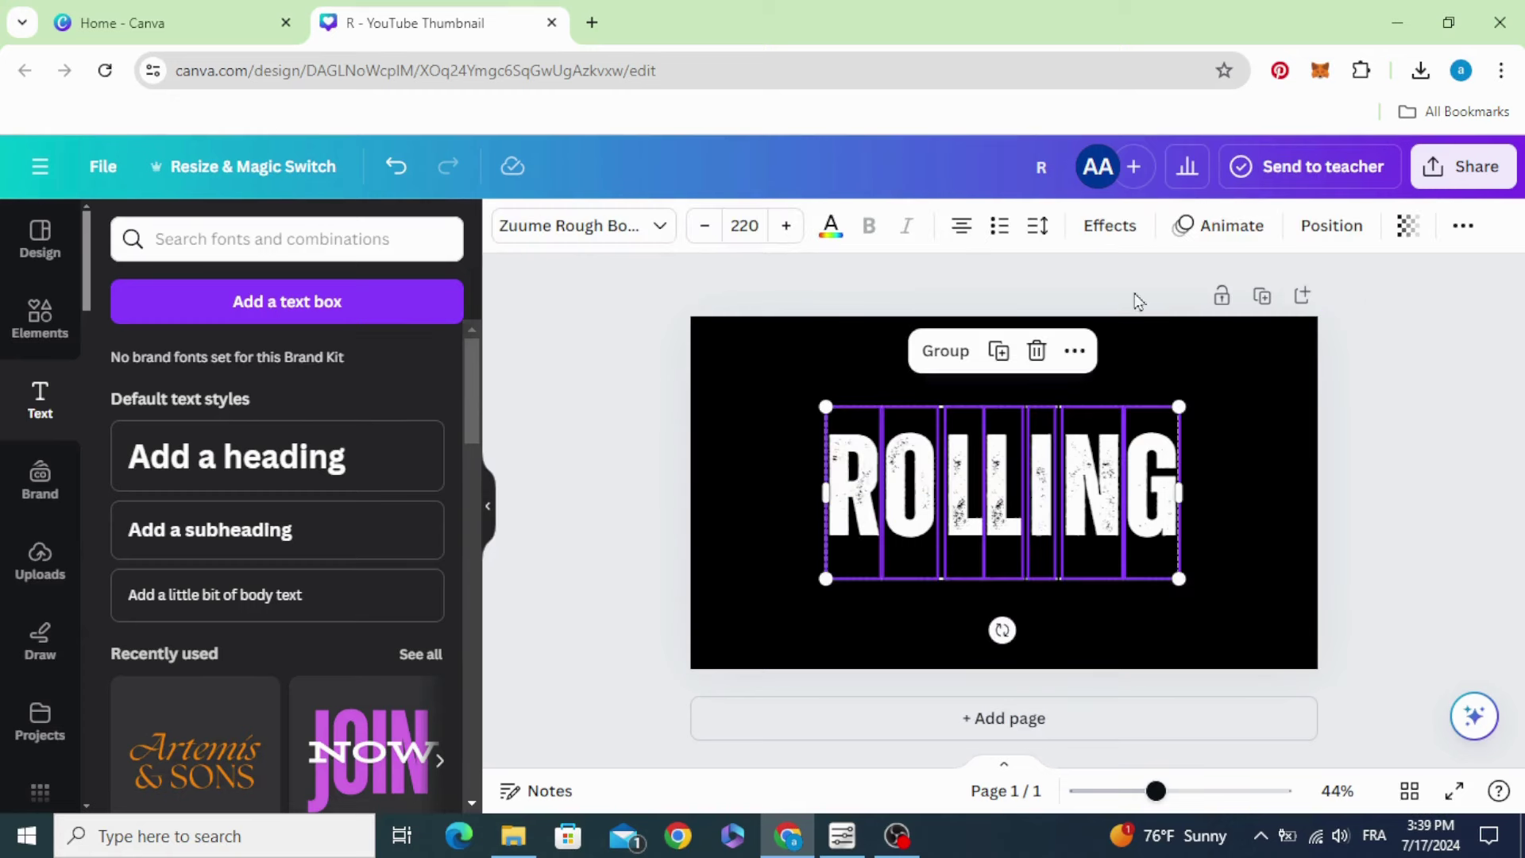
click(1330, 227)
scroll(334, 586, down, 2)
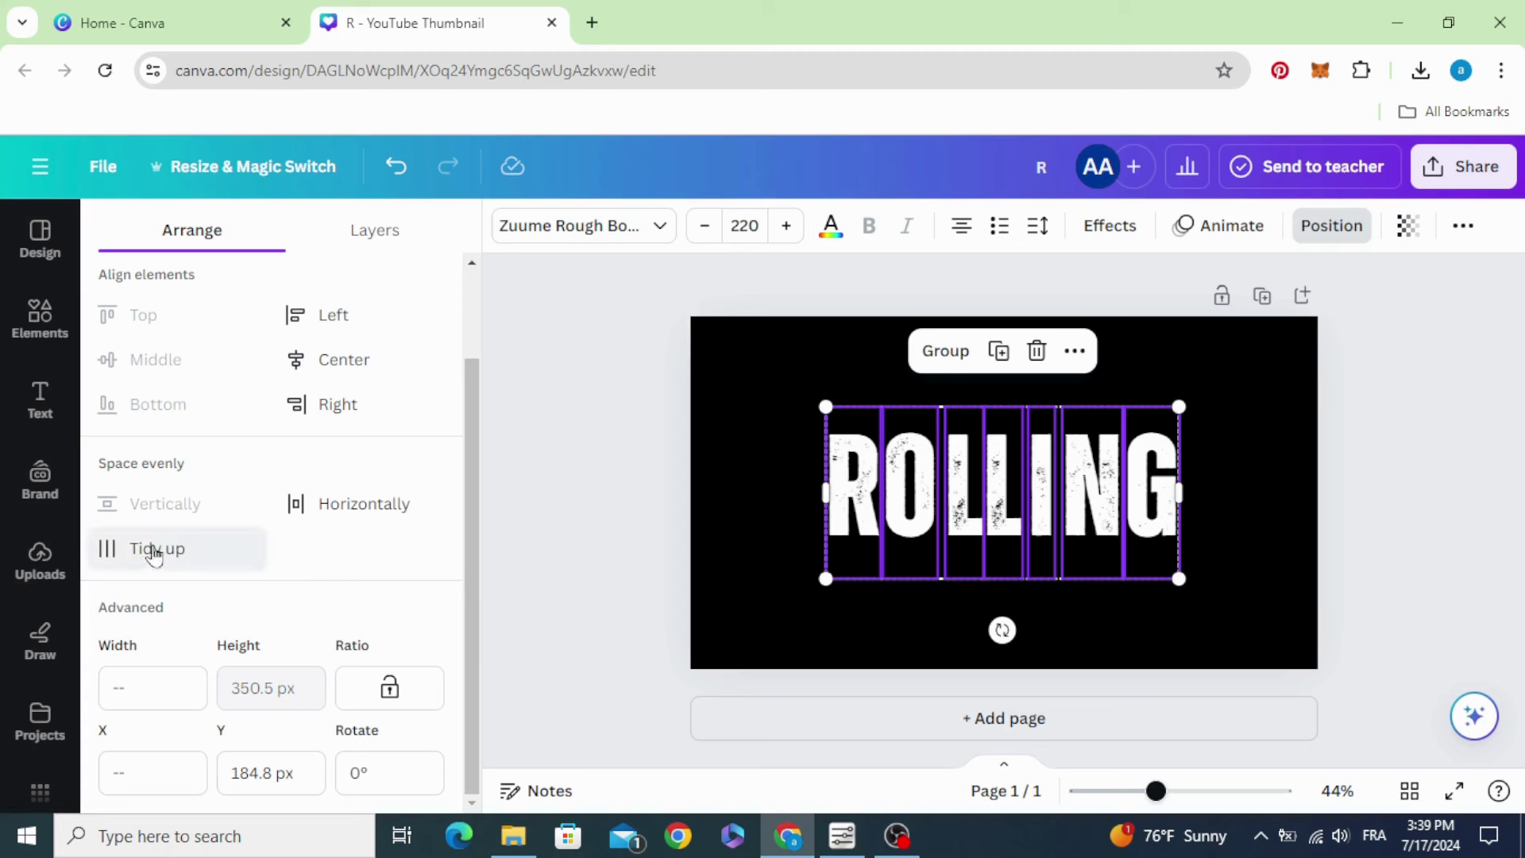
click(154, 550)
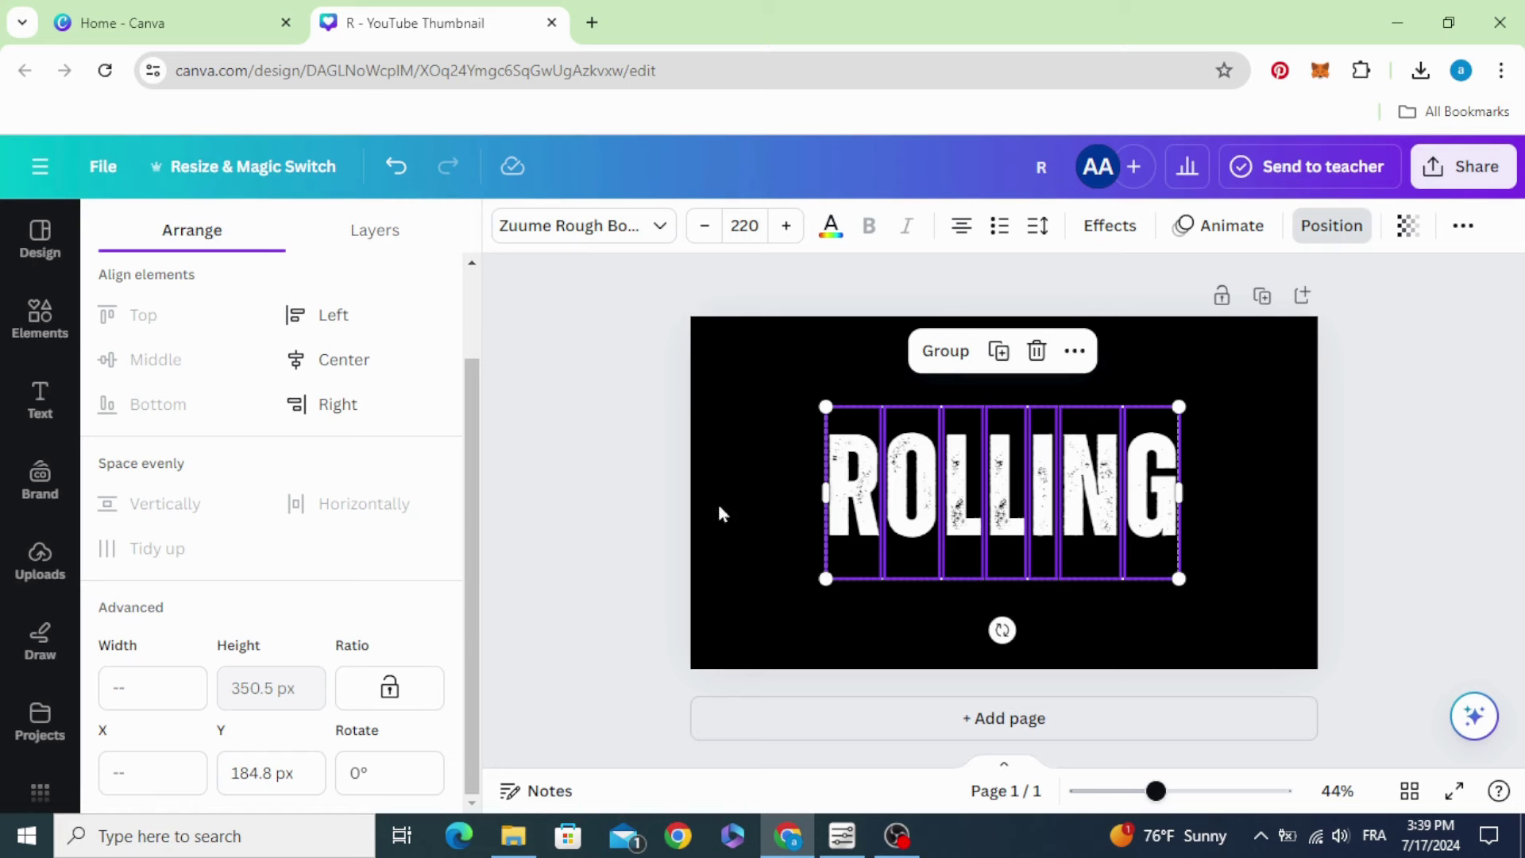
click(650, 517)
- Colour the letter R aqua blue
click(836, 491)
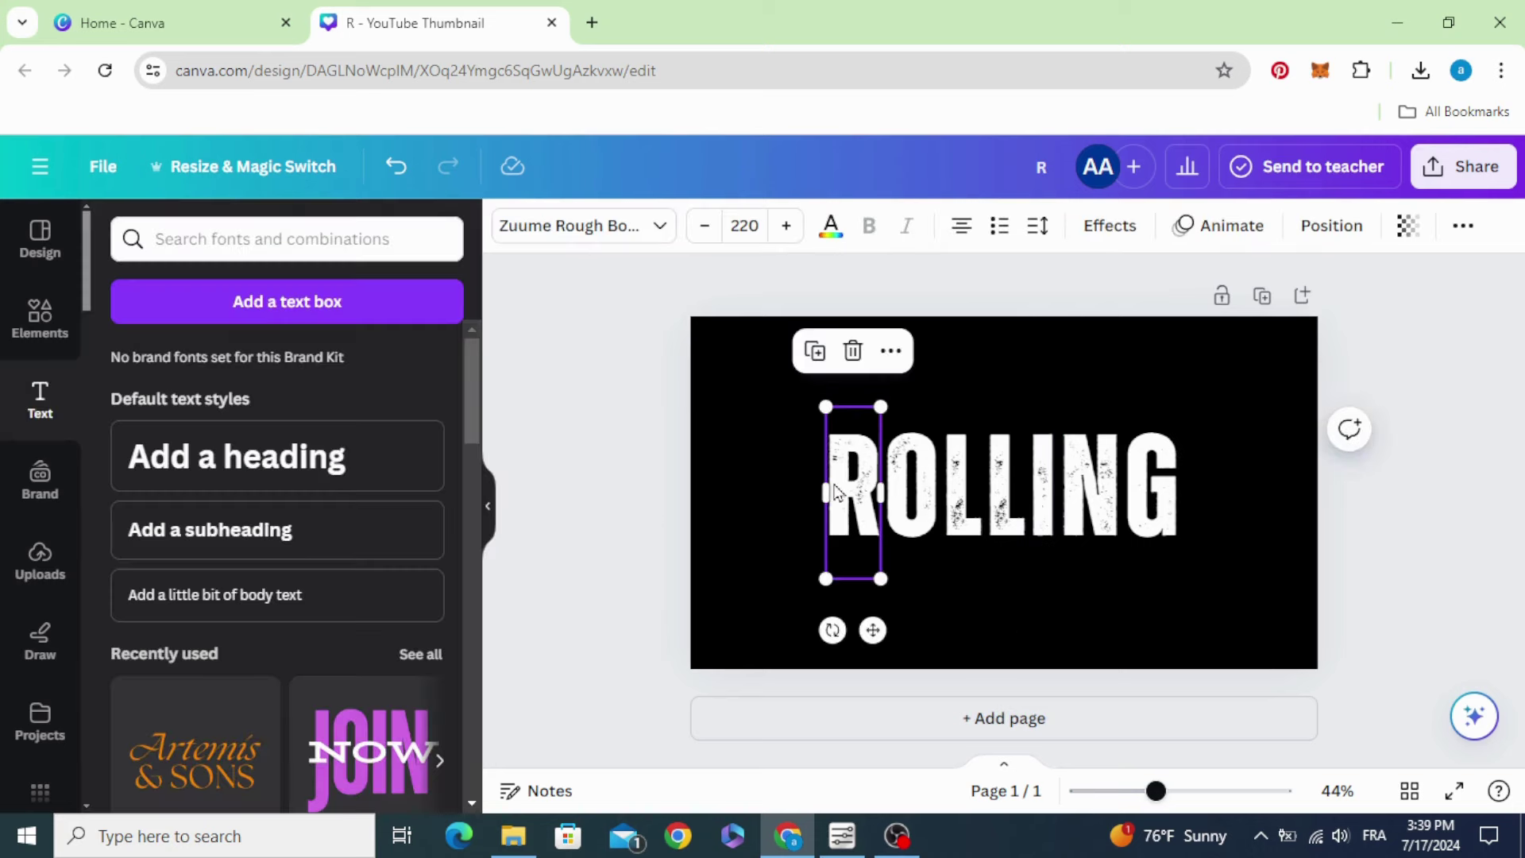
click(830, 226)
scroll(242, 445, down, 2)
click(182, 640)
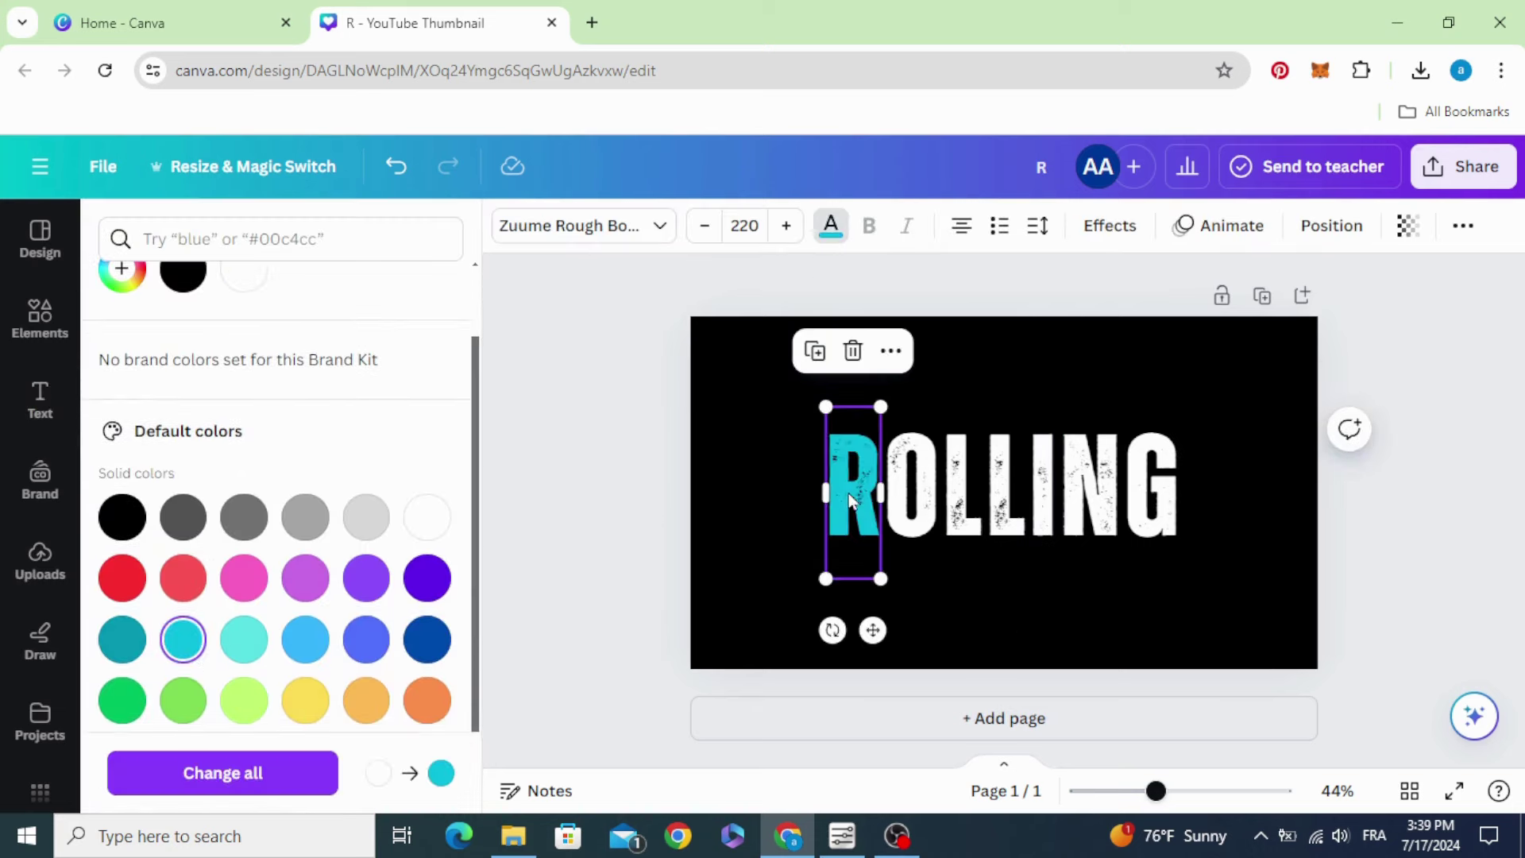
key(Escape)
click(715, 493)
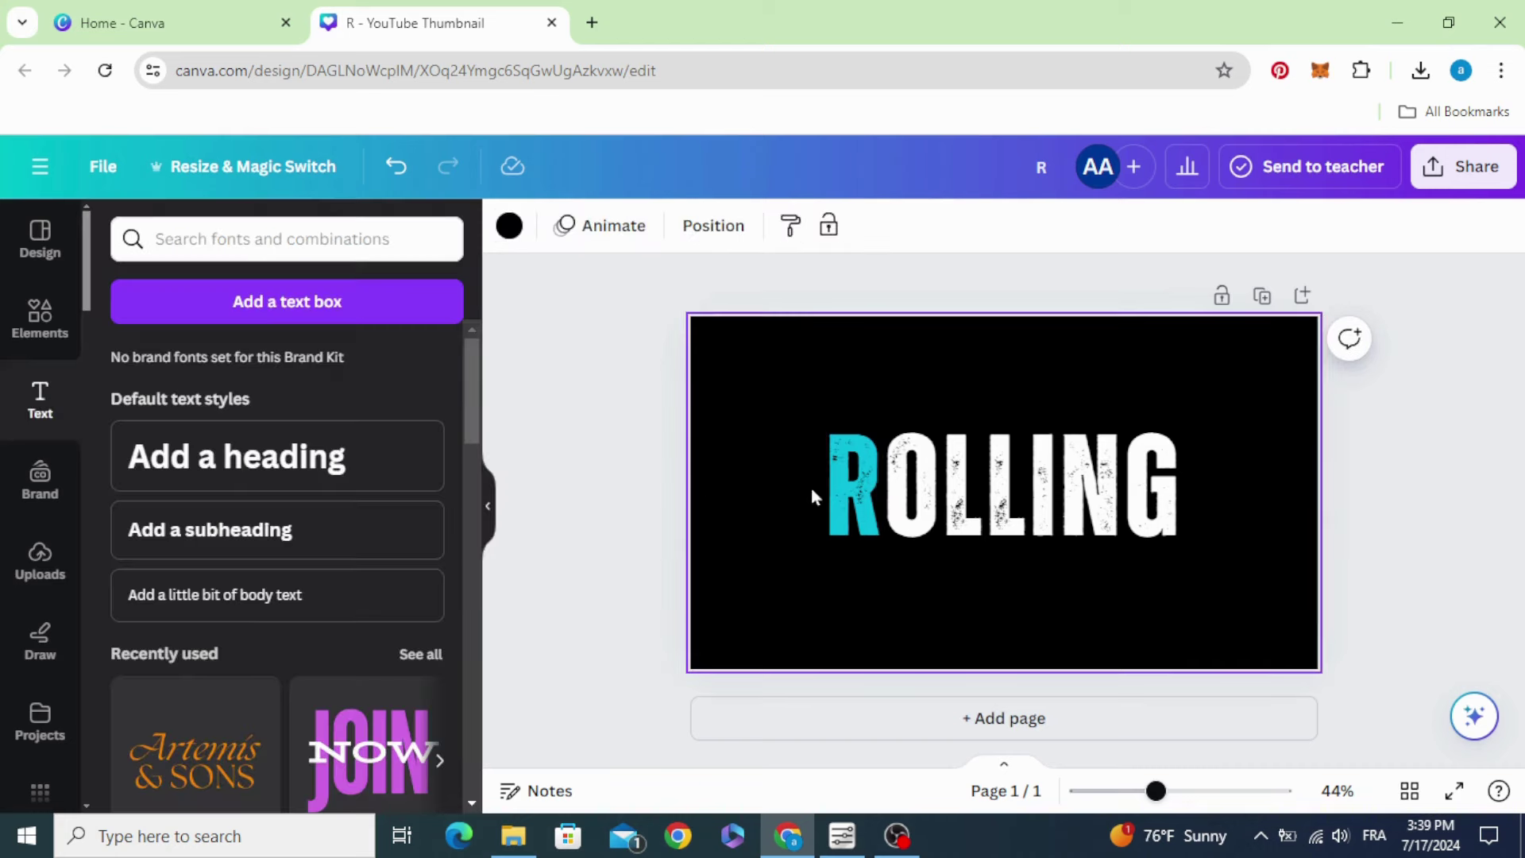
click(844, 493)
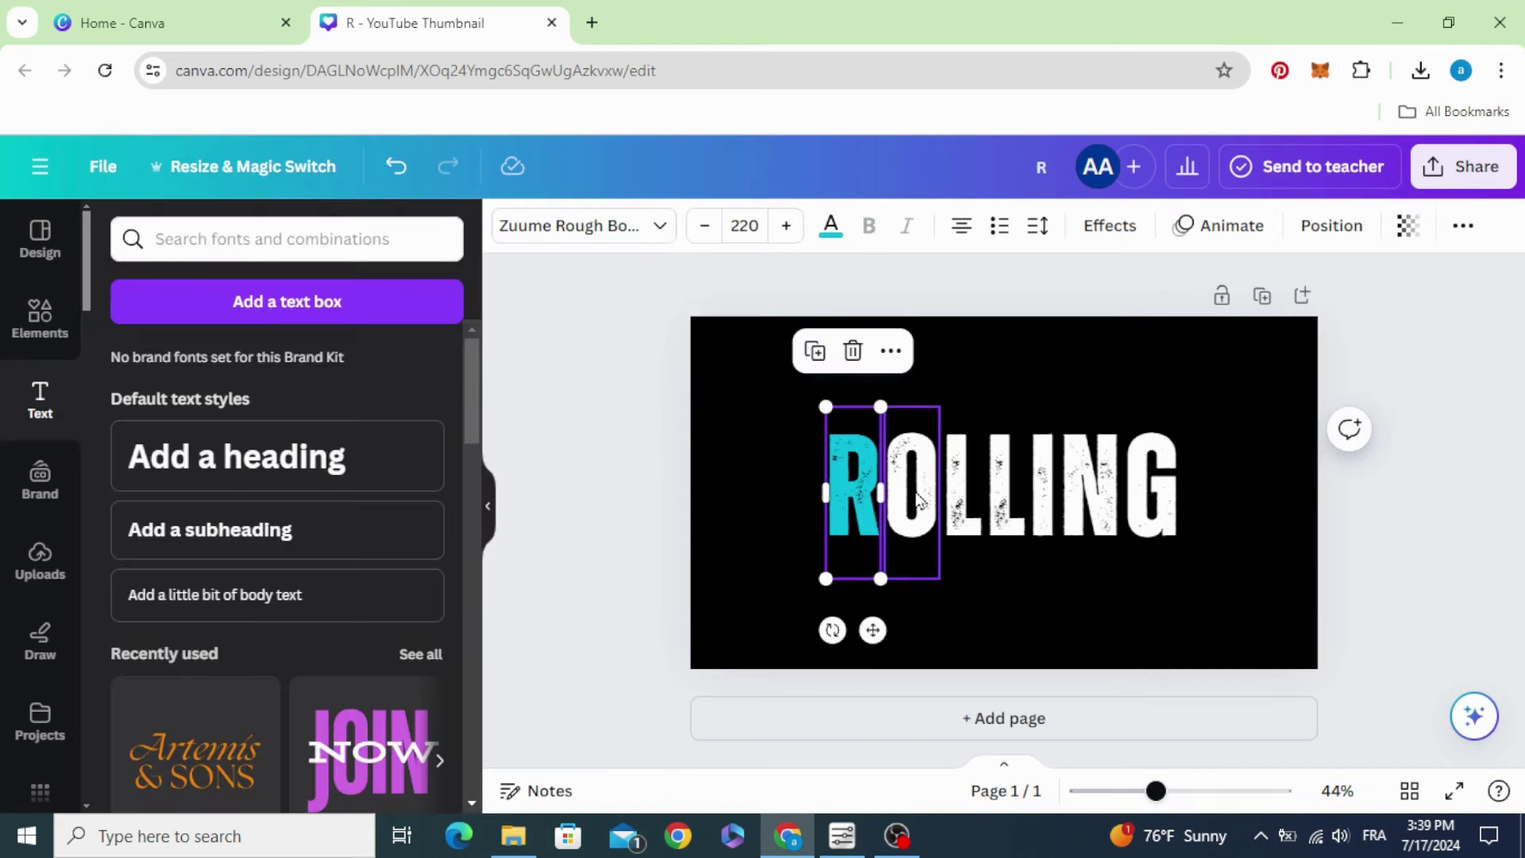
- Colour the O yellow and raise it slightly above the line
click(919, 499)
click(839, 229)
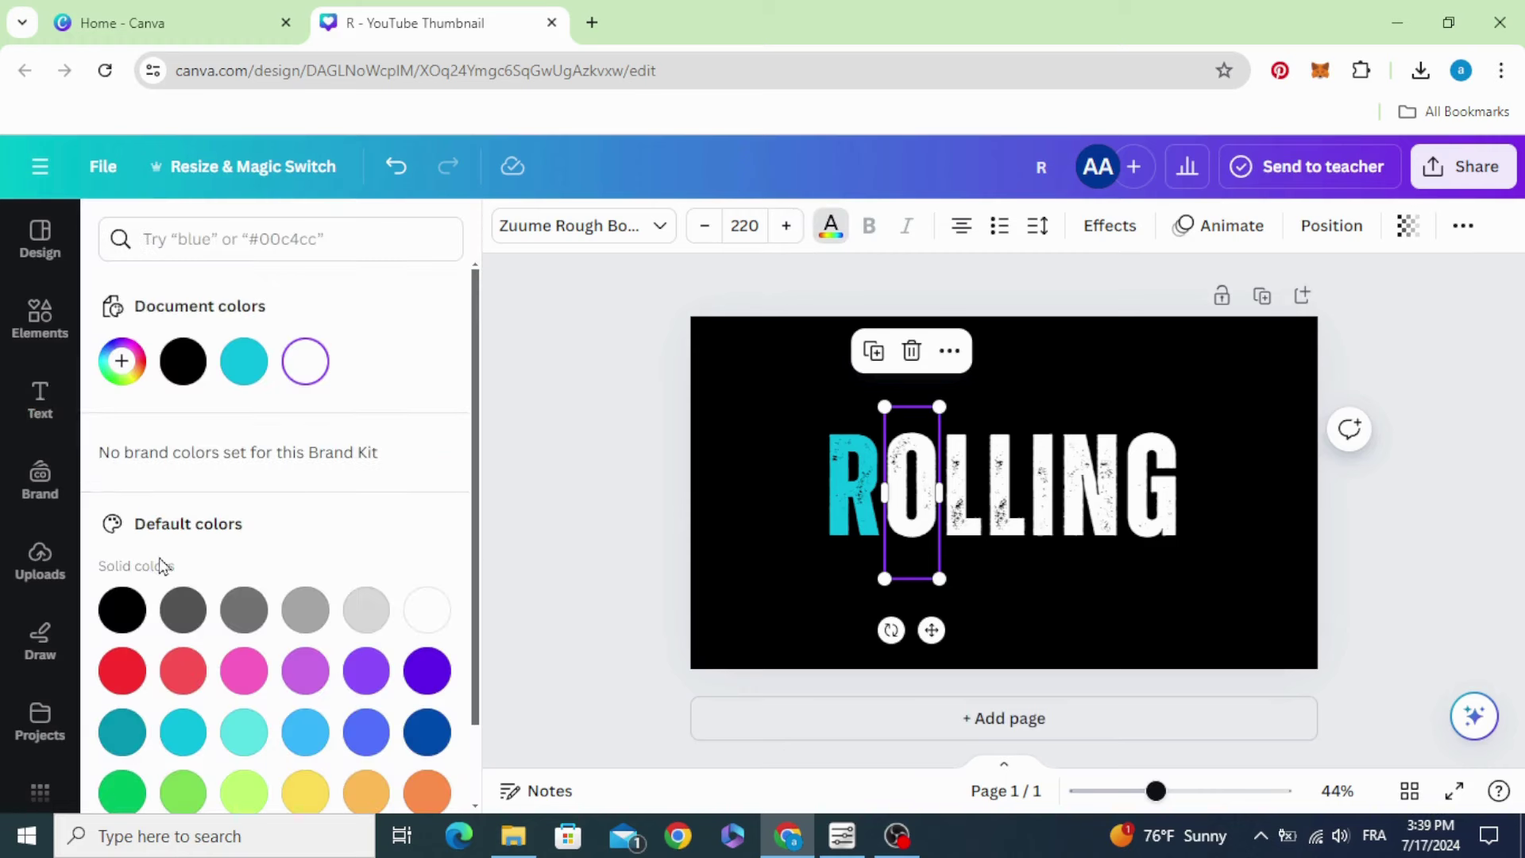
scroll(308, 662, down, 2)
click(294, 709)
click(647, 487)
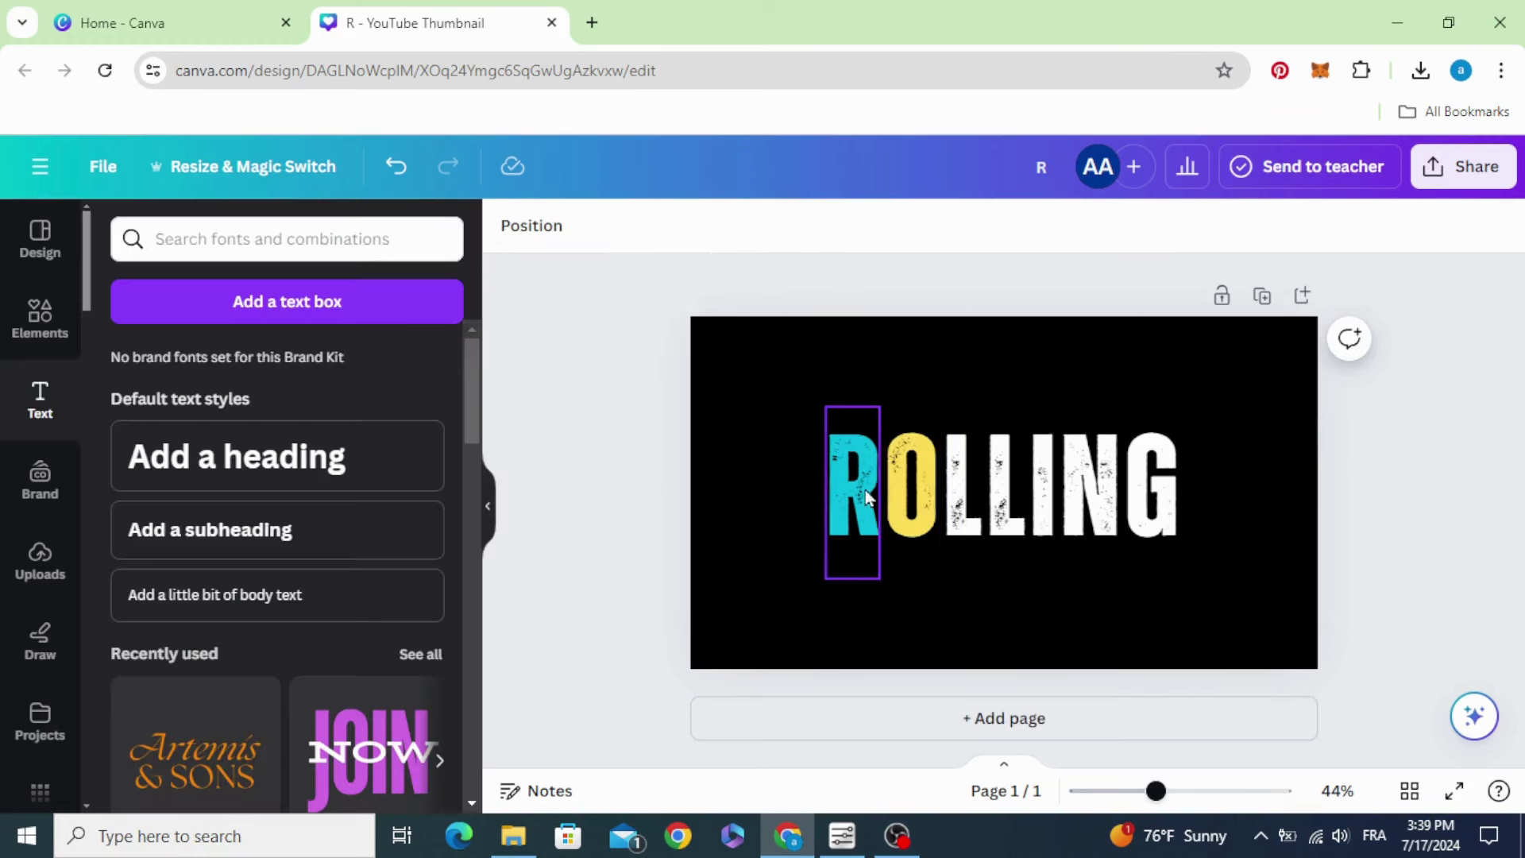
drag(914, 513, 915, 454)
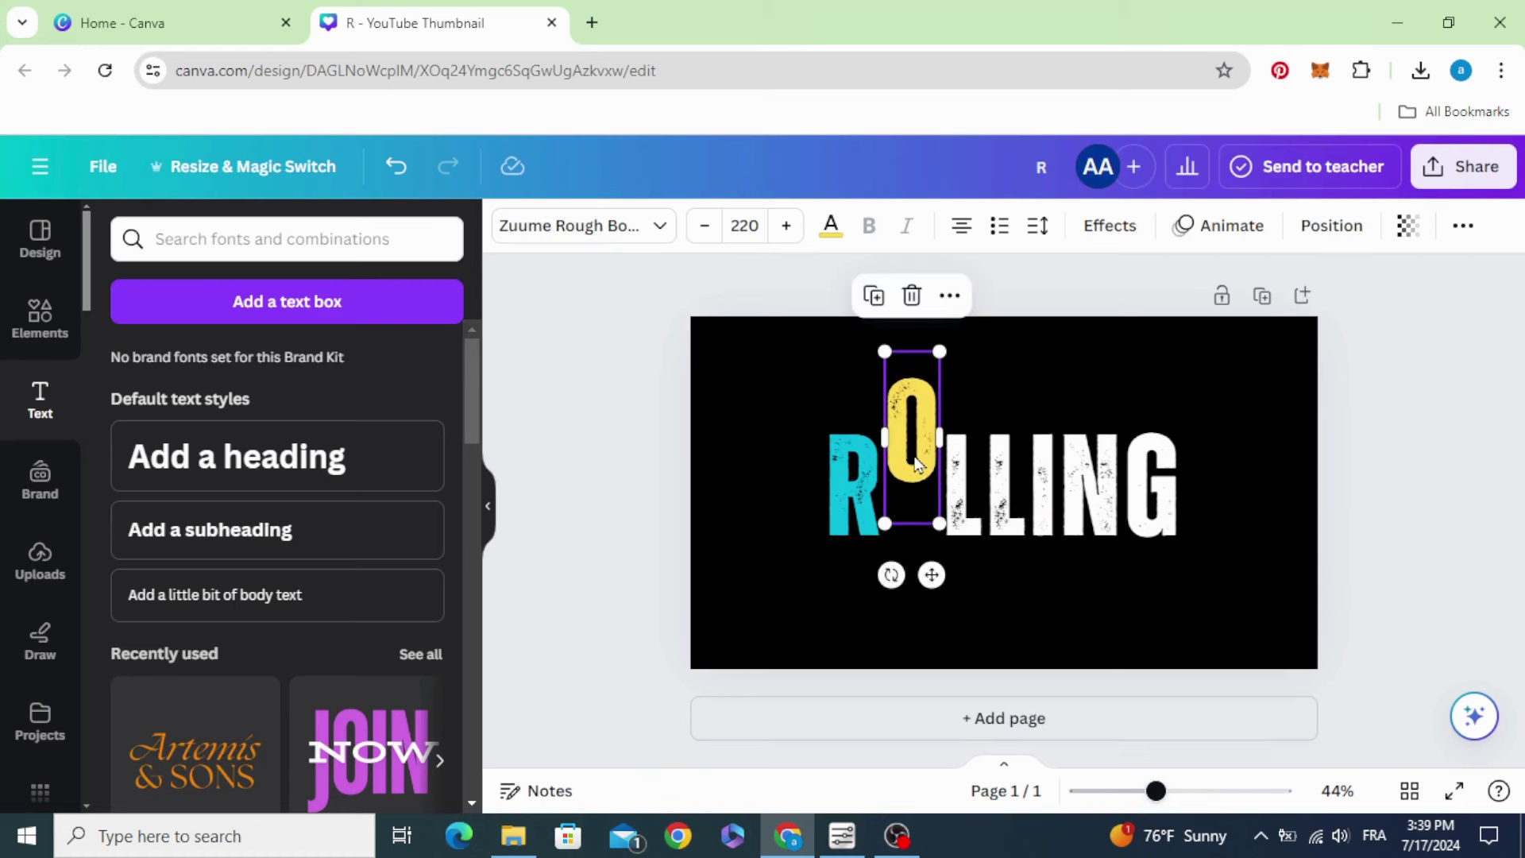
click(609, 499)
- Colour the first L green and lower it slightly
click(956, 512)
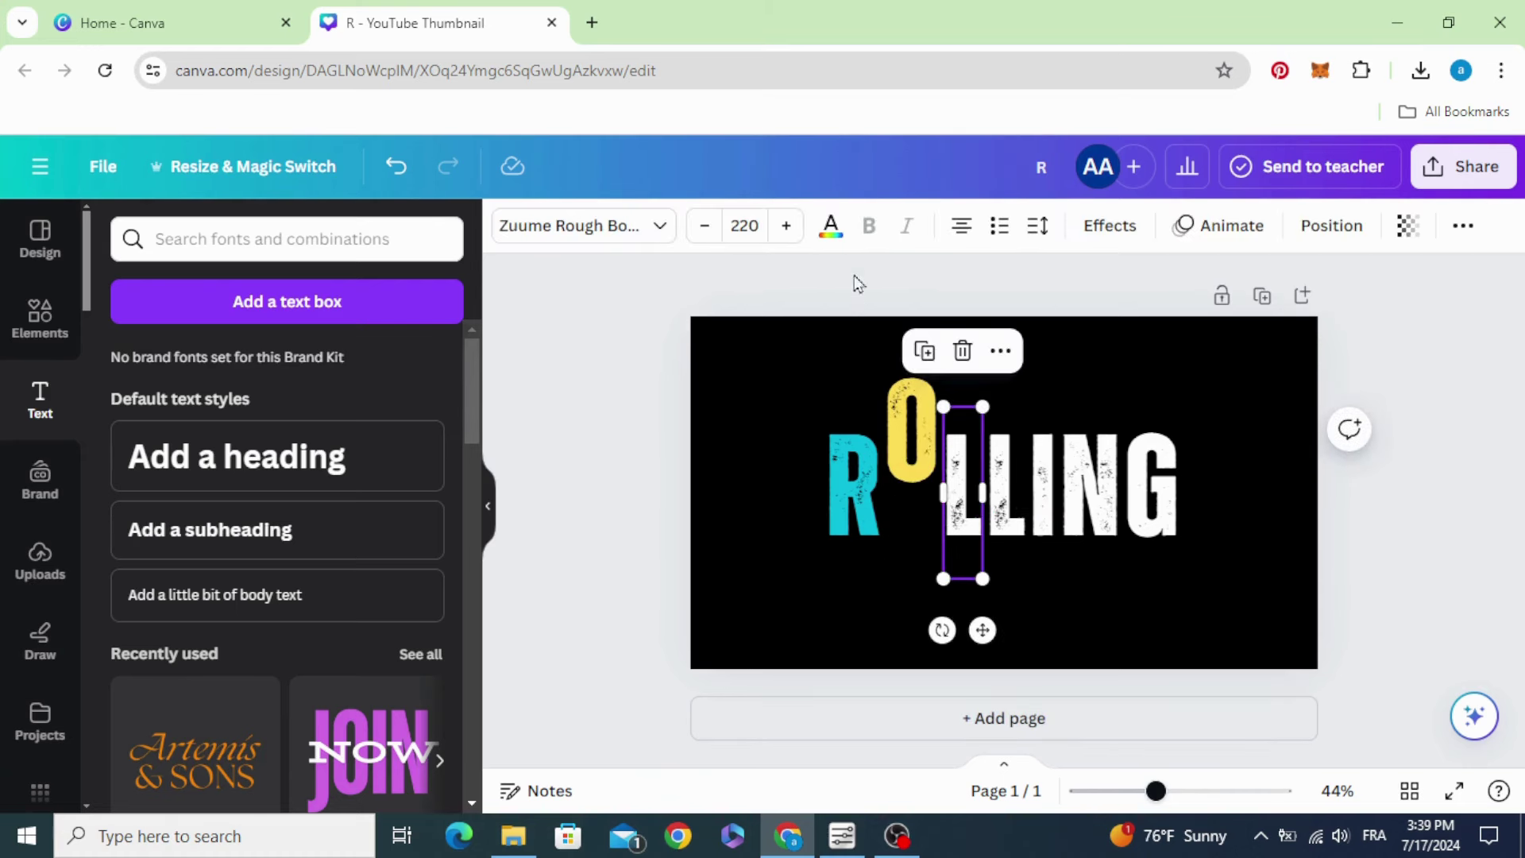
click(831, 225)
scroll(213, 556, down, 2)
click(184, 700)
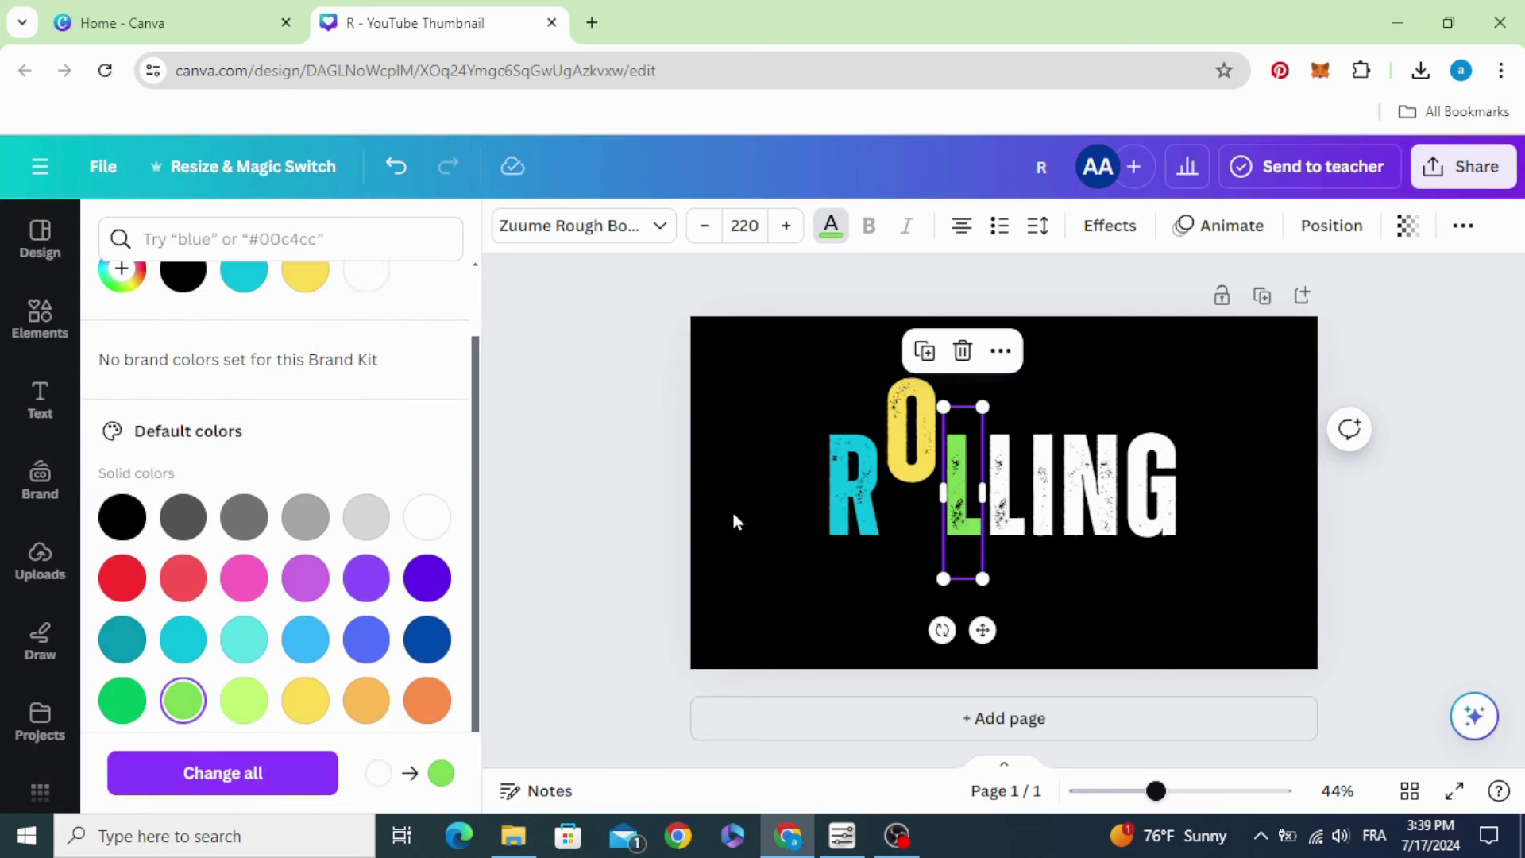
click(732, 509)
drag(956, 505, 954, 518)
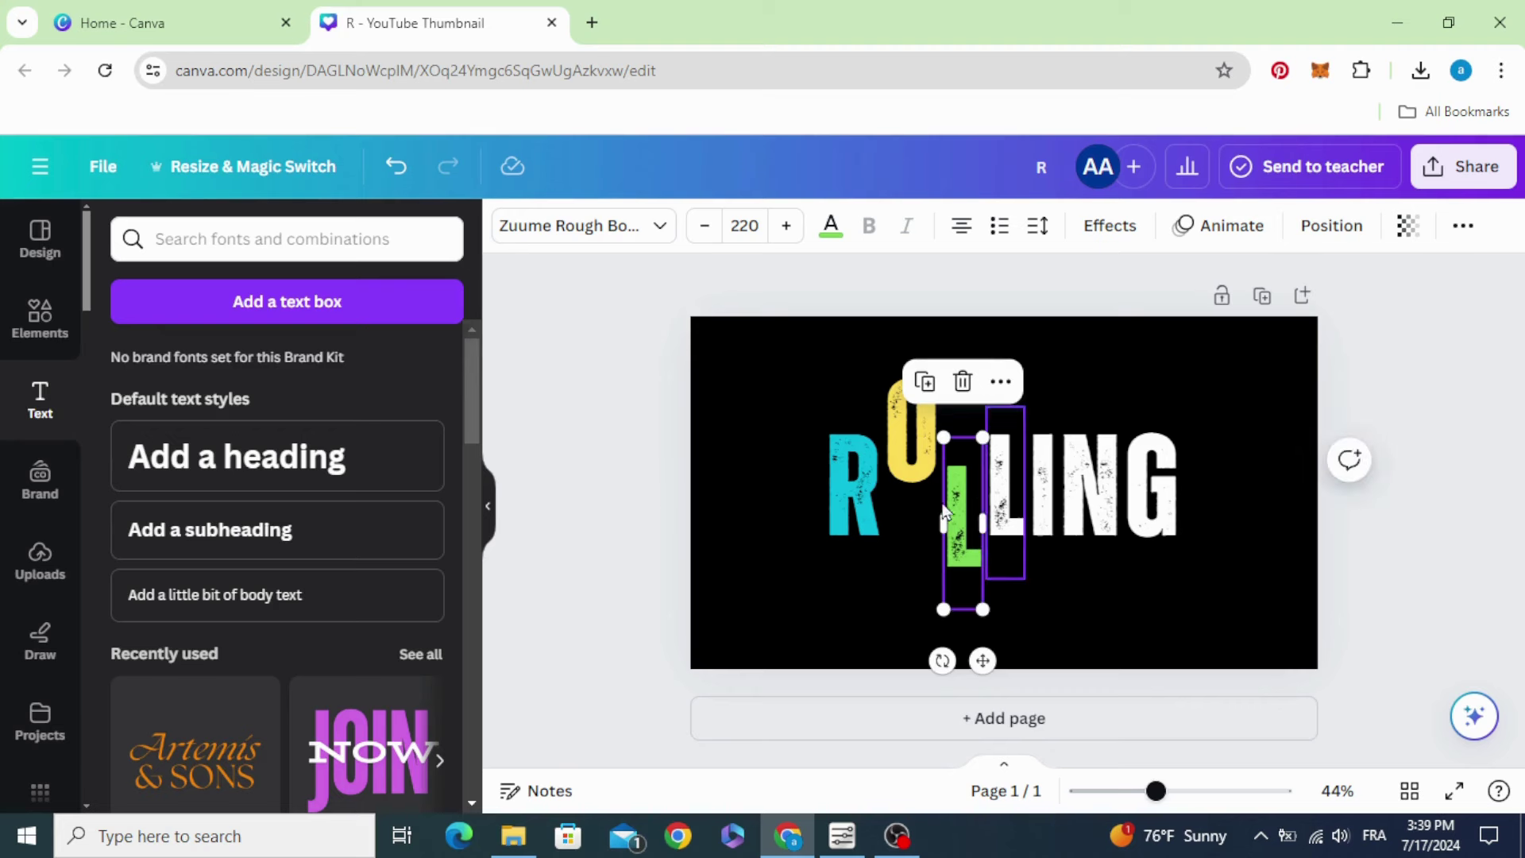
key(Escape)
- Colour the second L pink
click(1013, 494)
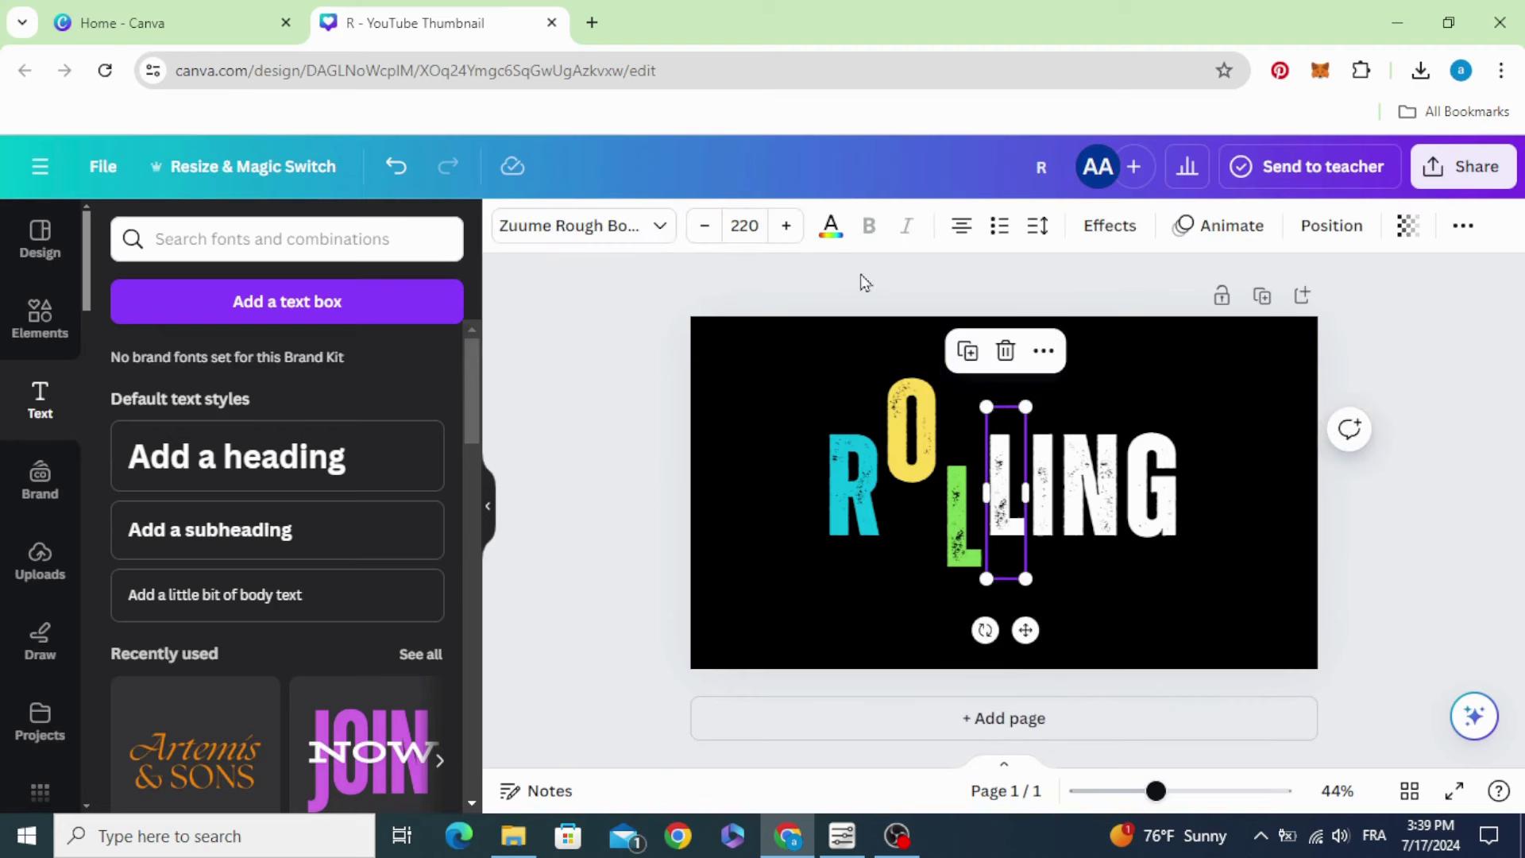
click(831, 228)
scroll(121, 612, down, 2)
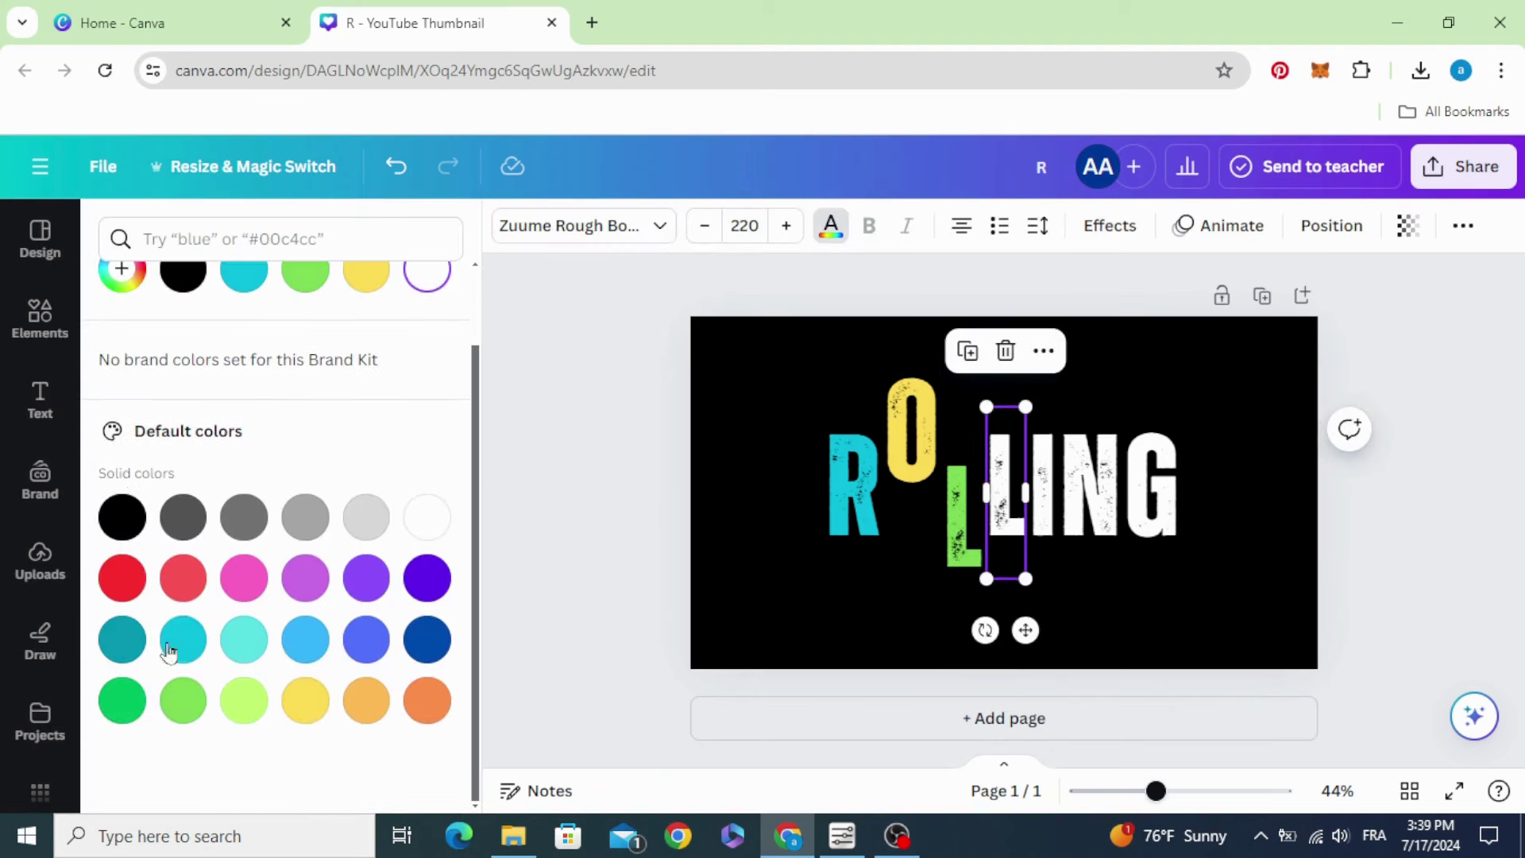
click(244, 577)
click(688, 490)
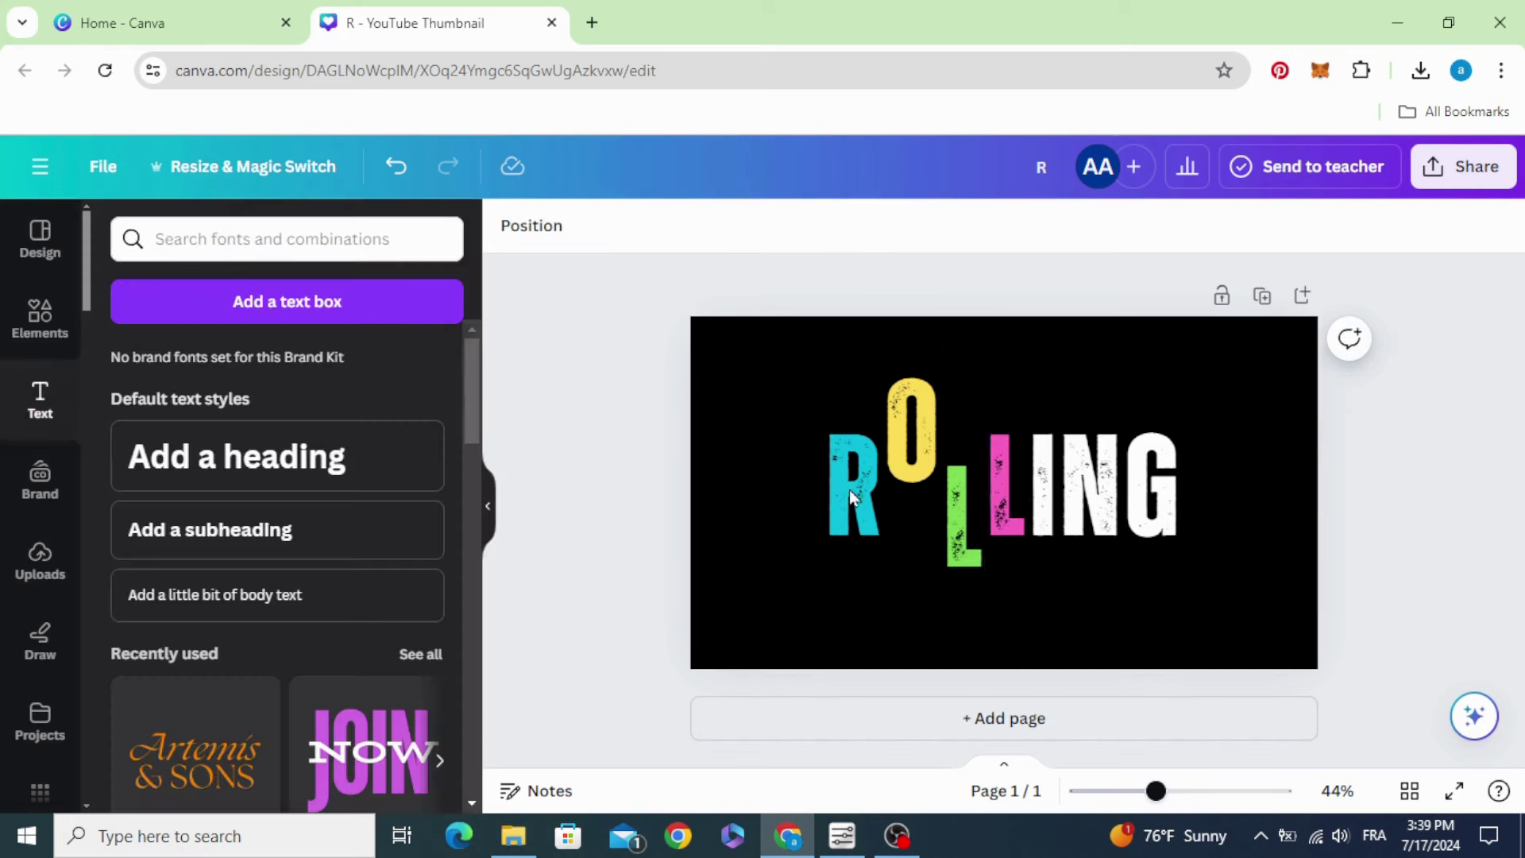
click(993, 504)
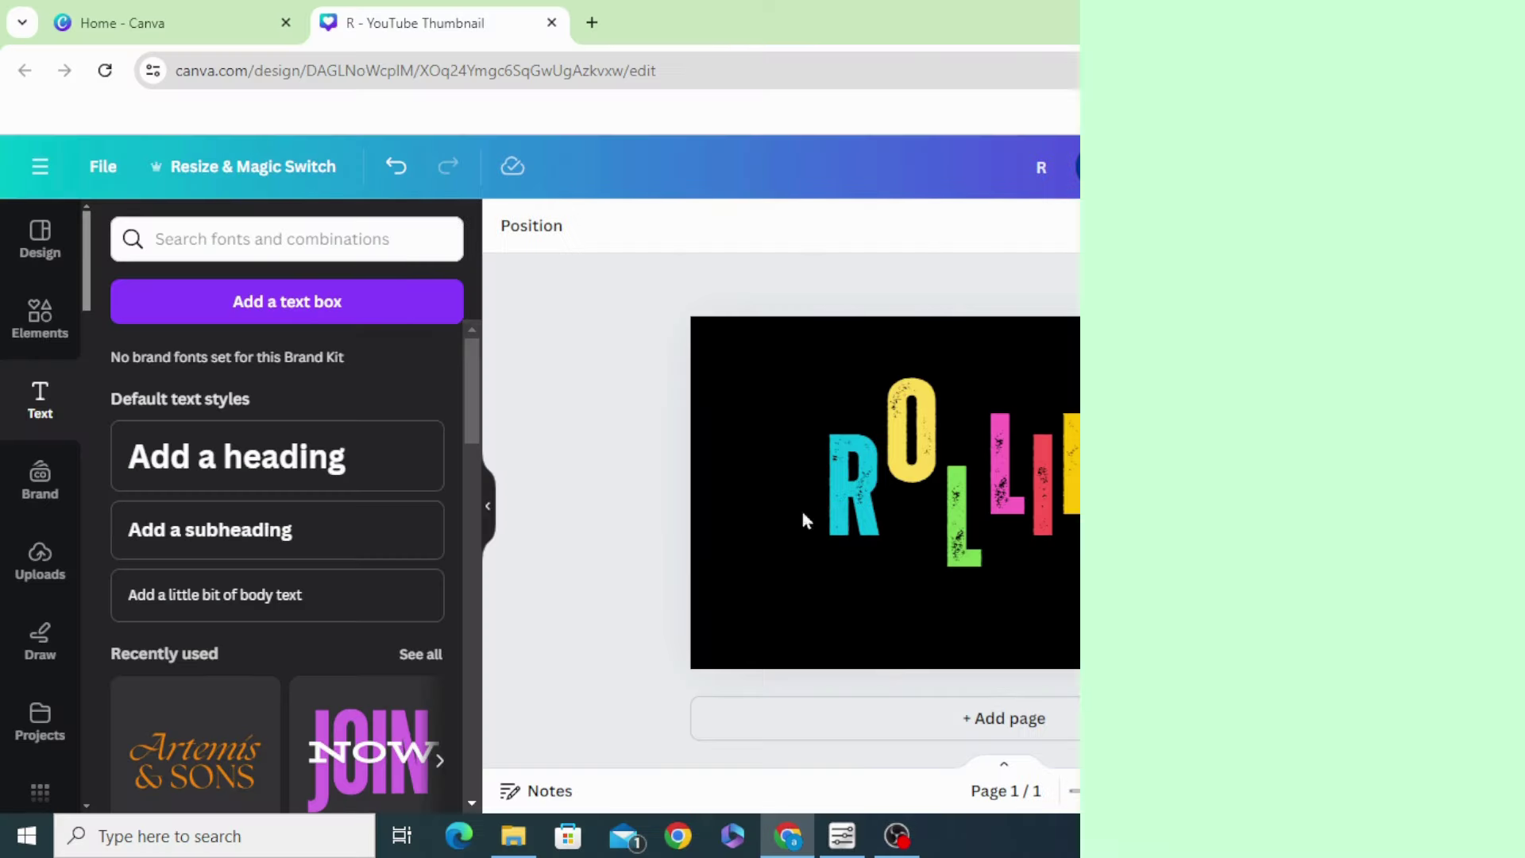
click(849, 508)
- Place copies of R and O beneath the originals, coloured yellow and red
click(817, 355)
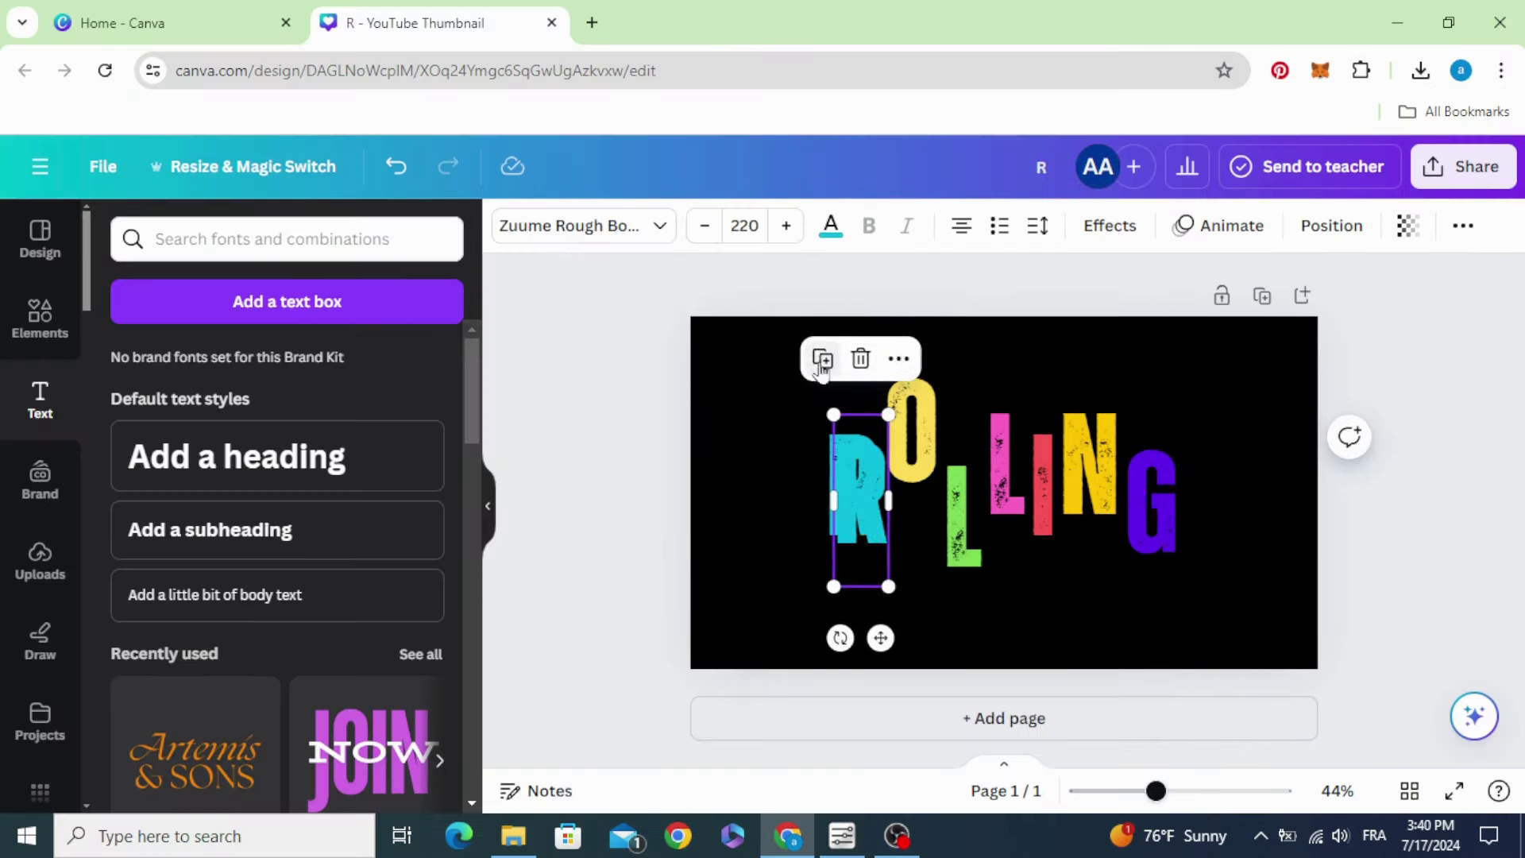
drag(851, 492, 845, 594)
click(830, 225)
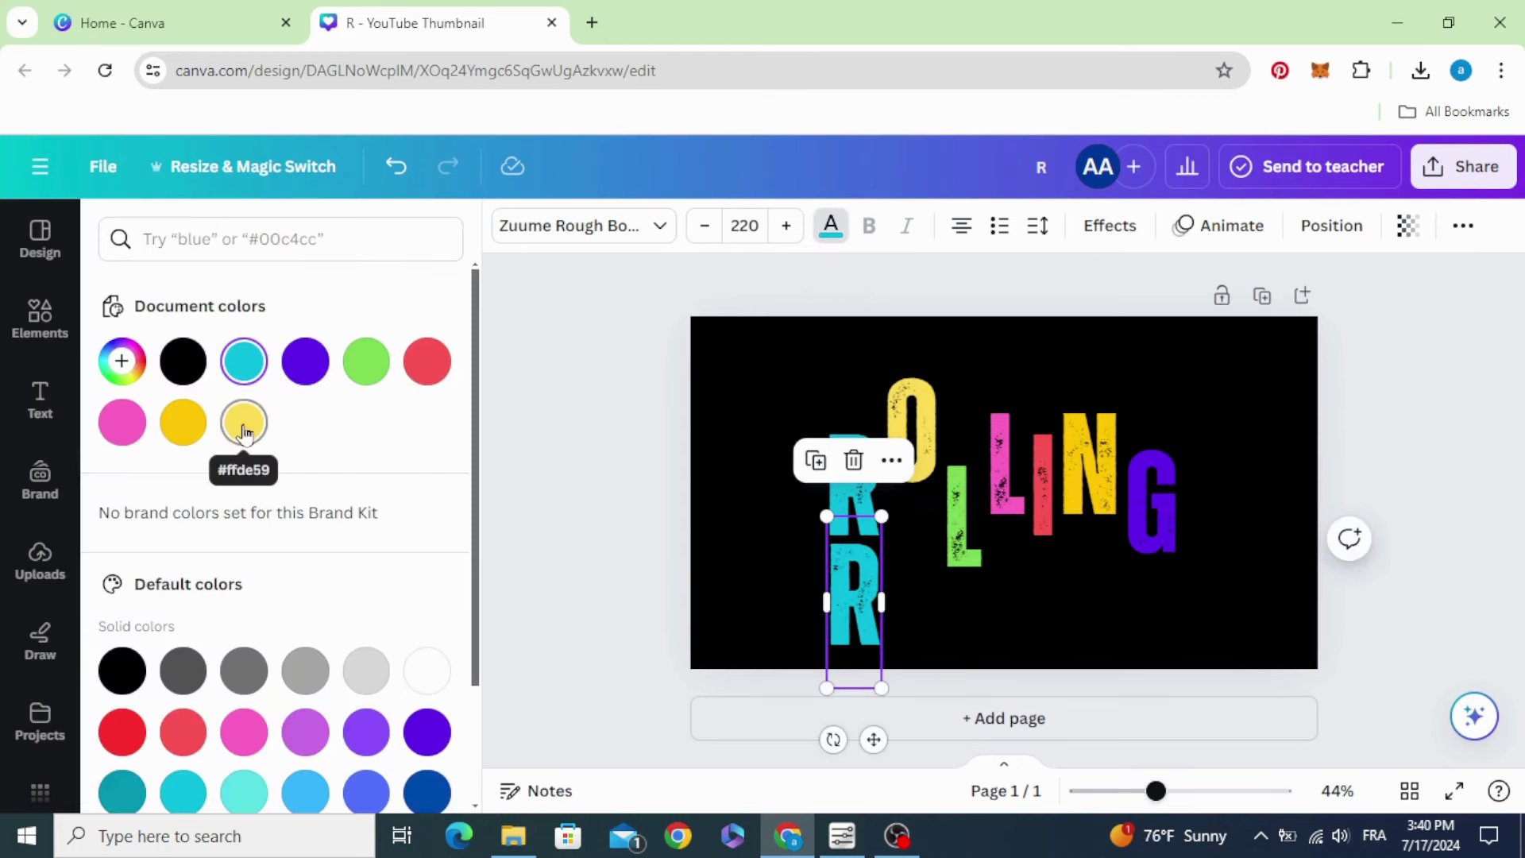
click(182, 421)
click(593, 484)
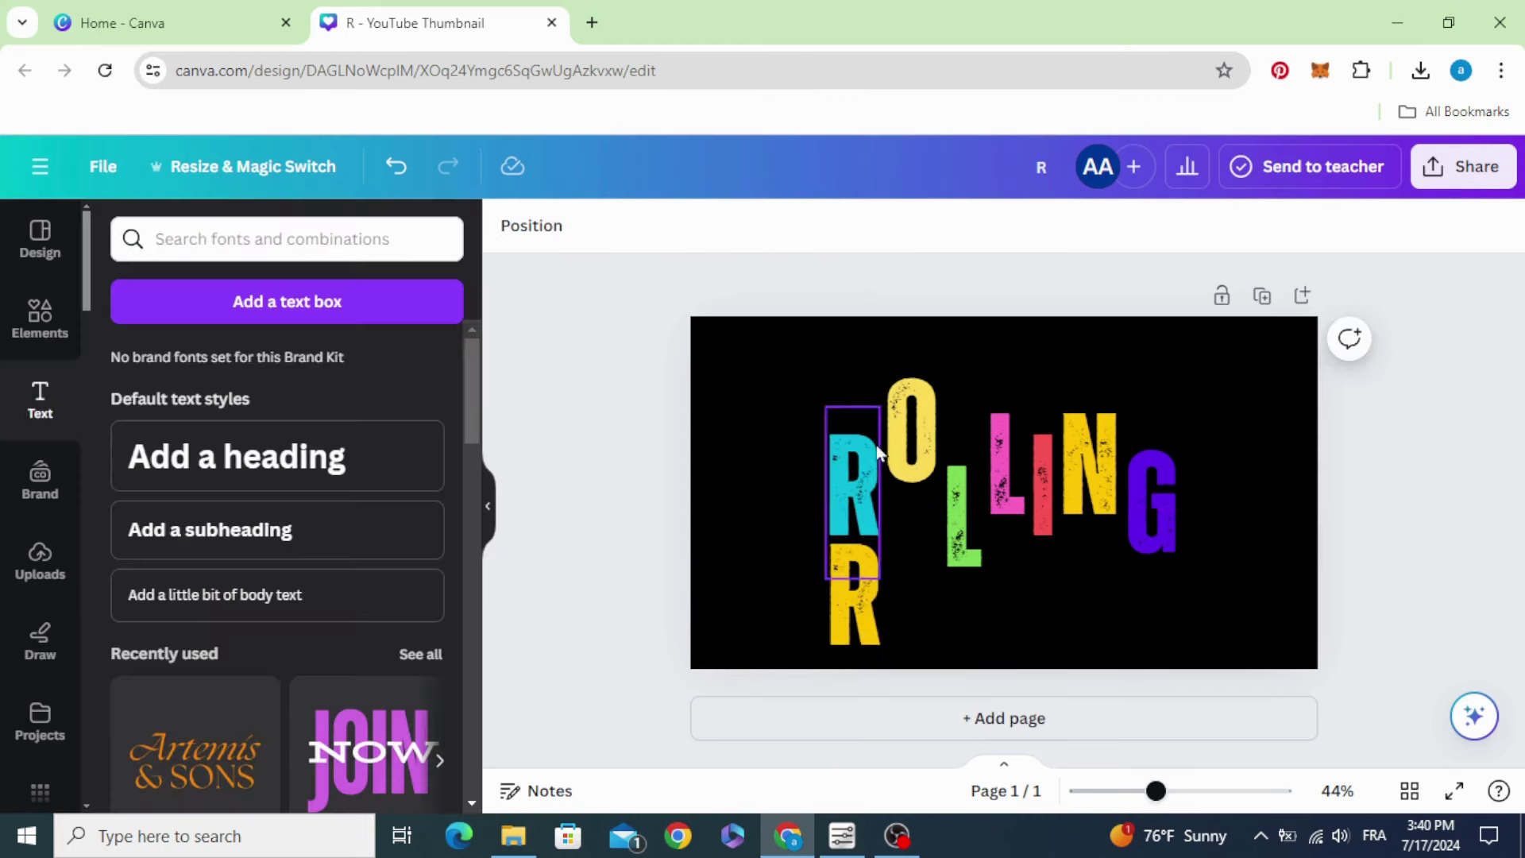
click(917, 447)
drag(907, 487, 901, 548)
click(831, 231)
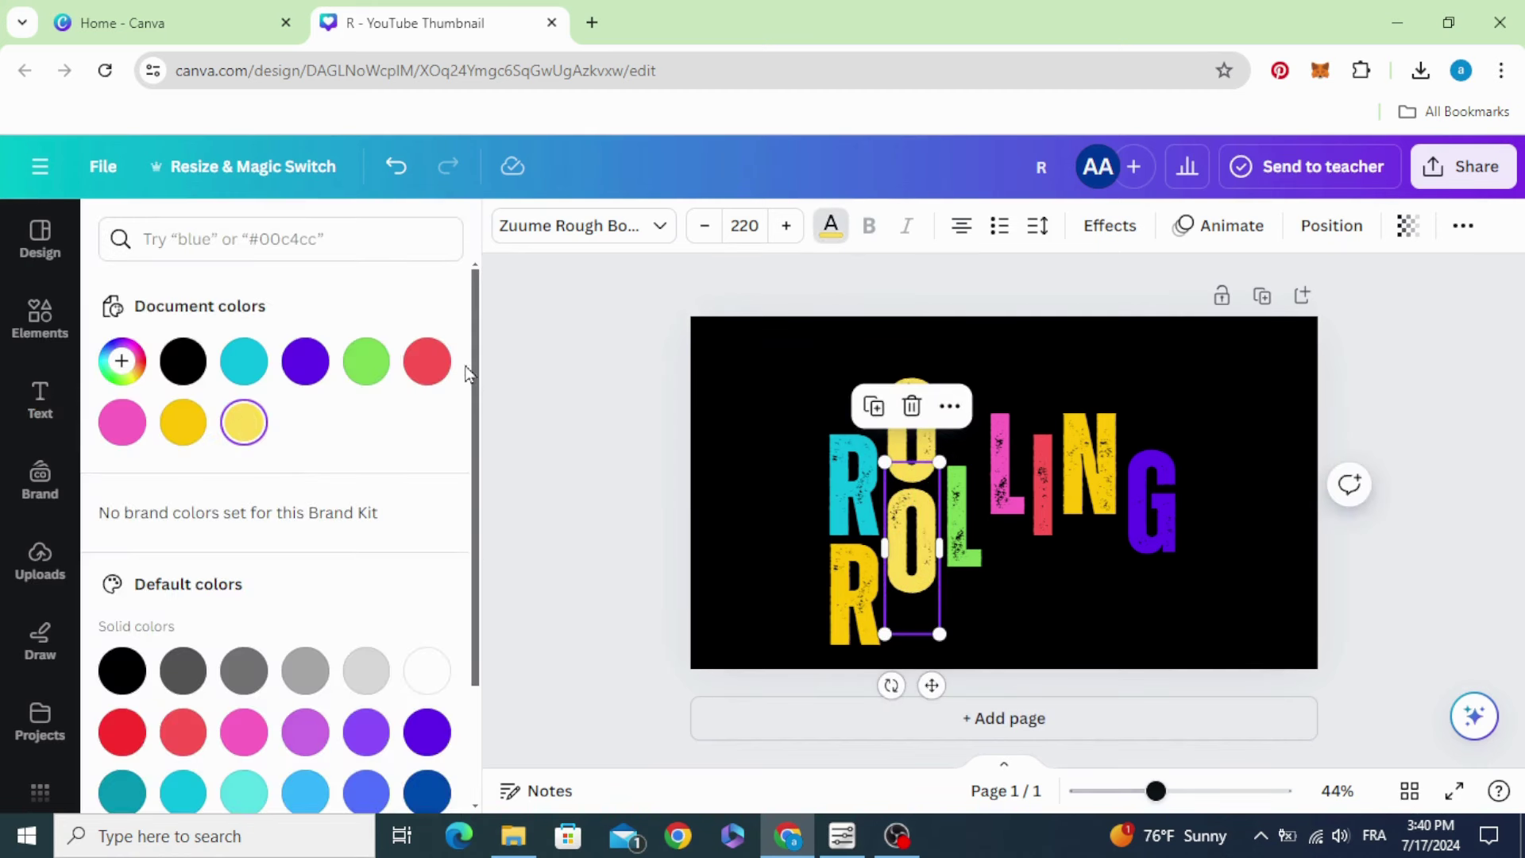
click(429, 362)
- Move an L copy up into the top row in pink and colour the lower G red
click(962, 537)
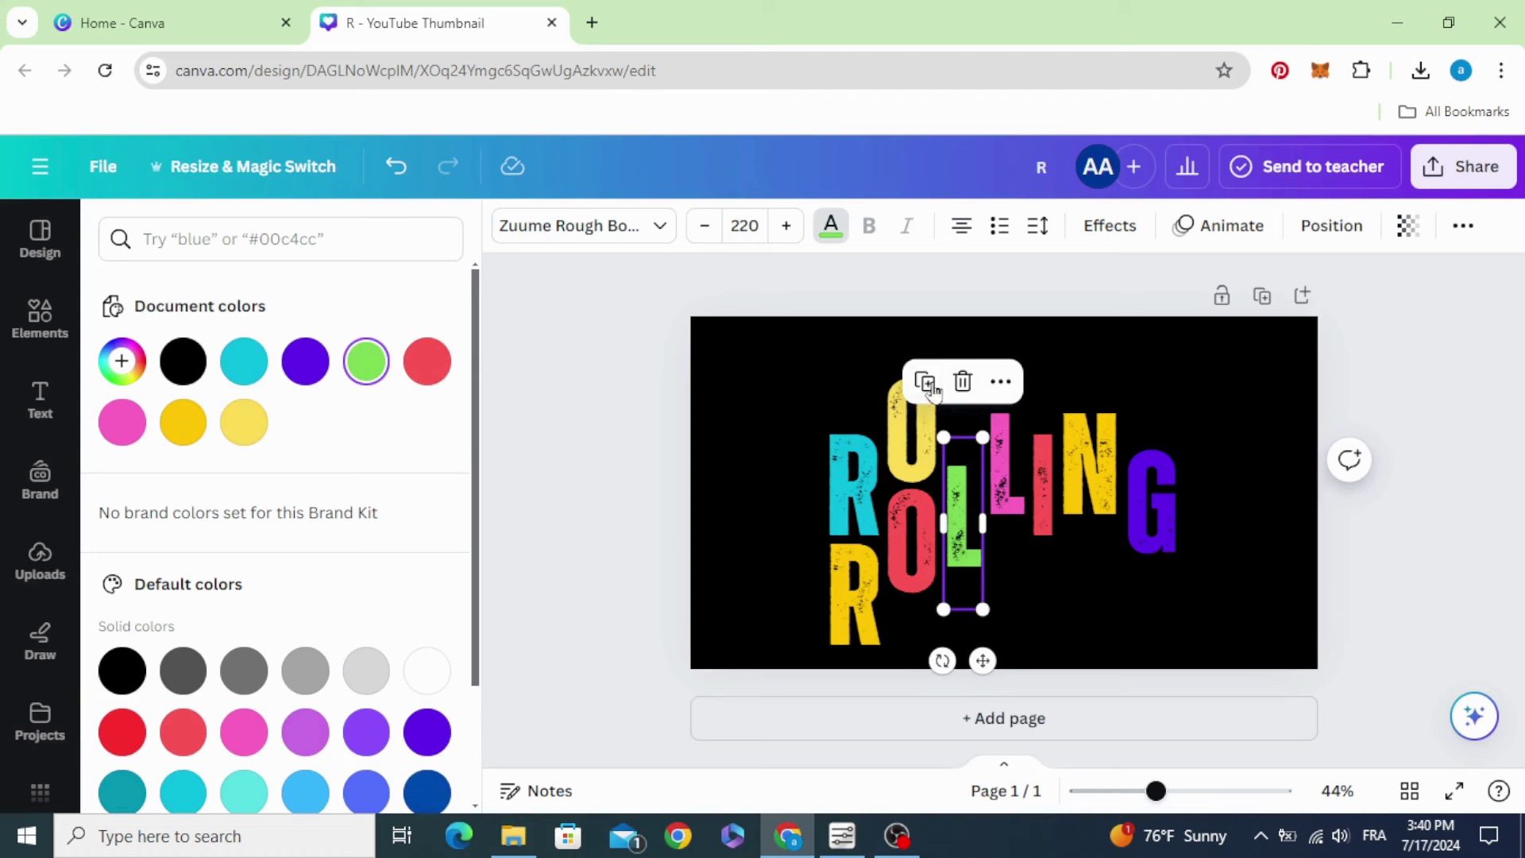
drag(961, 523, 959, 422)
scroll(246, 551, down, 2)
click(244, 578)
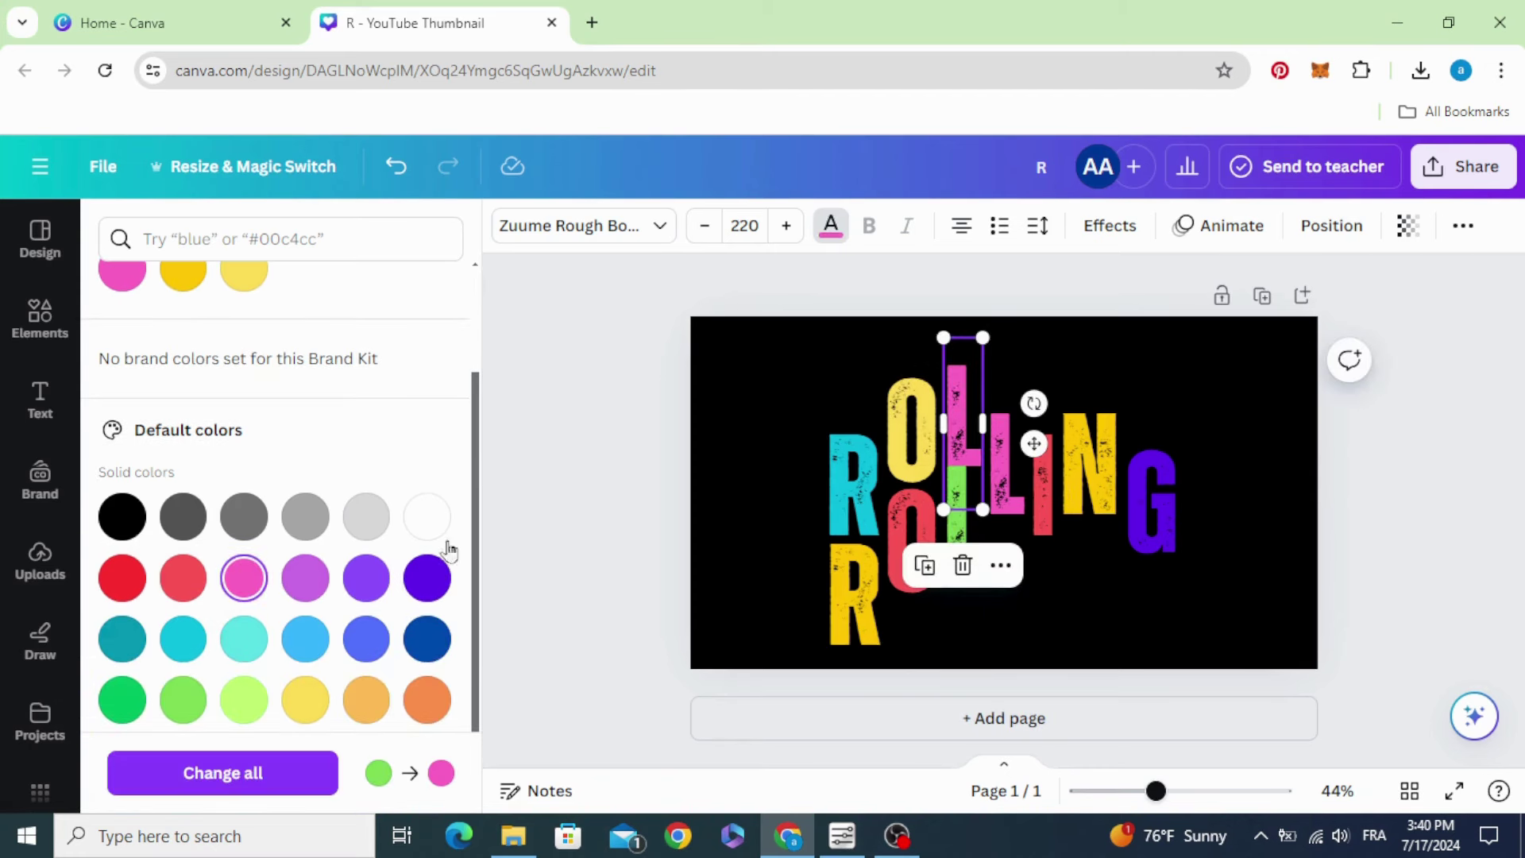
click(558, 489)
click(559, 489)
click(960, 441)
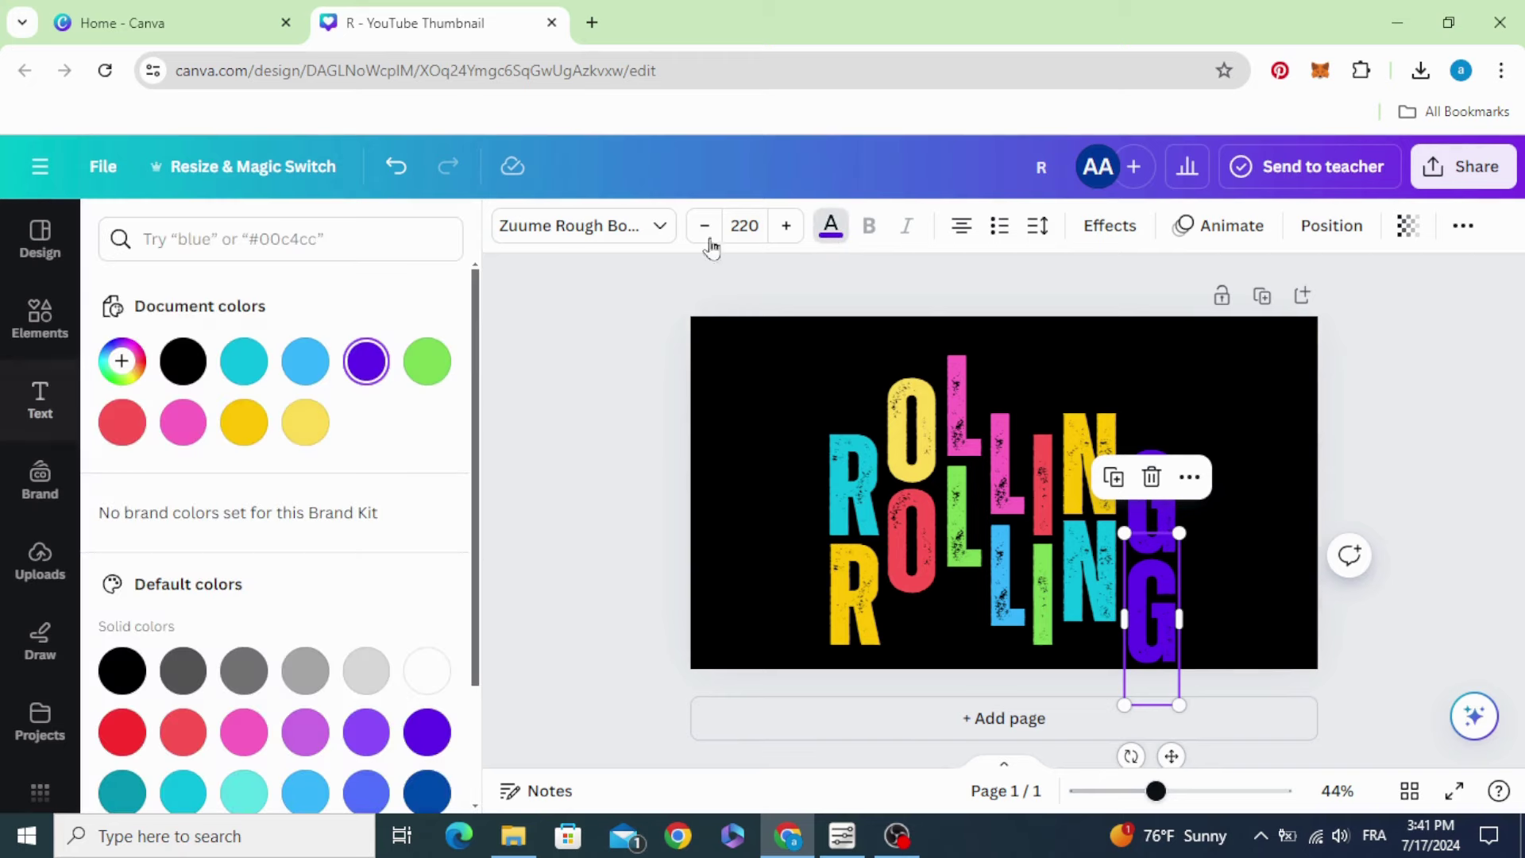
click(125, 419)
click(549, 481)
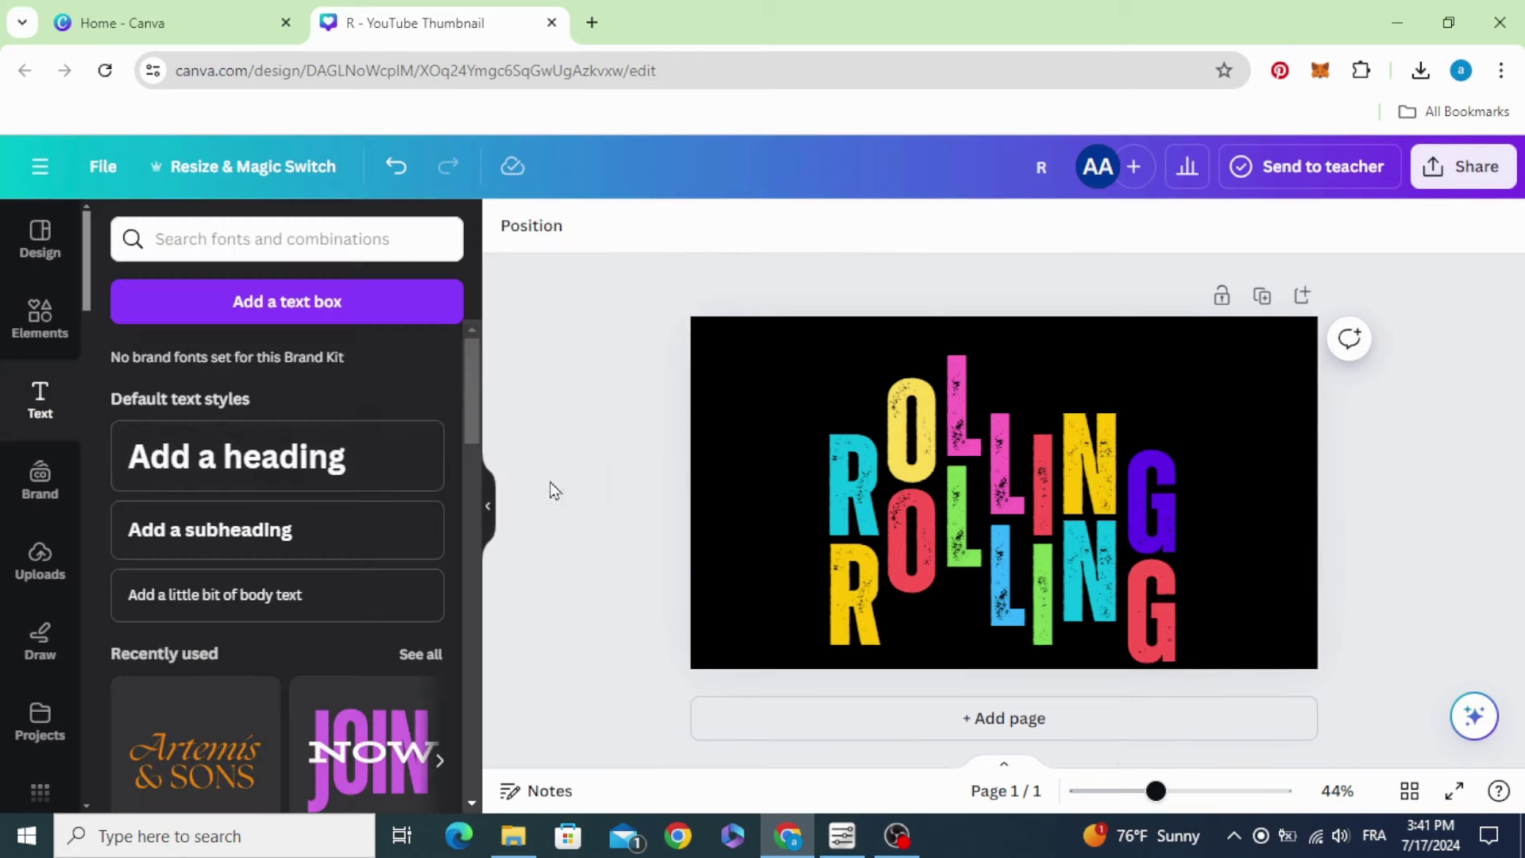
- Add a square, stretch it into a wide rectangle over the word, and fill it black
click(42, 321)
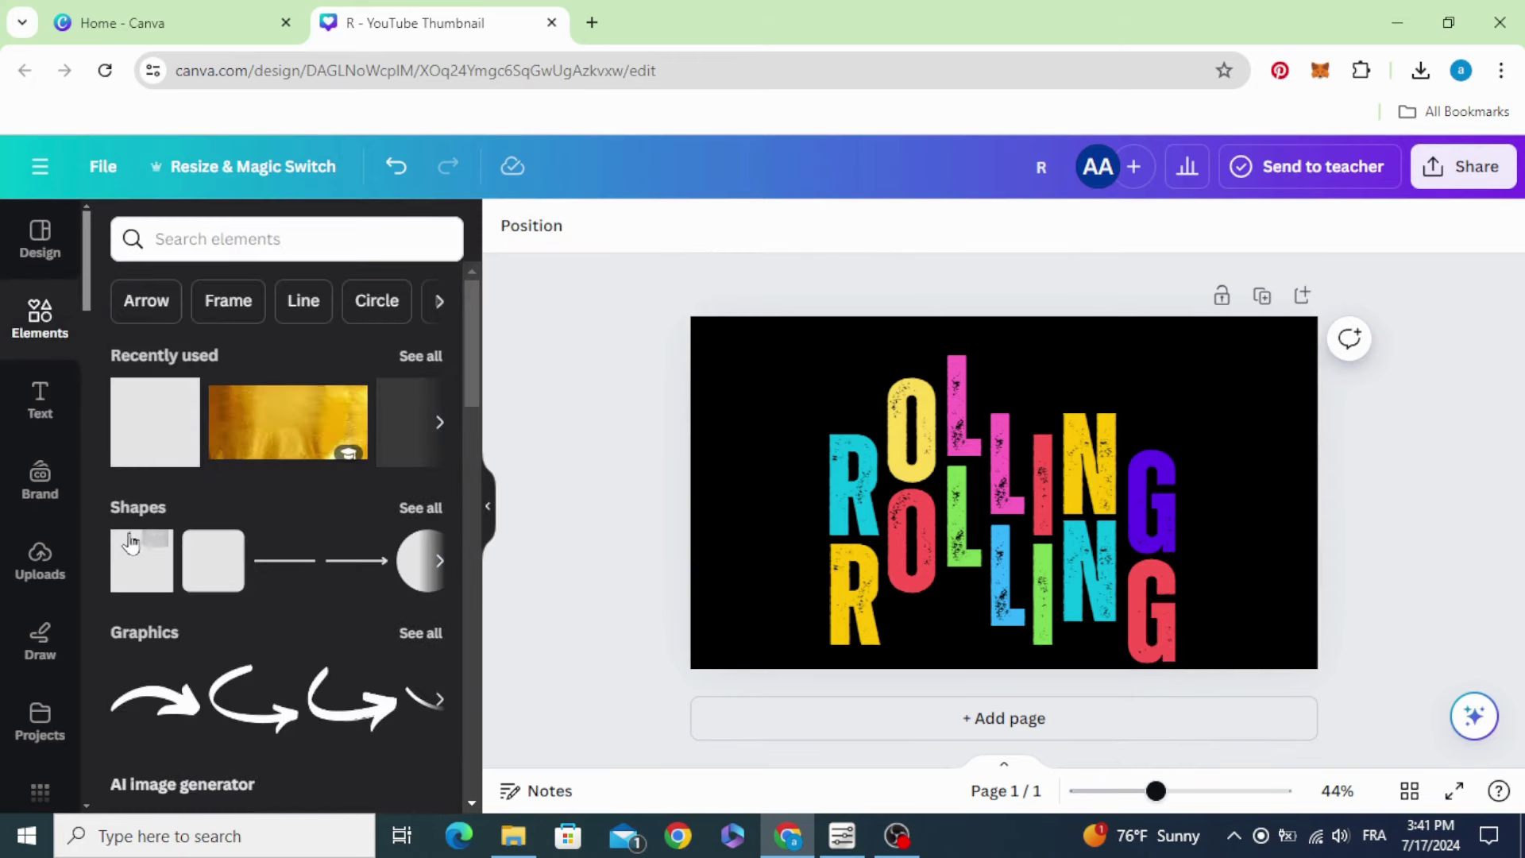
click(134, 572)
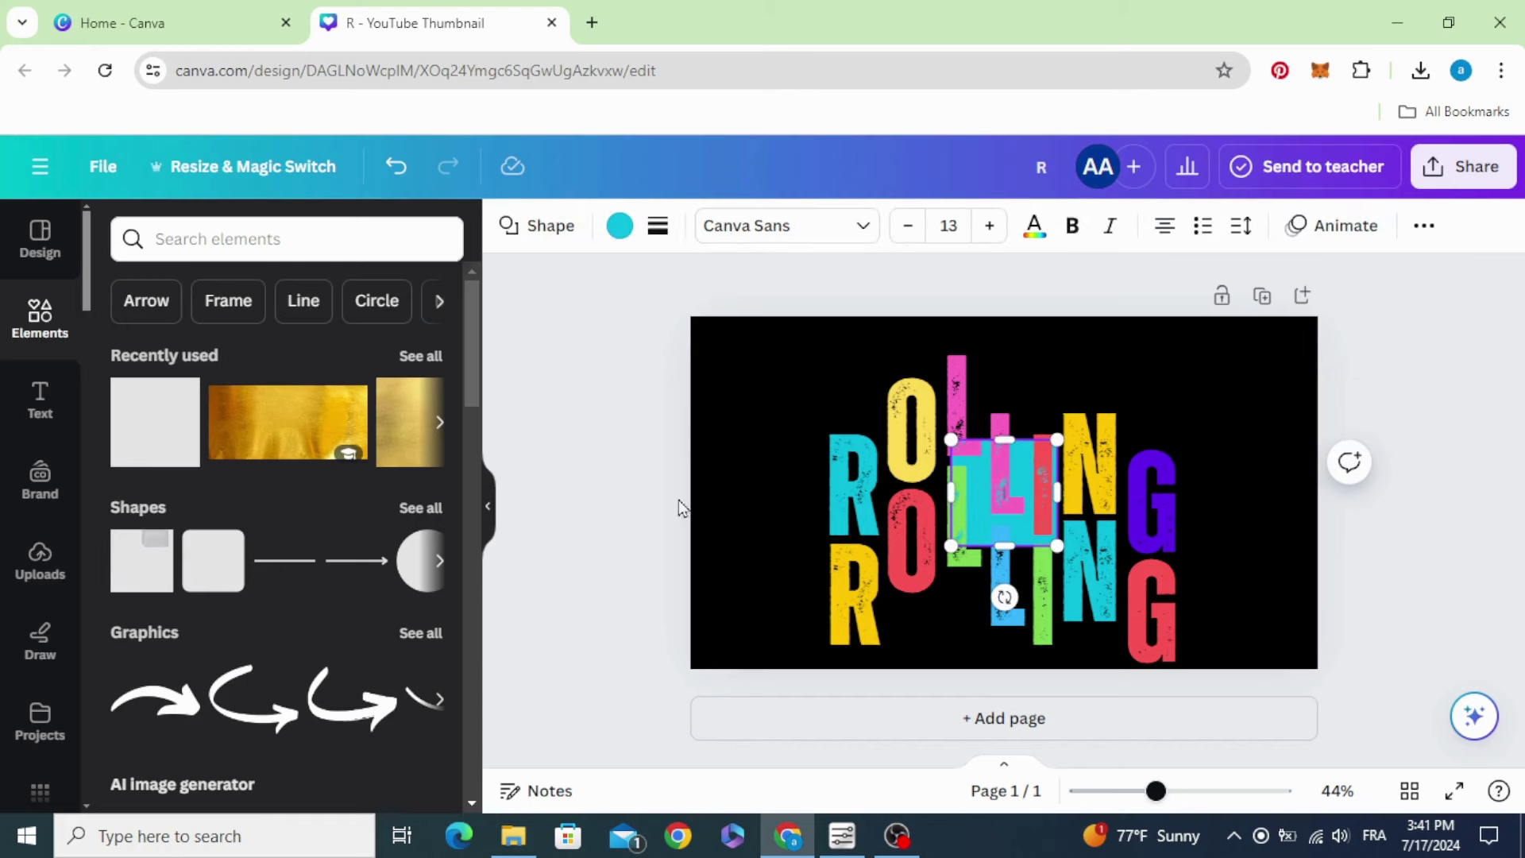
drag(958, 496, 726, 494)
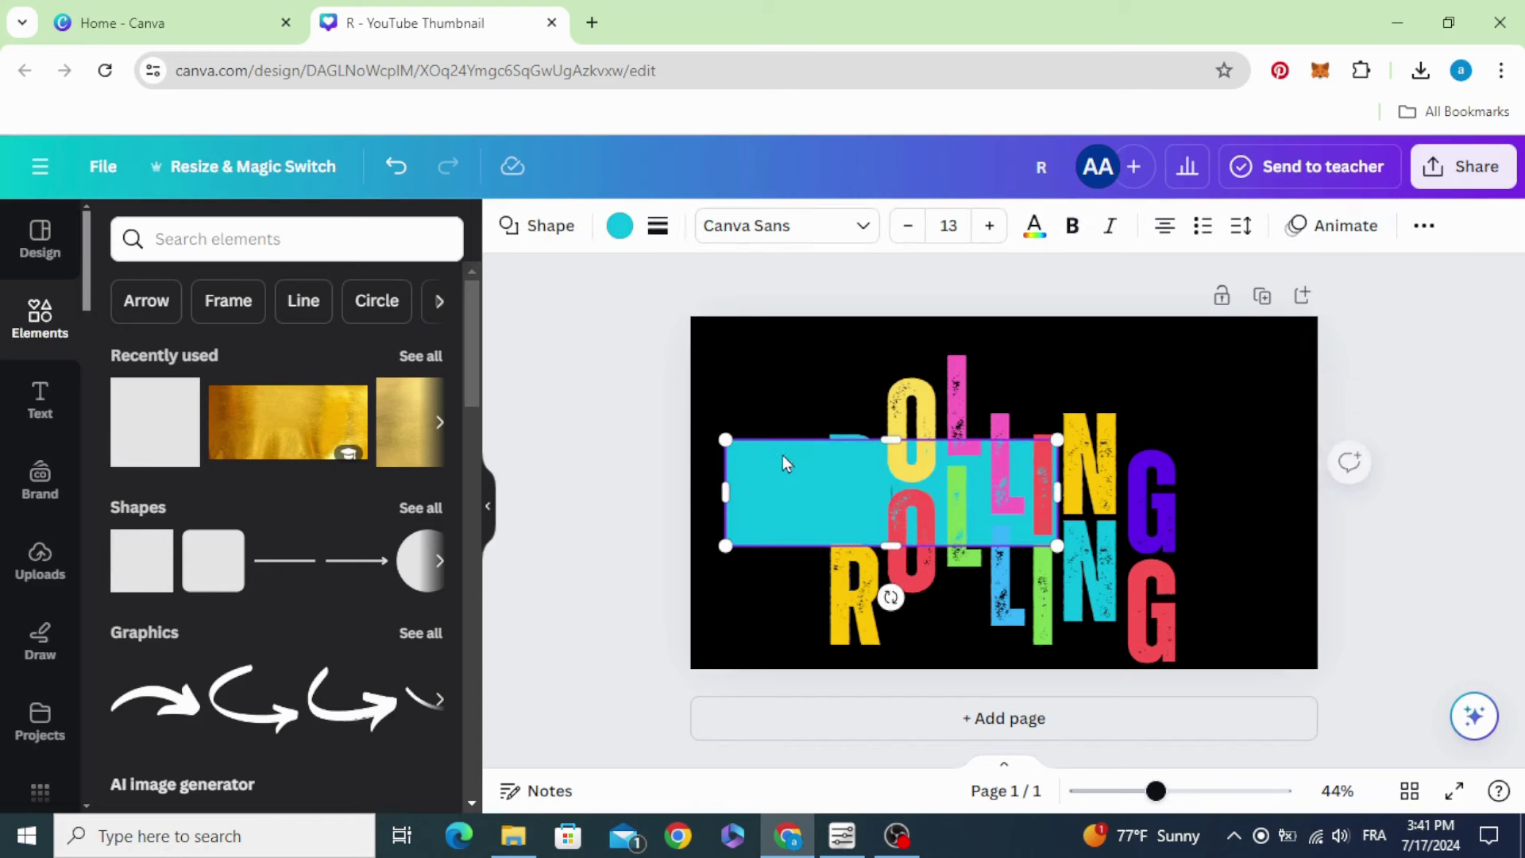
drag(784, 414, 770, 346)
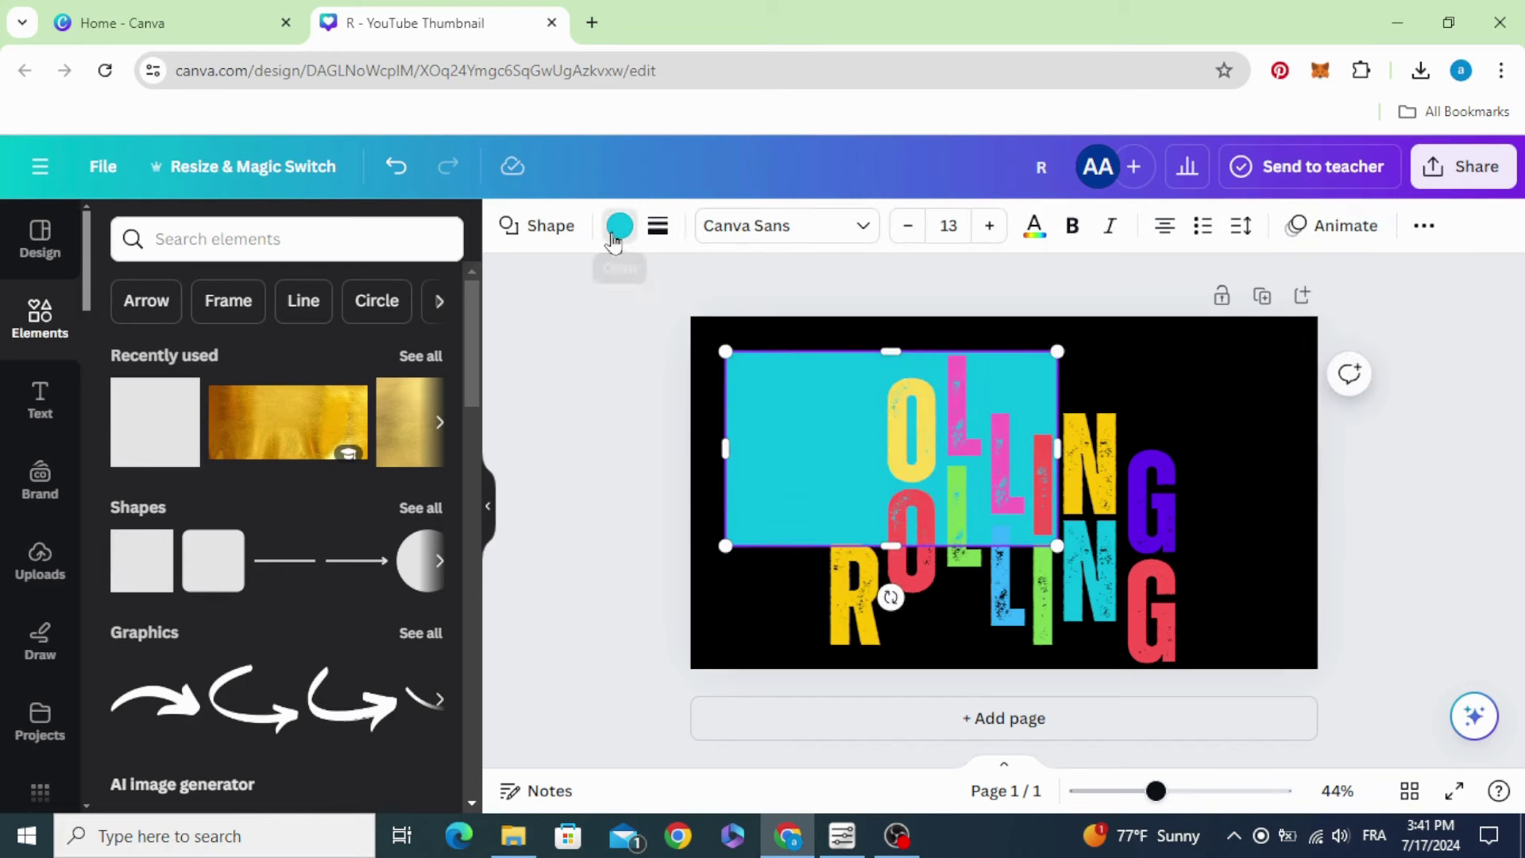
click(619, 228)
click(244, 361)
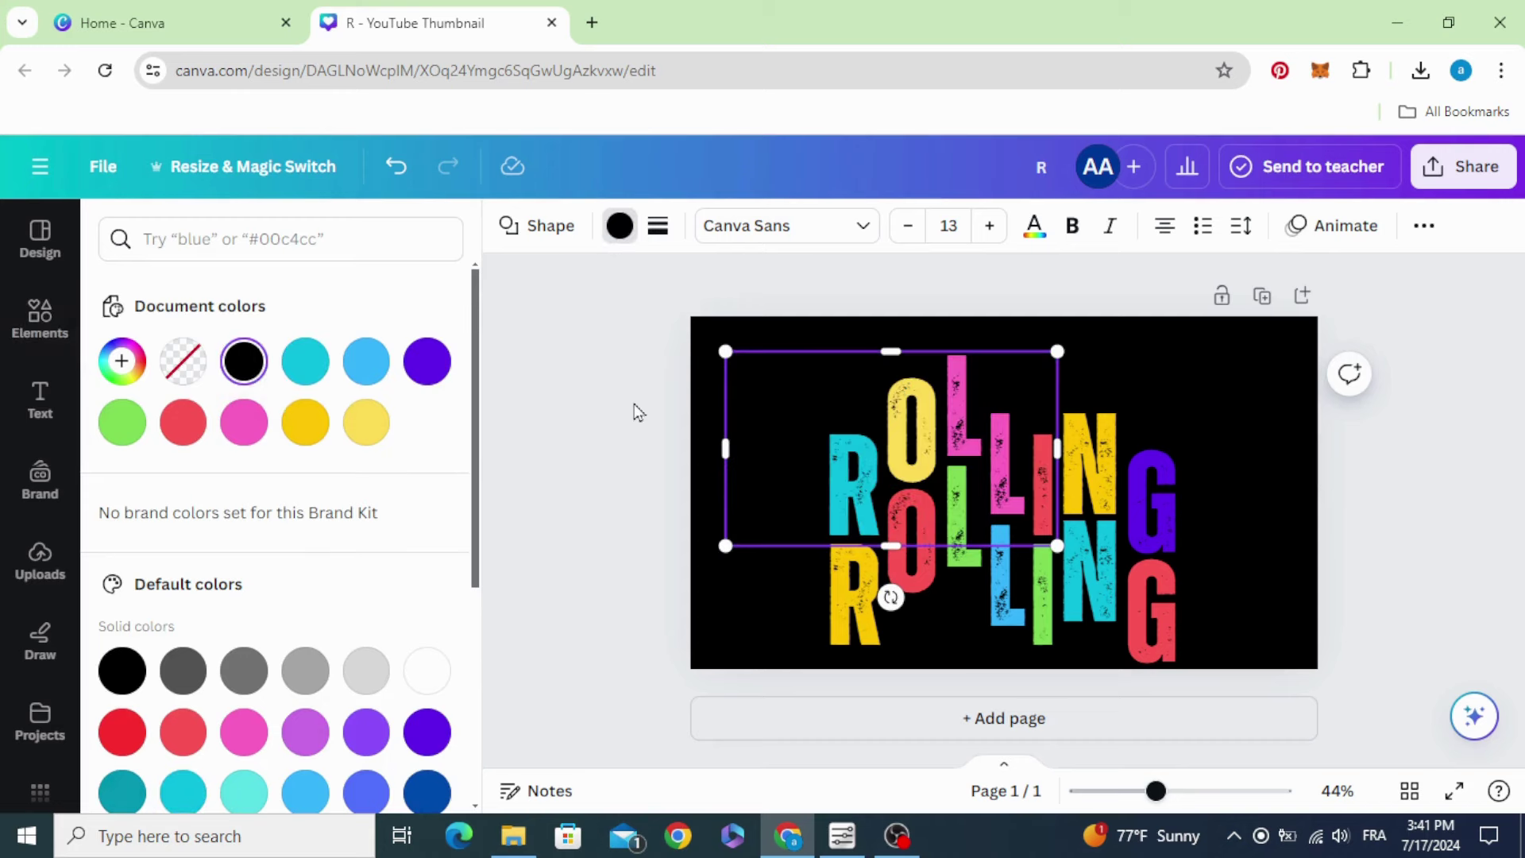
- Bring the black rectangle to front over the text's top, widen it, and place a duplicate below
right_click(757, 416)
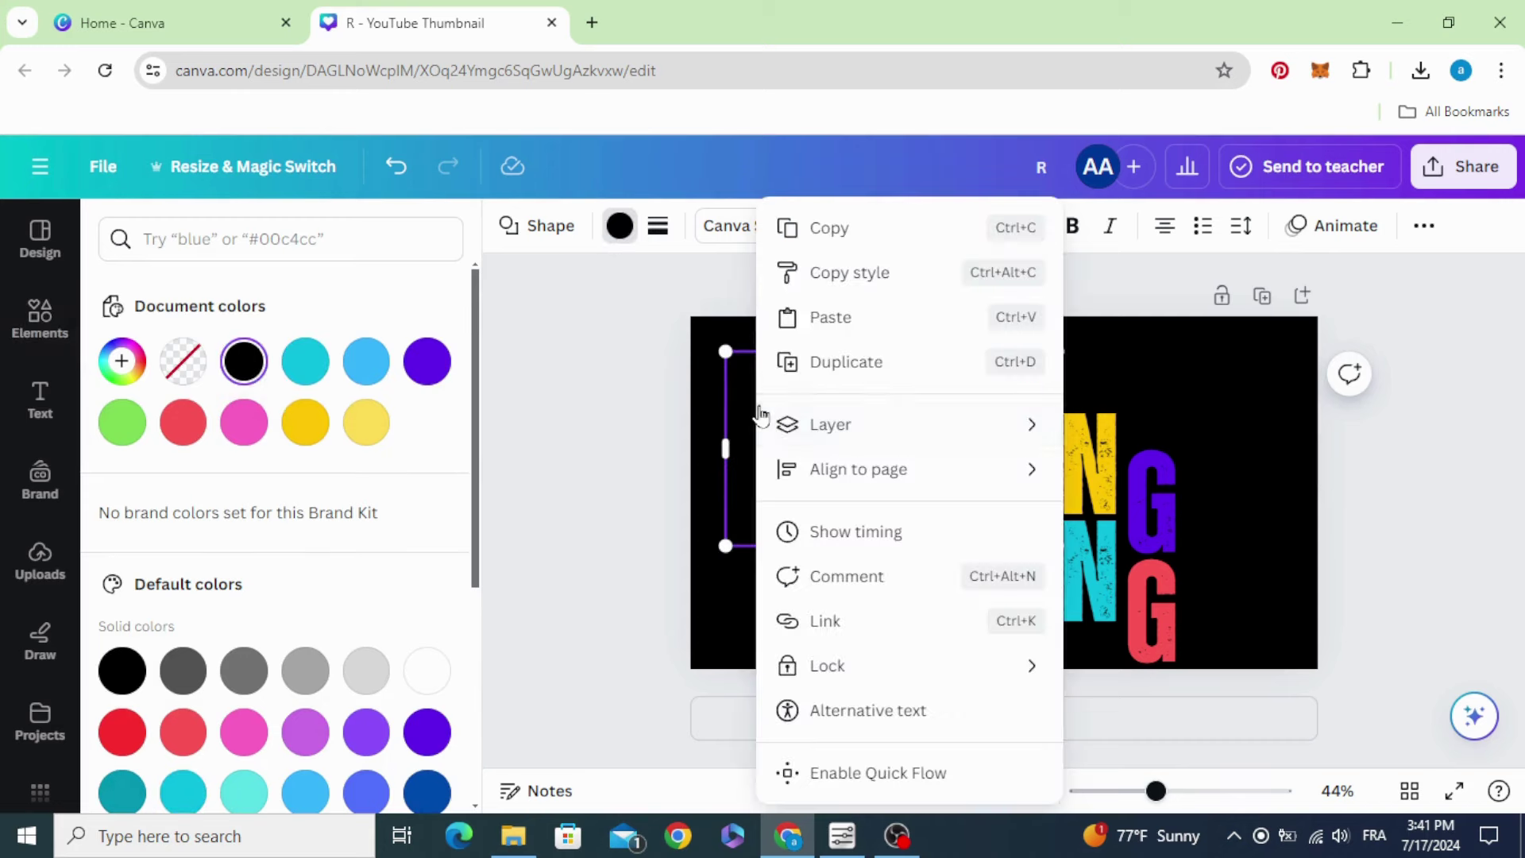
mouse_move(762, 414)
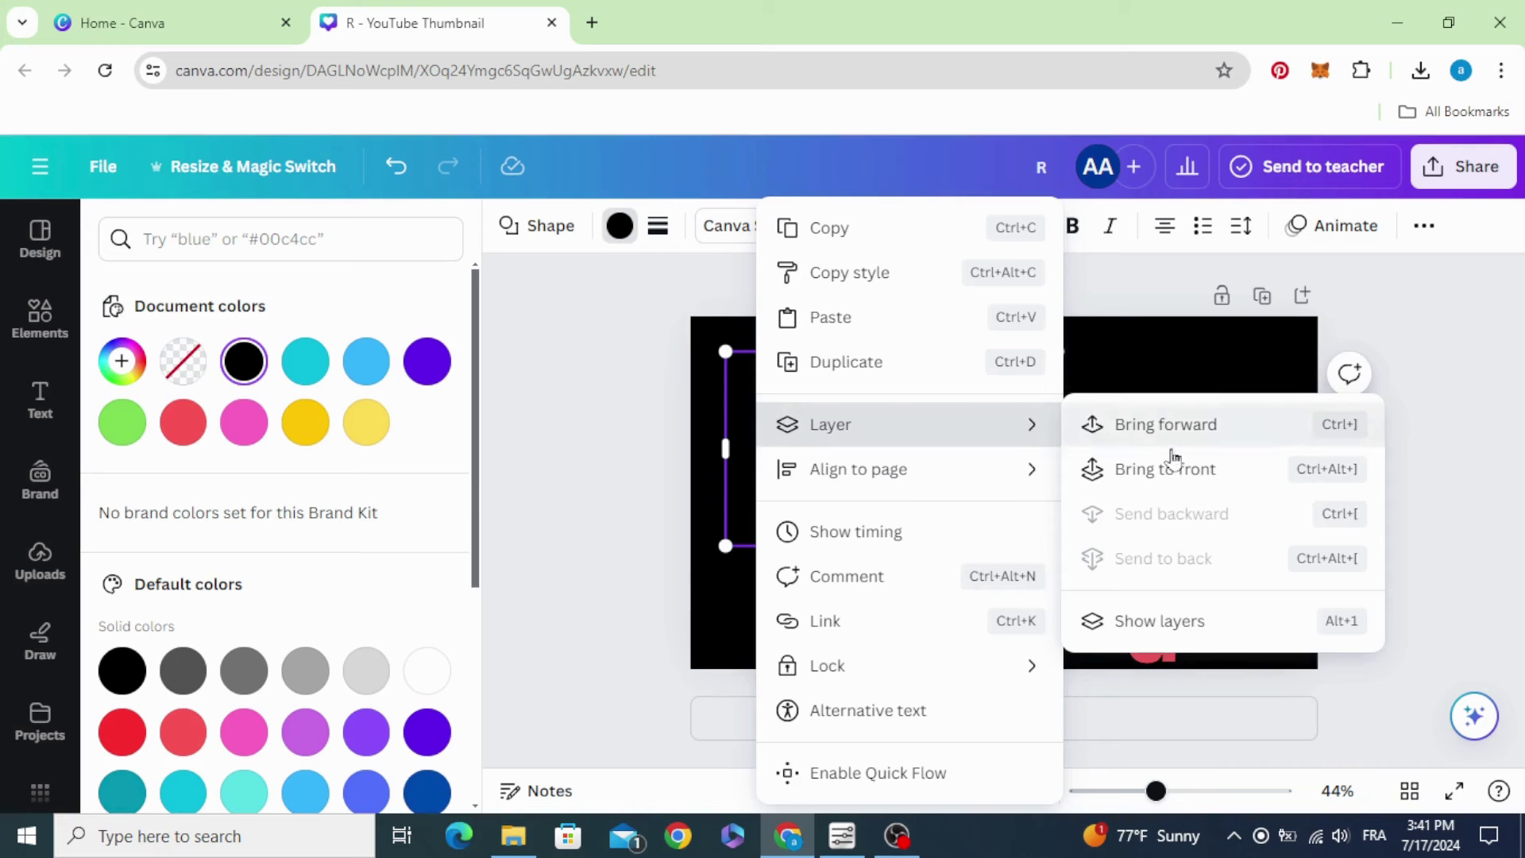
click(1227, 485)
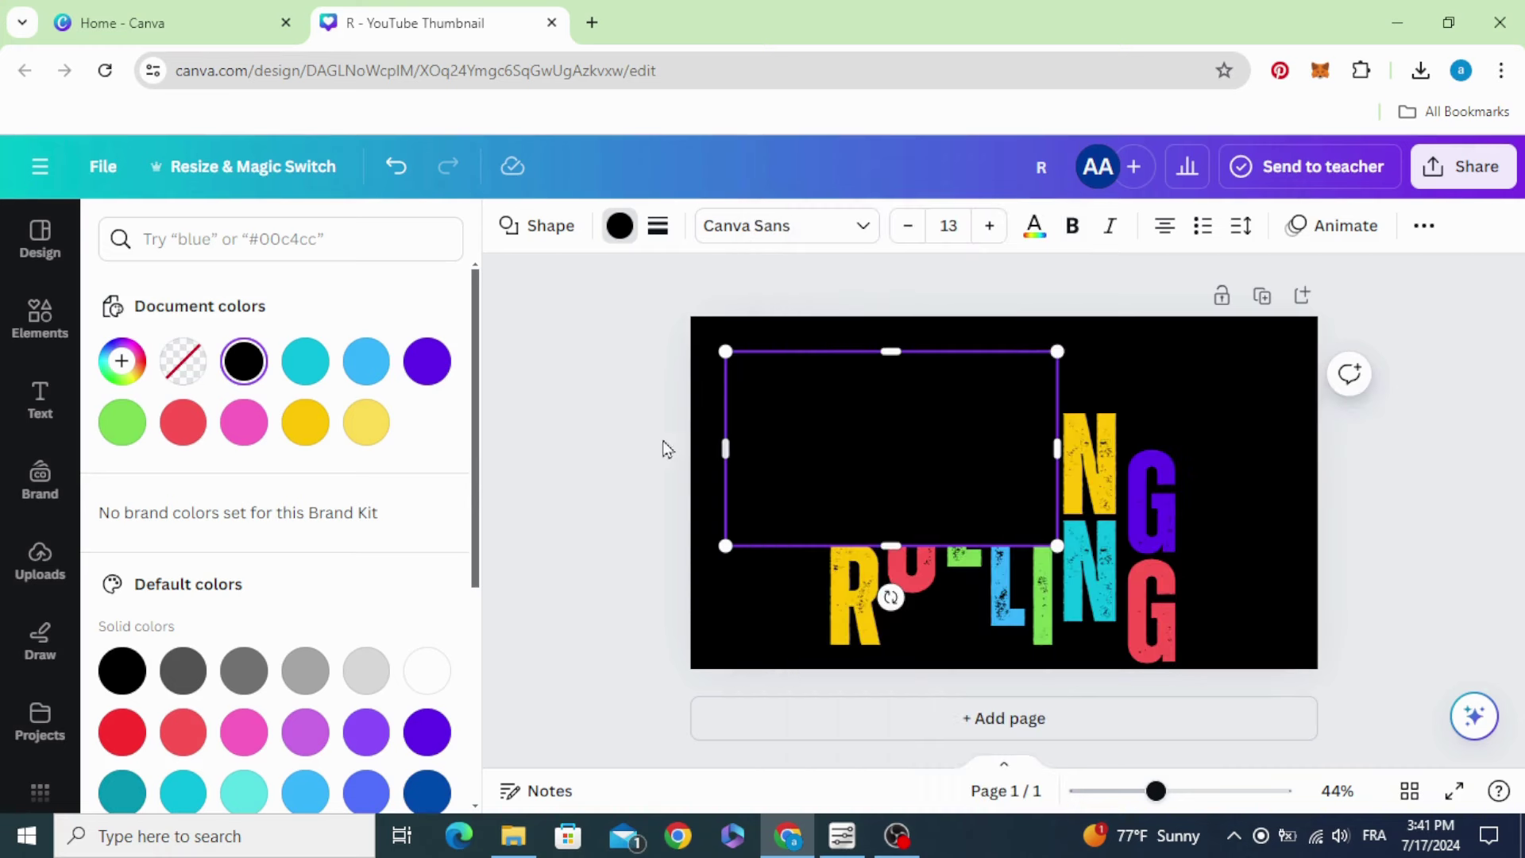
drag(855, 474, 987, 392)
drag(865, 364, 789, 354)
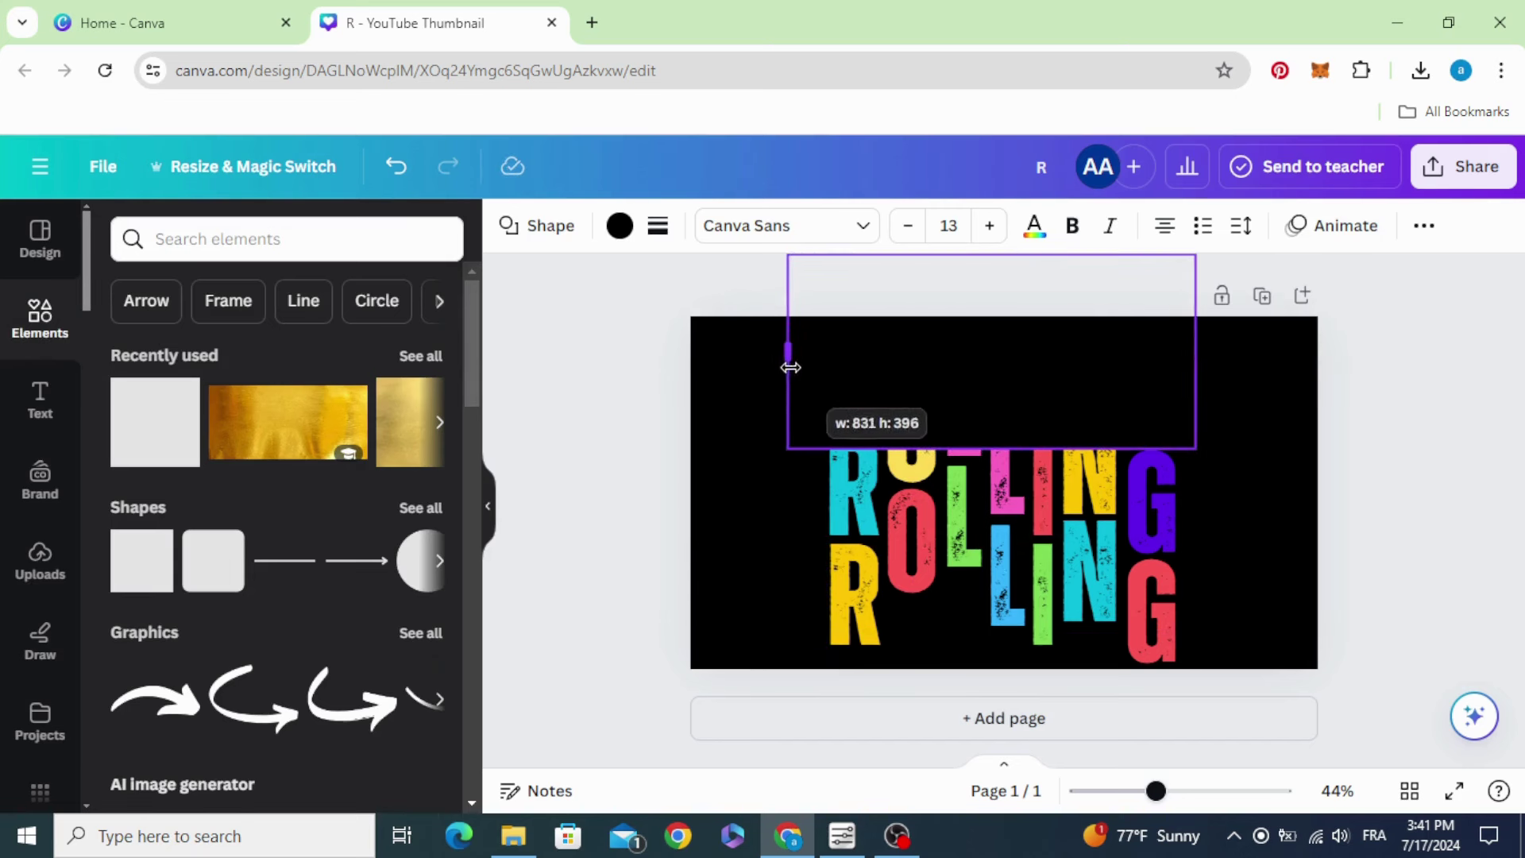
drag(1193, 344, 1261, 350)
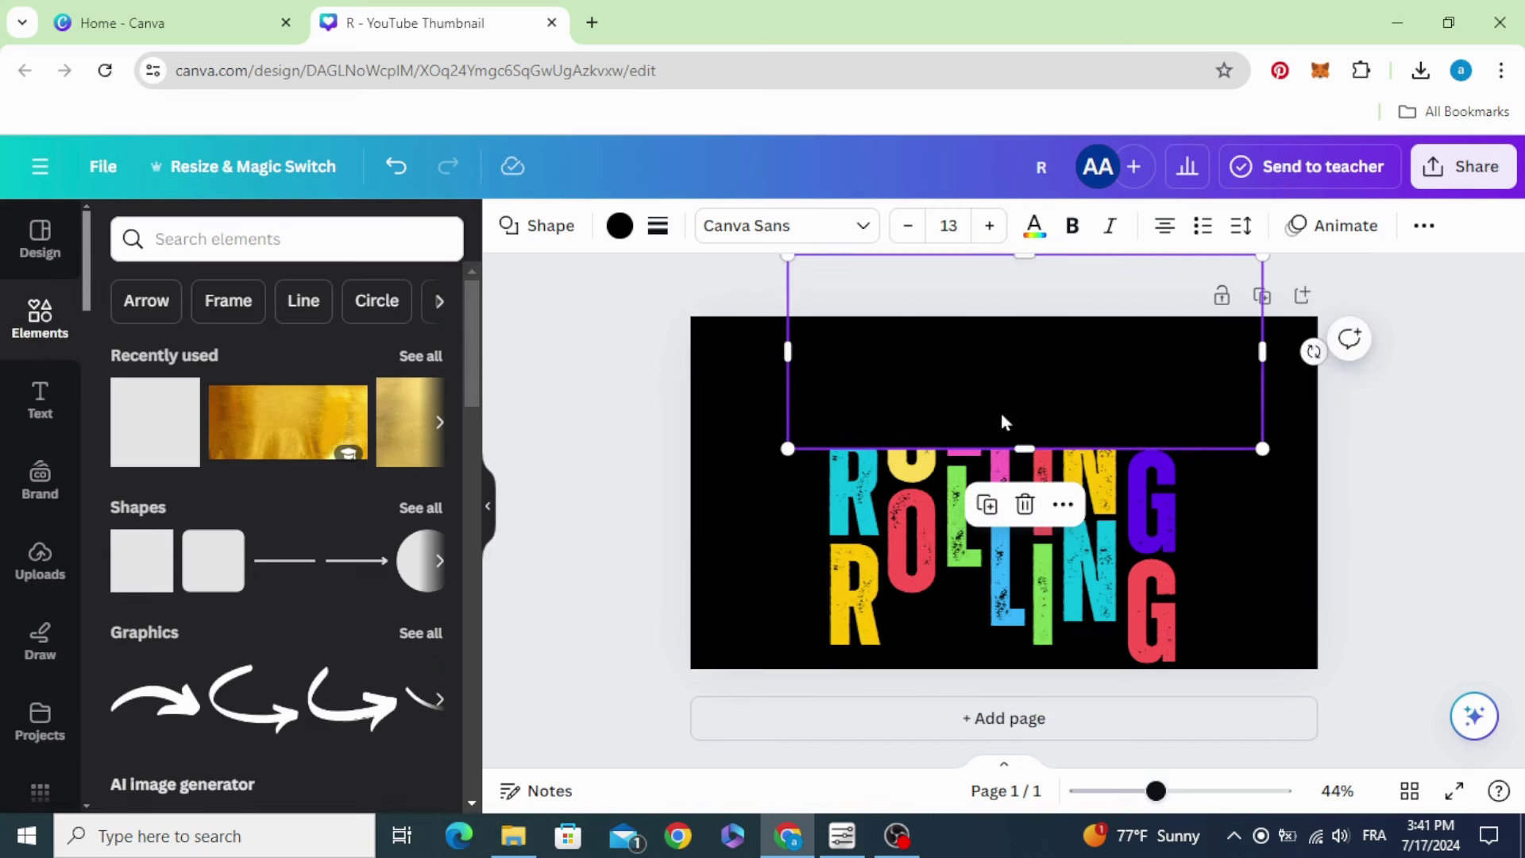
click(985, 505)
drag(983, 374, 978, 604)
key(Escape)
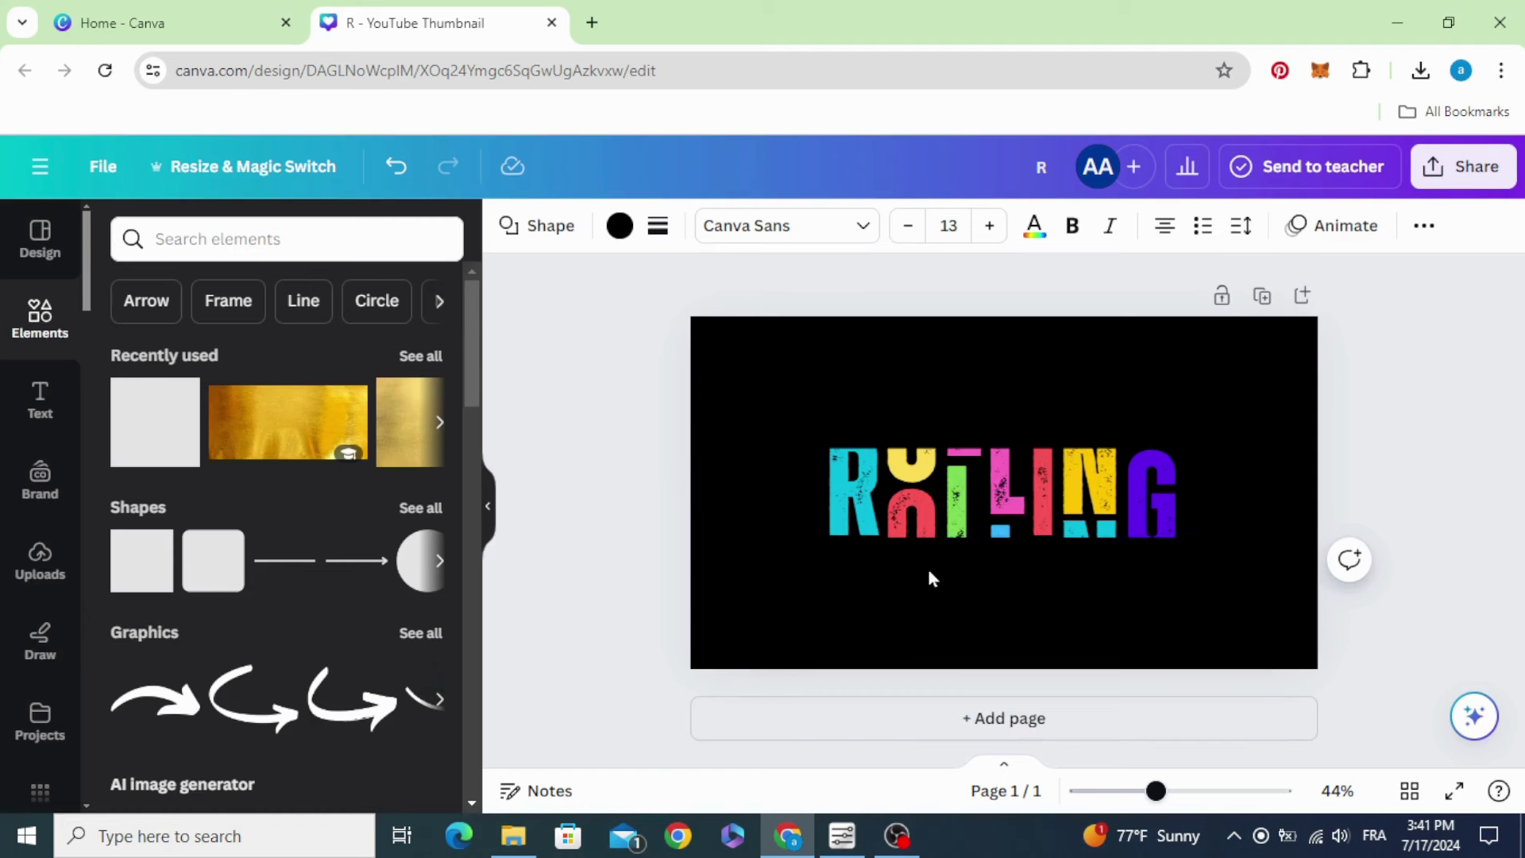
- Shift the IN piece and the purple G and u pieces vertically behind the black masks
click(702, 520)
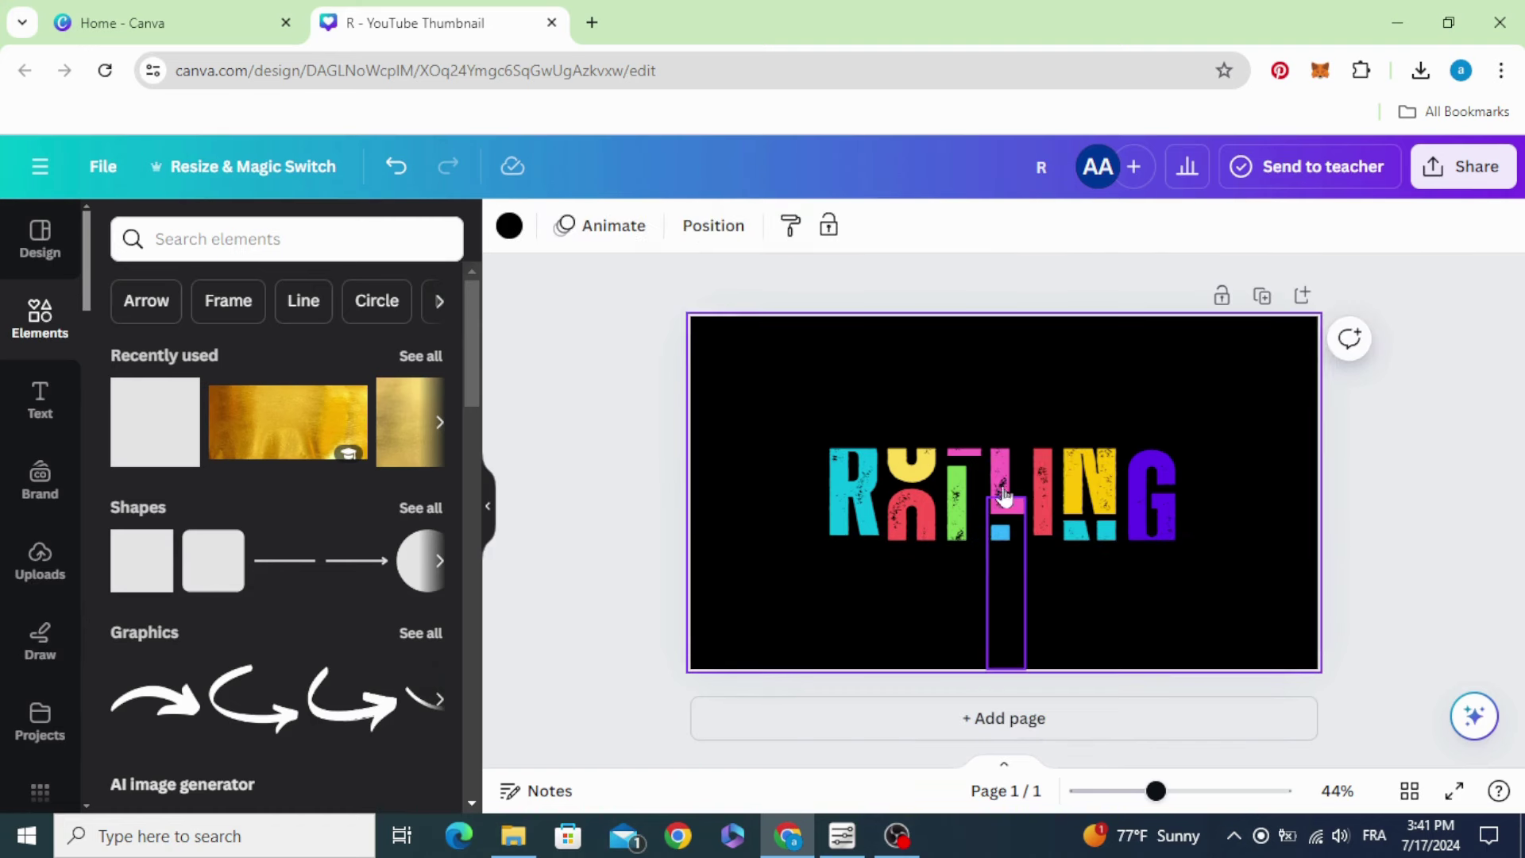
click(1005, 492)
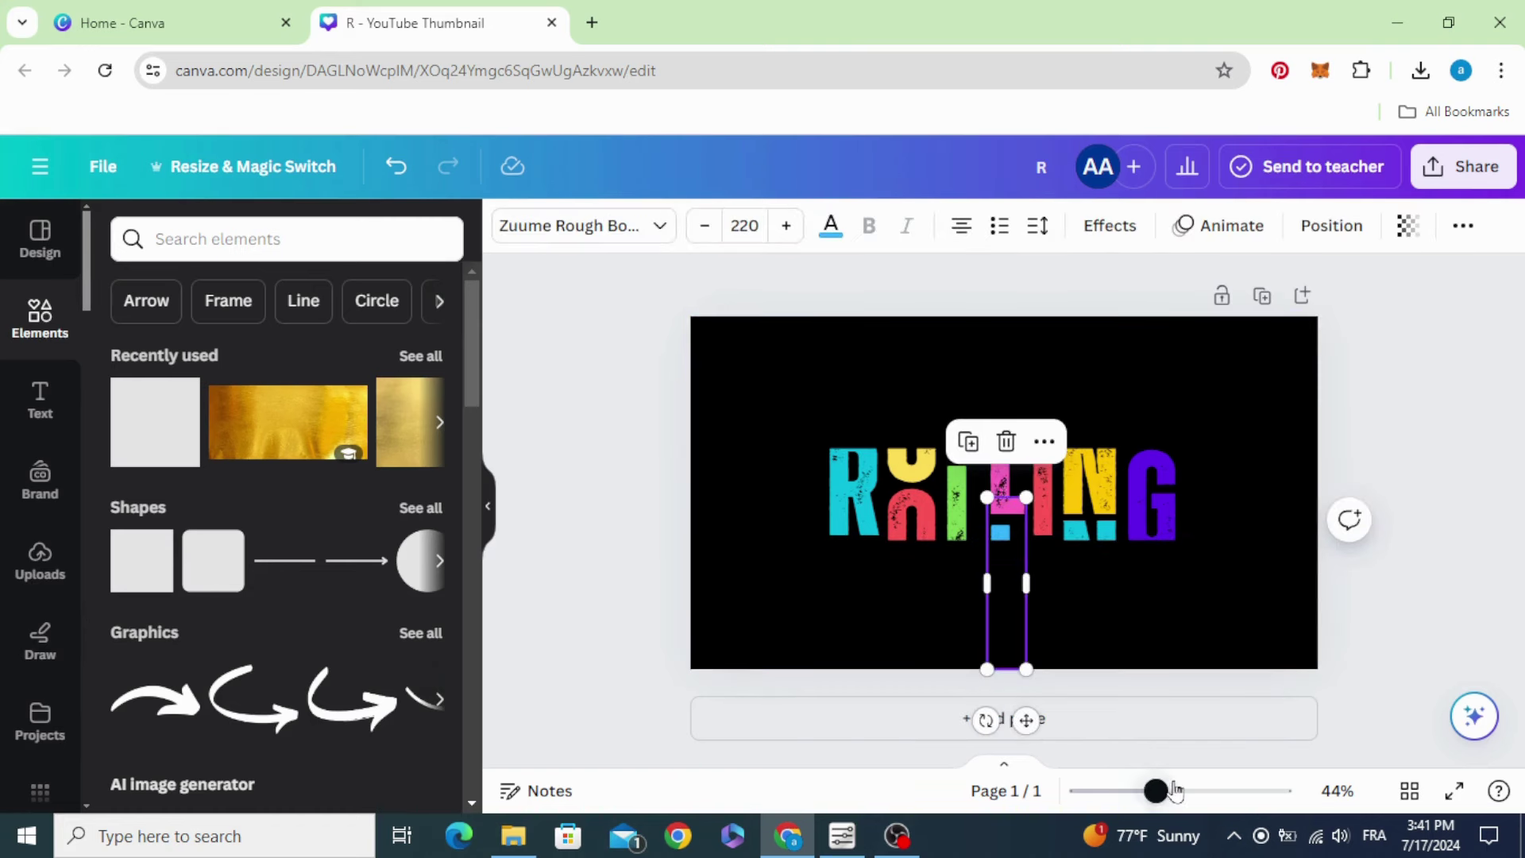
scroll(980, 626, up, 3)
click(1207, 318)
click(1151, 482)
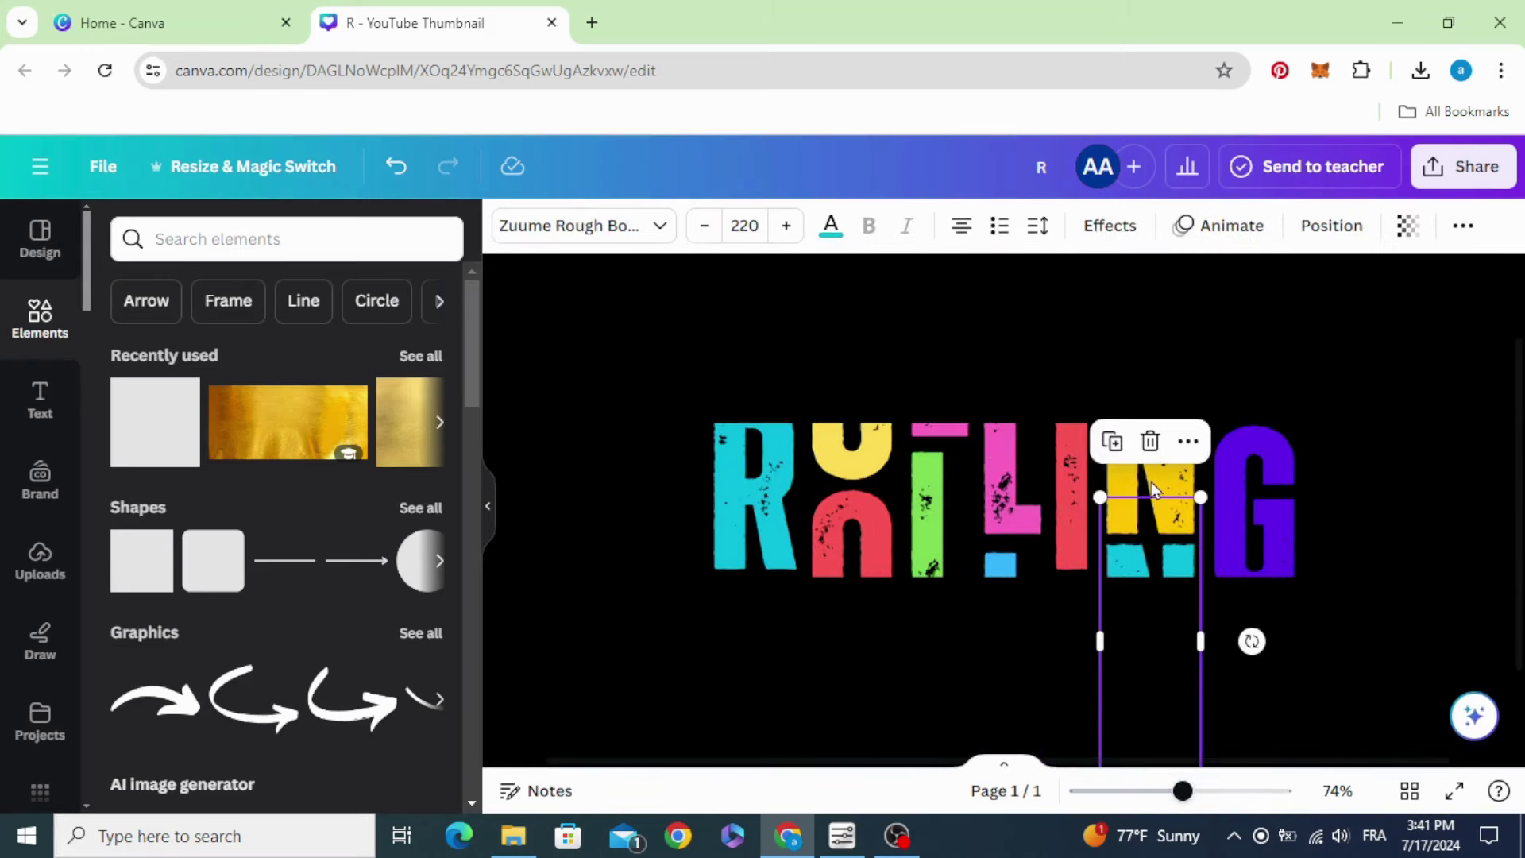
drag(1151, 481, 1152, 430)
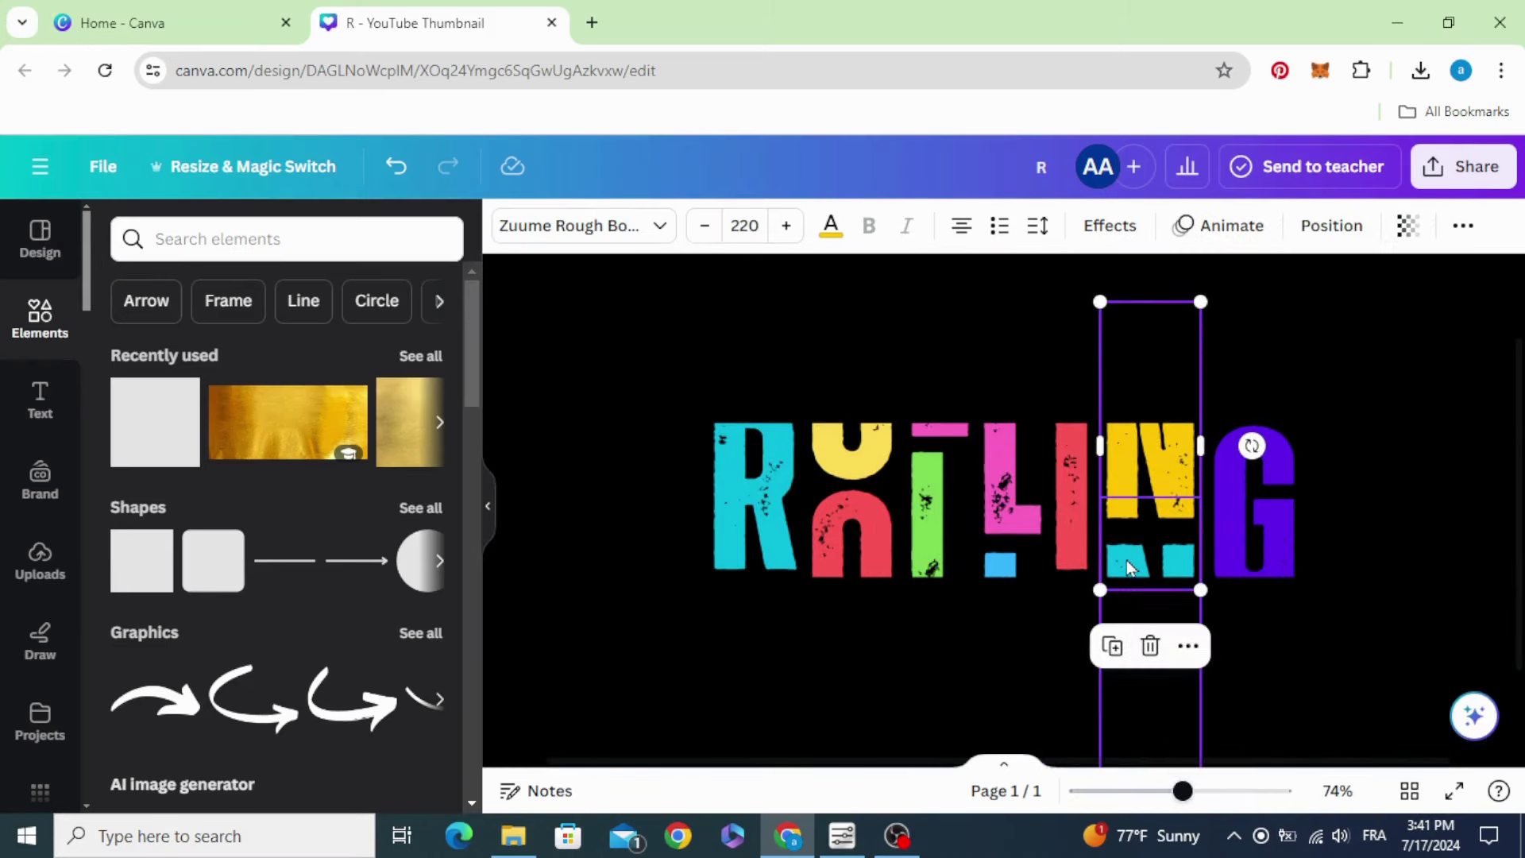
drag(1127, 560, 1139, 478)
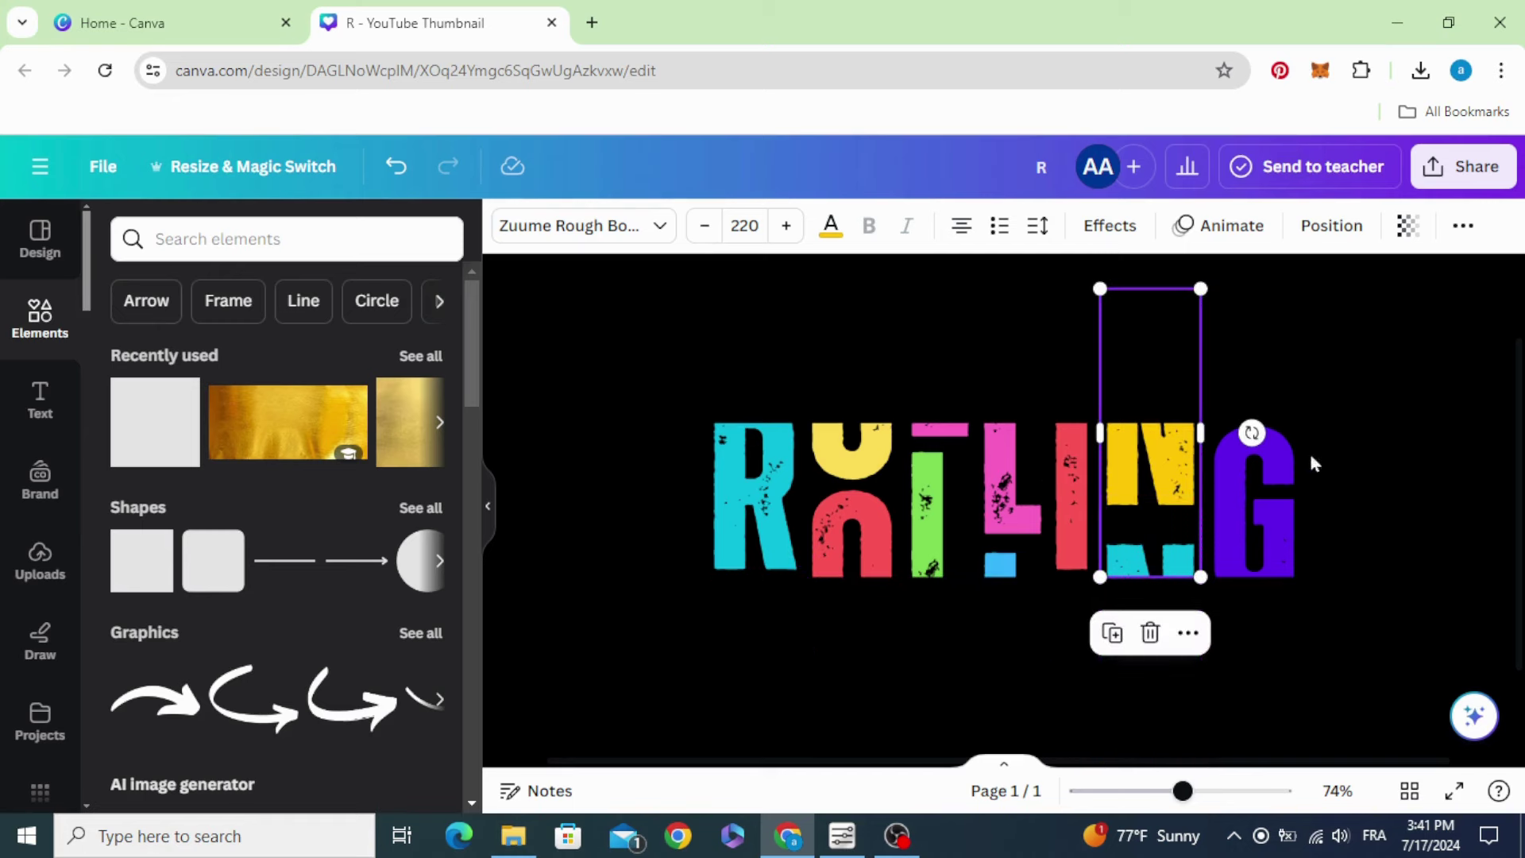
drag(1153, 353, 1153, 538)
drag(1253, 514, 1244, 445)
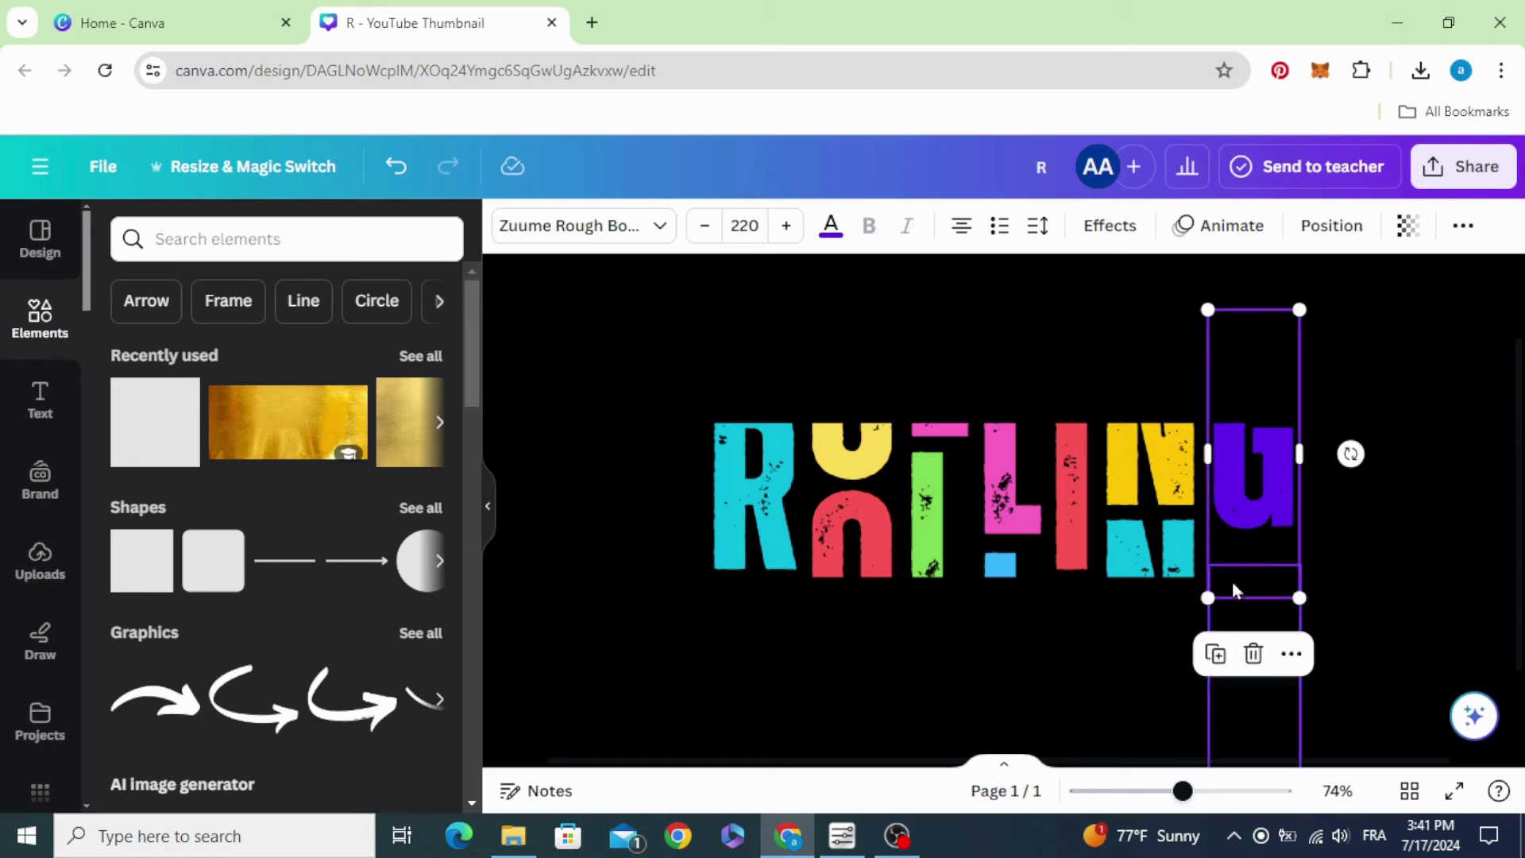
drag(1237, 579, 1242, 556)
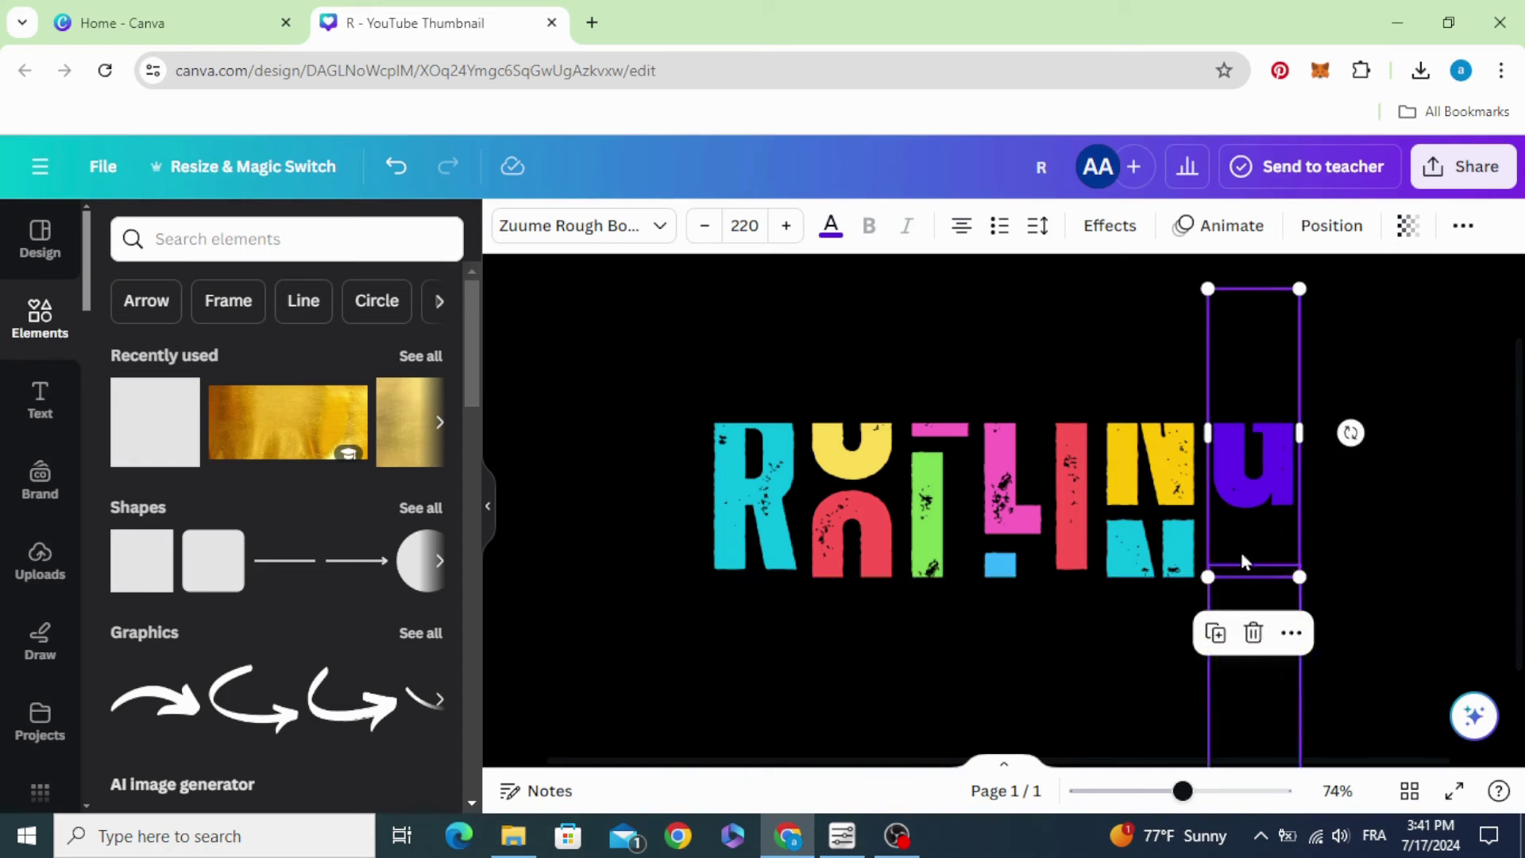
click(1242, 572)
click(1256, 477)
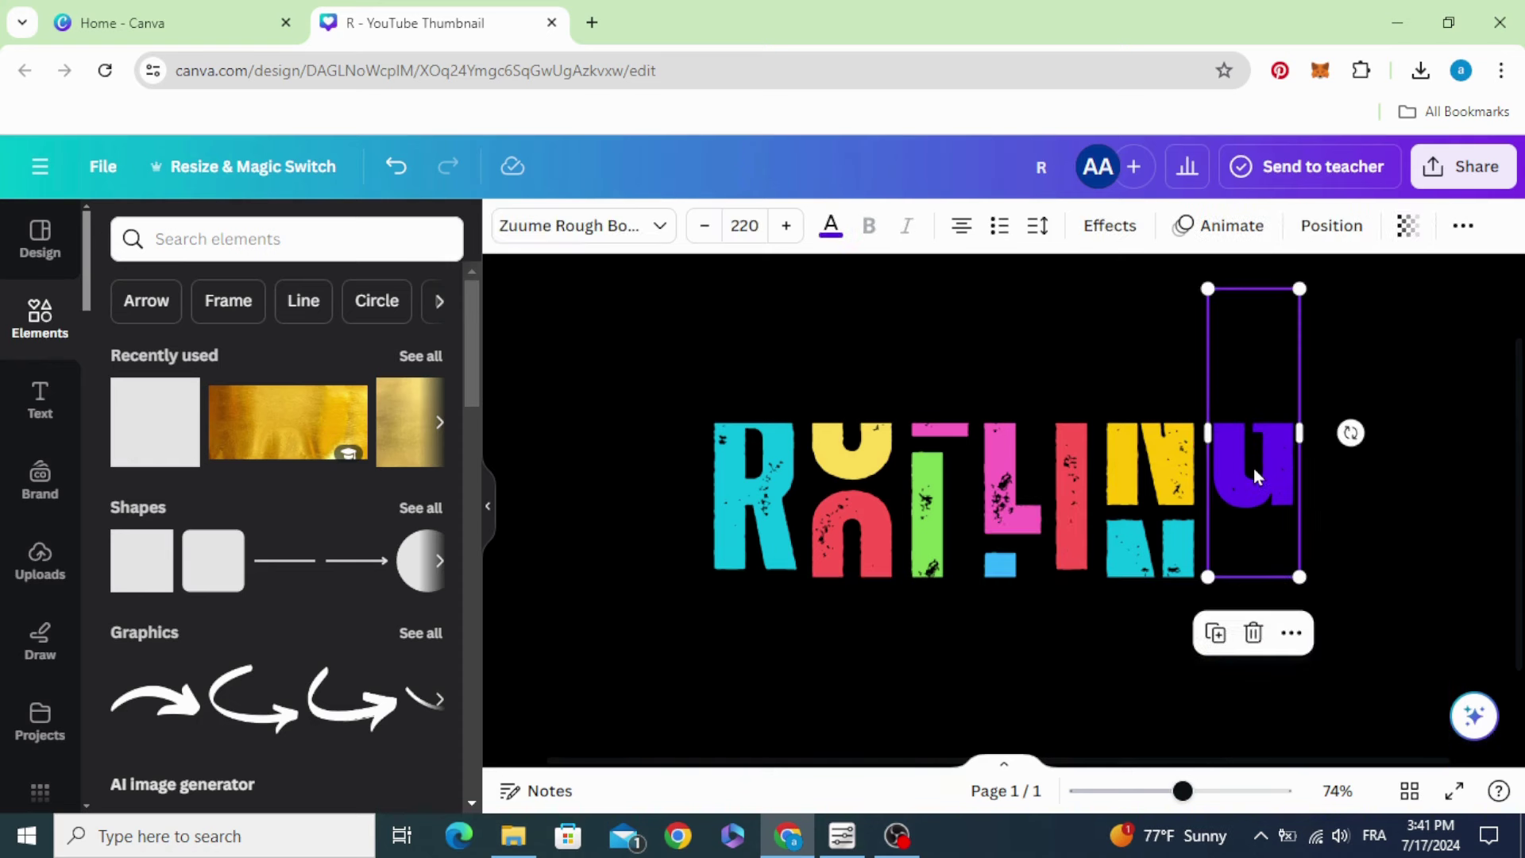
- Locate the O via Show layers and move the red O piece higher in the band
right_click(1254, 451)
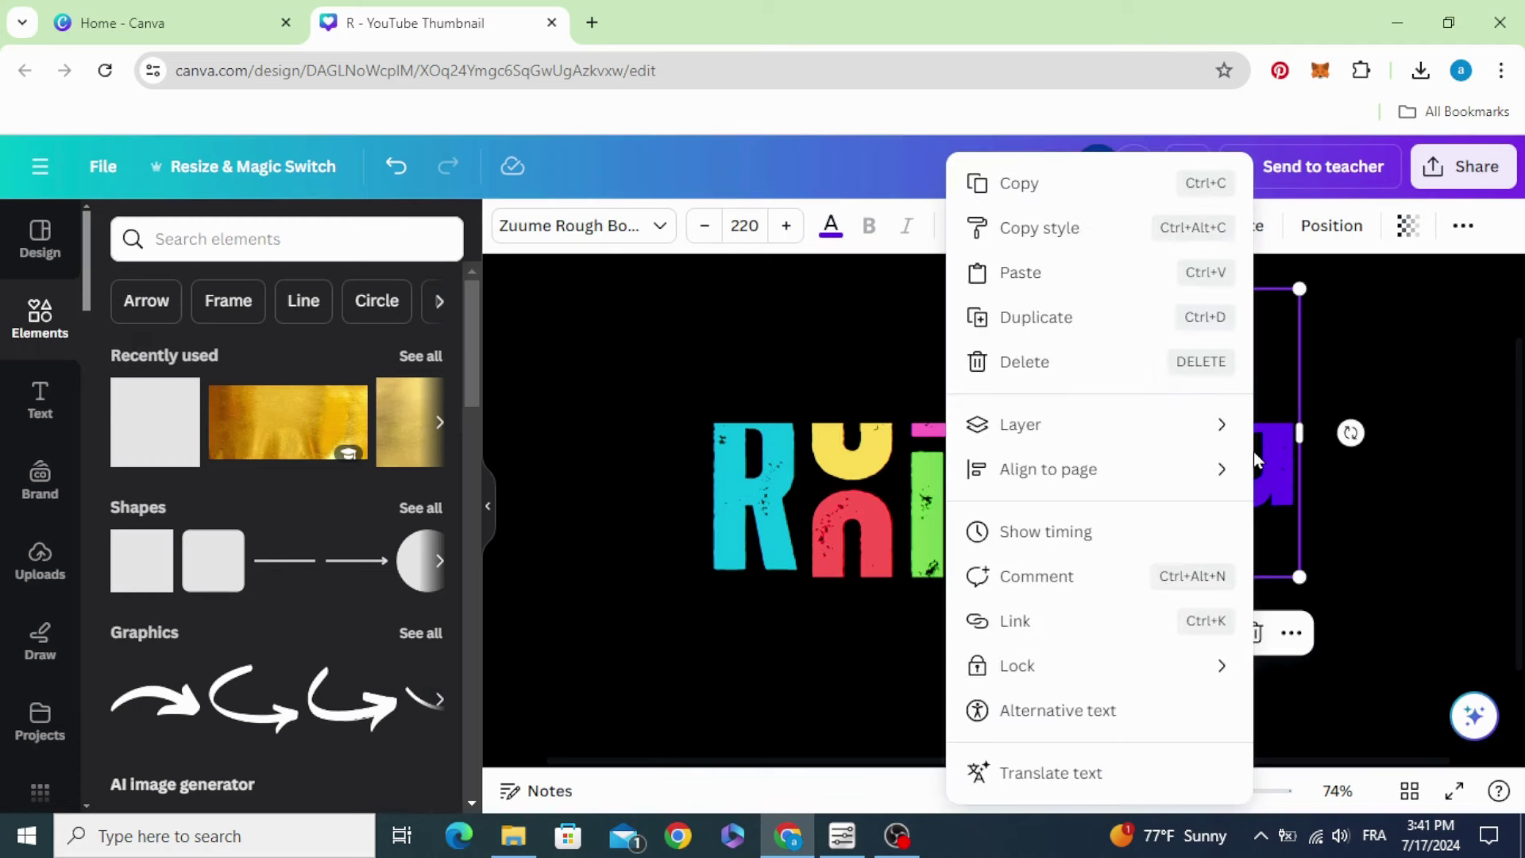
mouse_move(1165, 429)
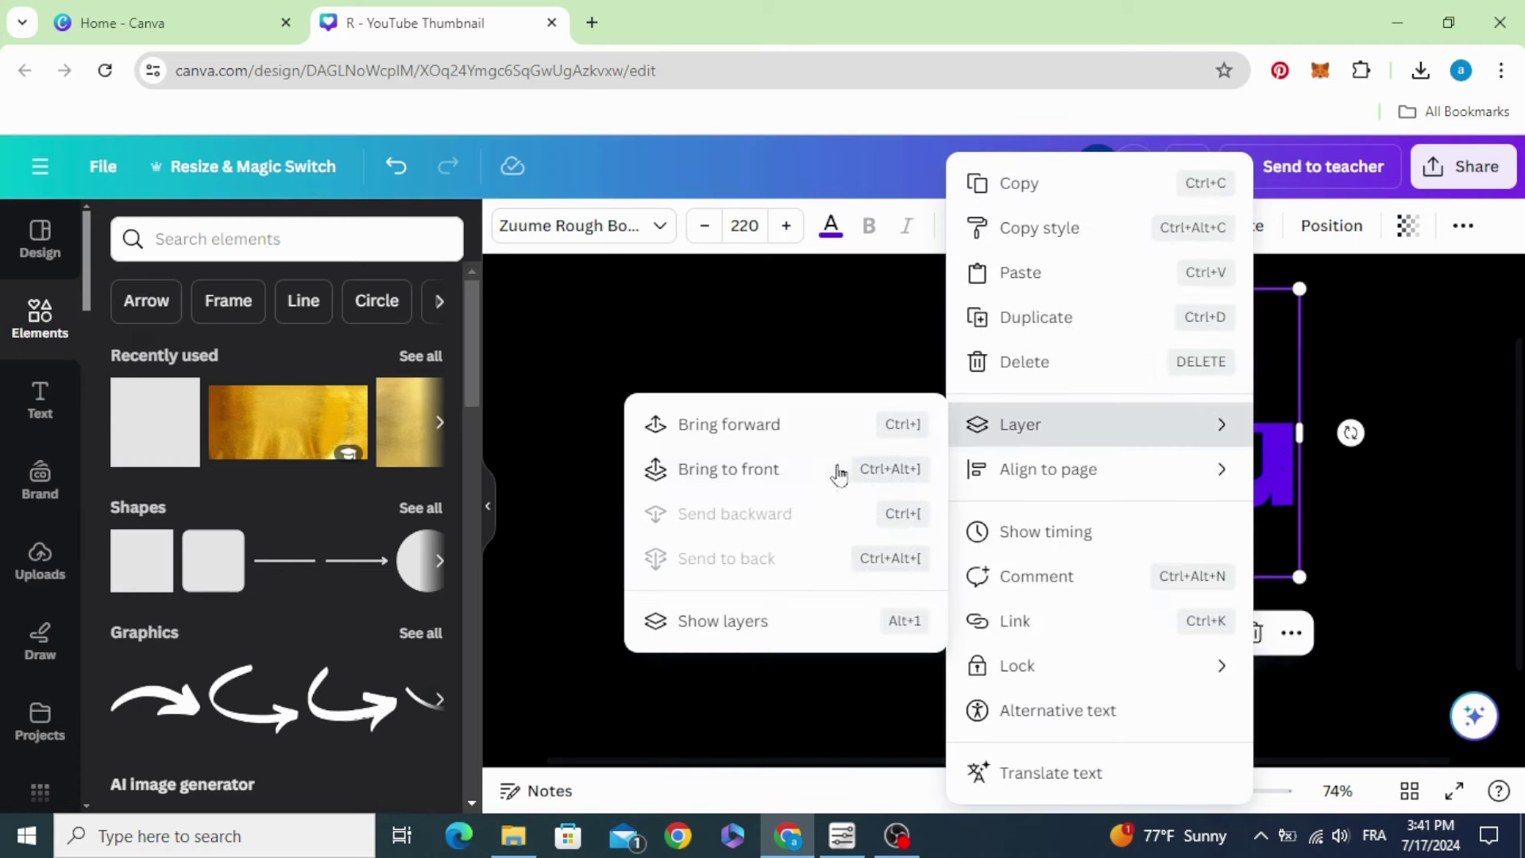
click(762, 628)
scroll(350, 540, down, 5)
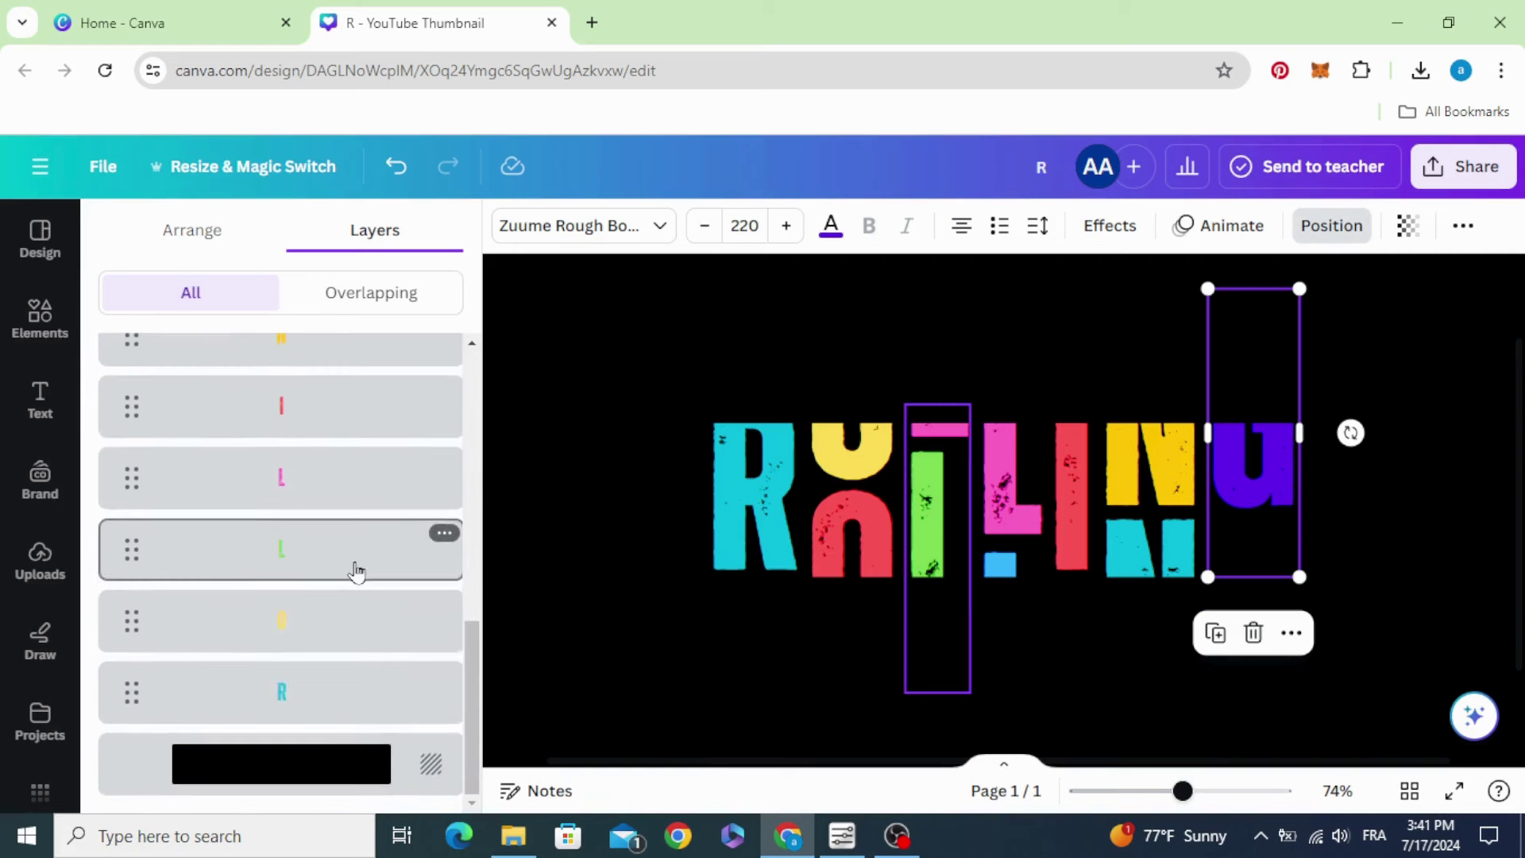
scroll(350, 632, up, 3)
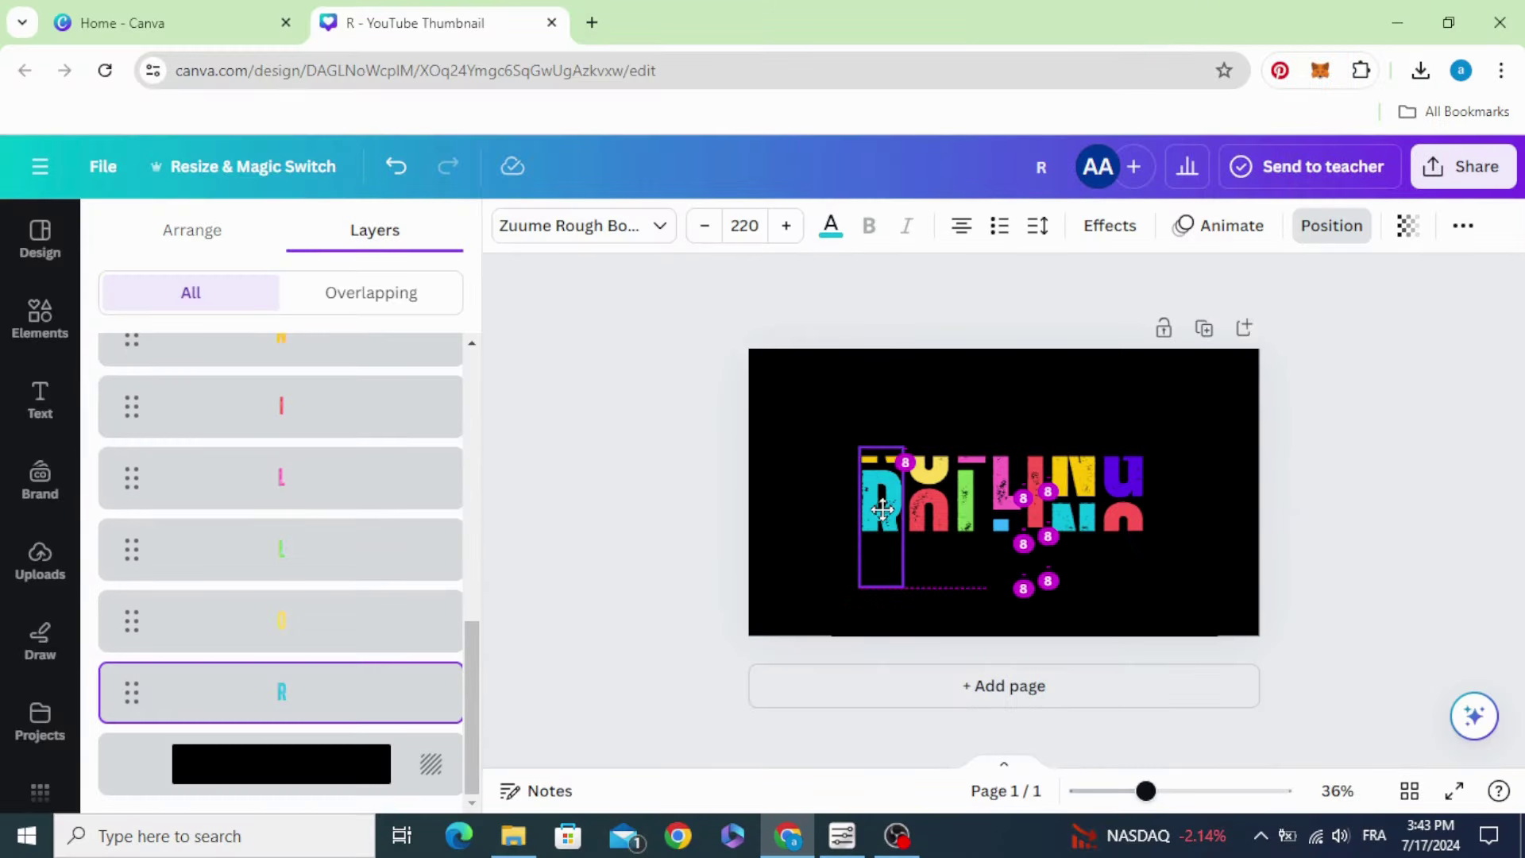
click(926, 516)
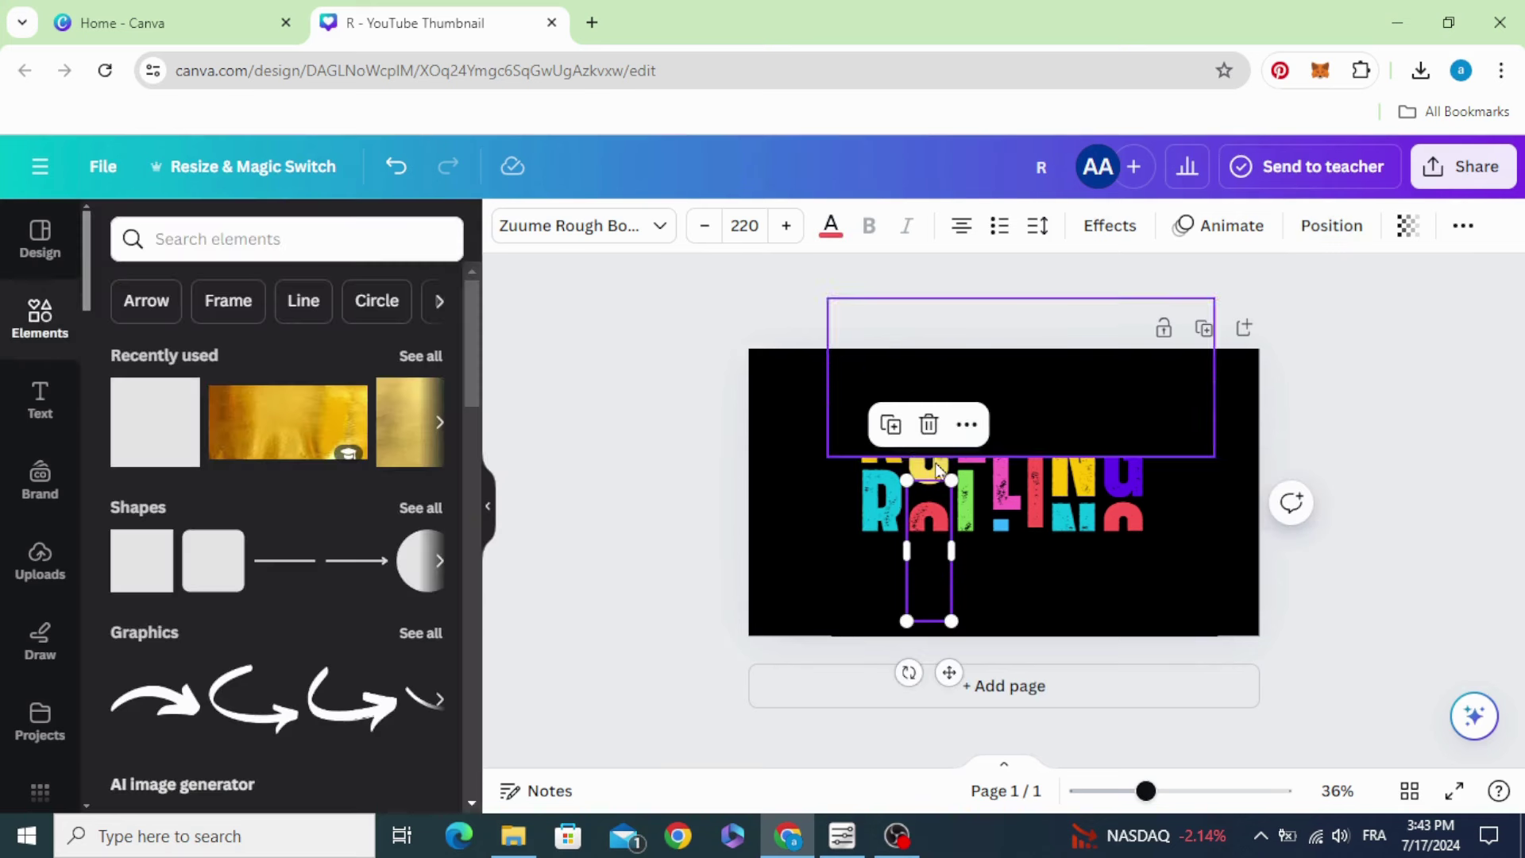
drag(935, 567, 934, 477)
- Offset the pink L, cyan N, yellow N, red n and purple u pieces up or down
click(764, 494)
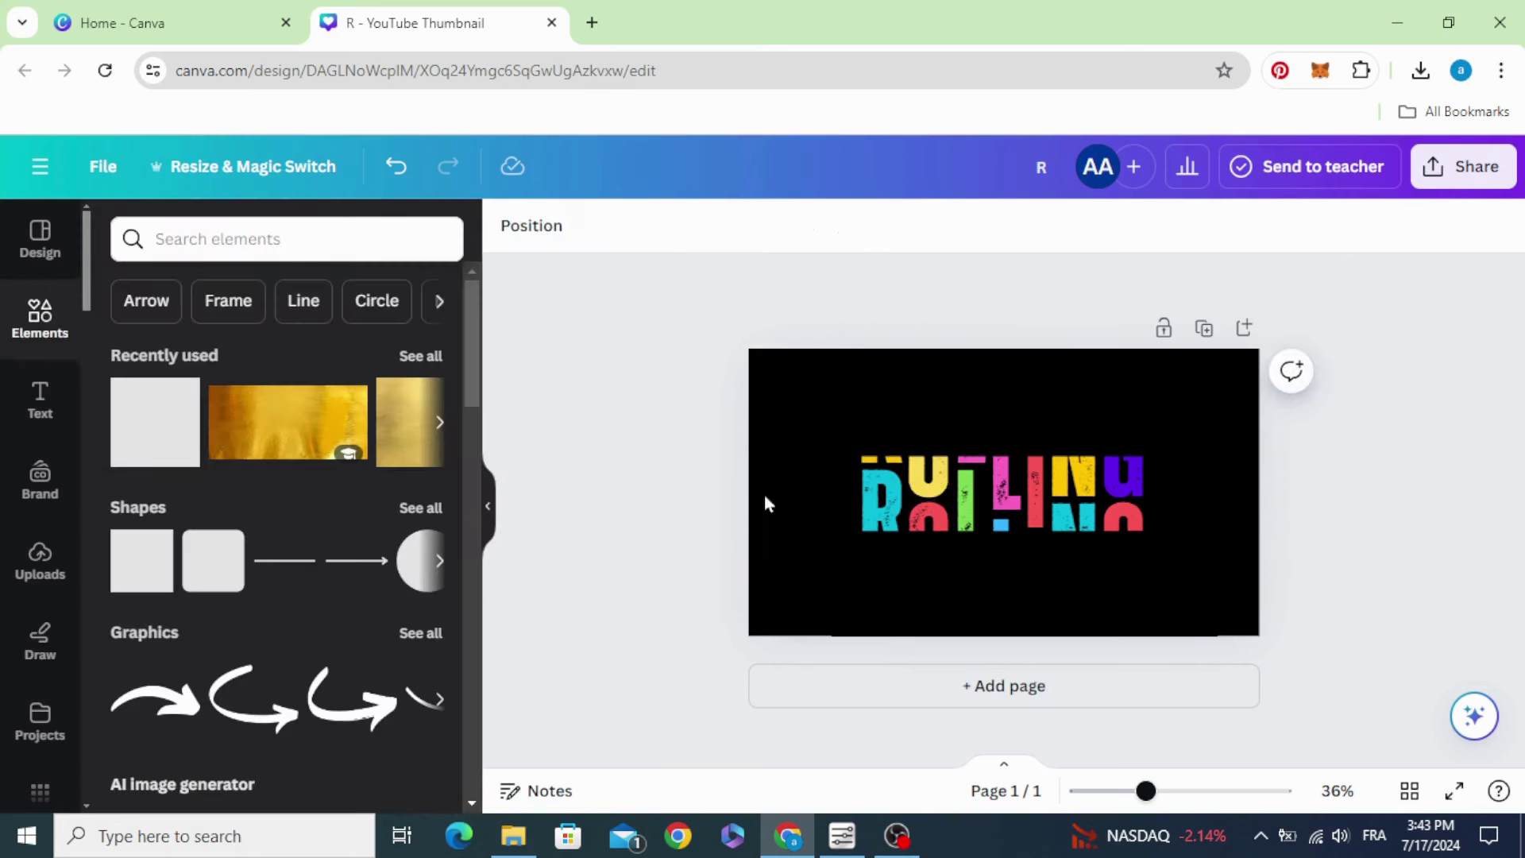
click(1005, 480)
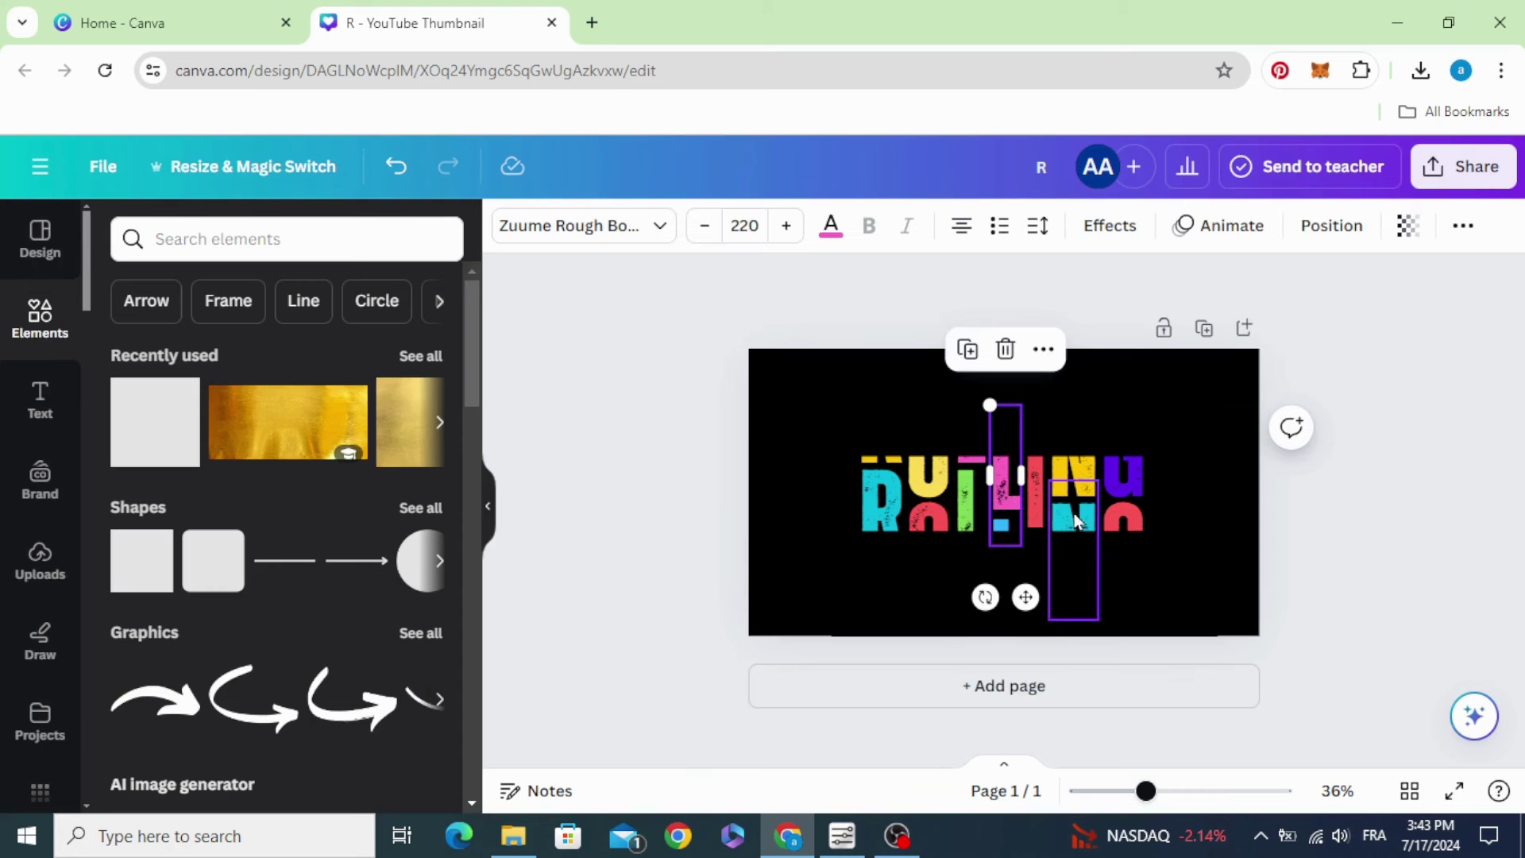
drag(1076, 520, 1076, 556)
drag(1075, 481, 1077, 486)
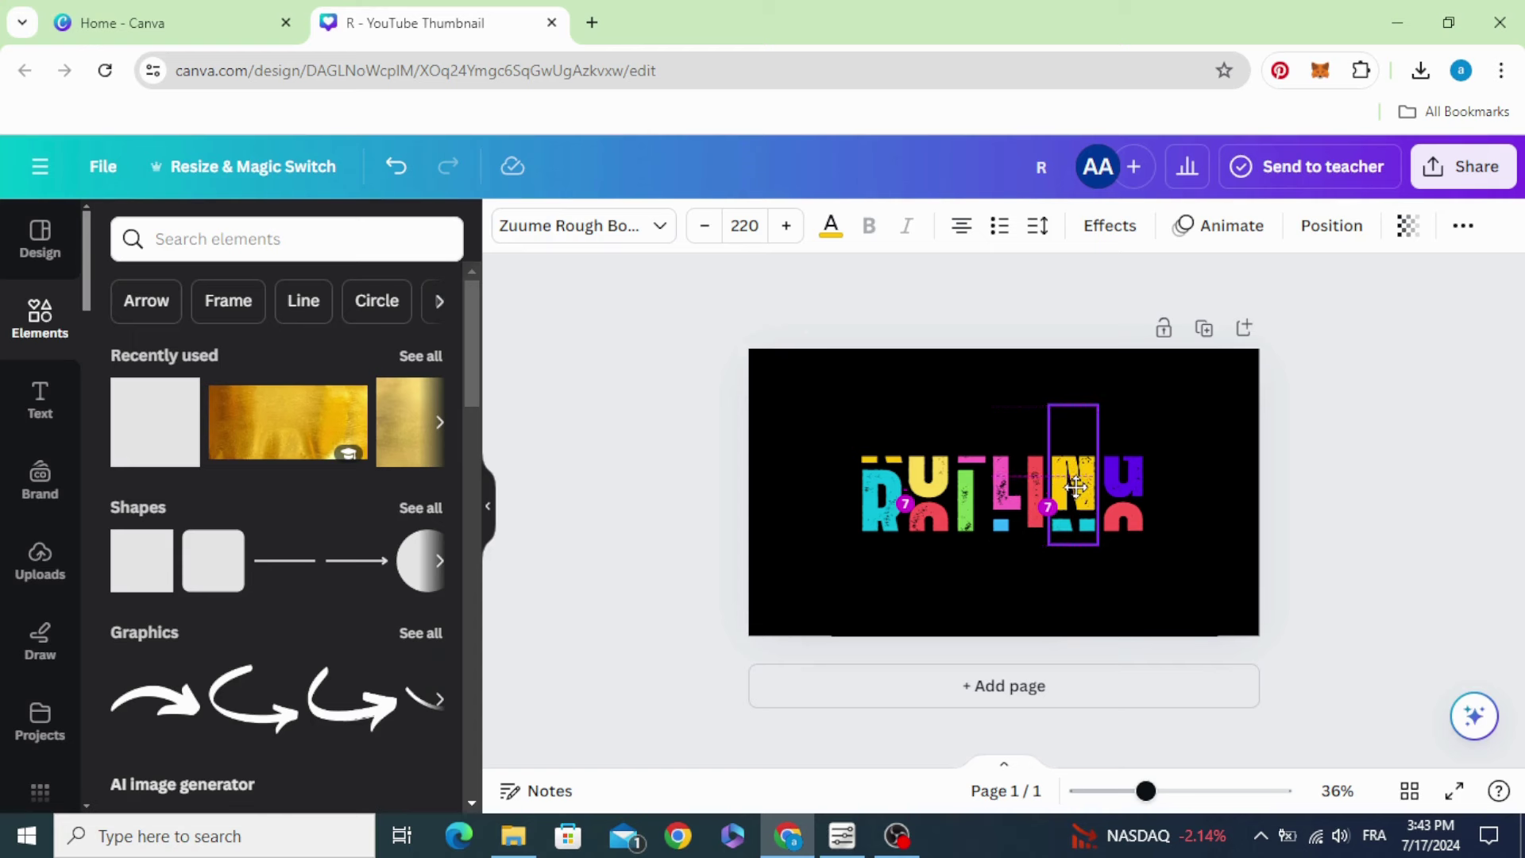
click(654, 503)
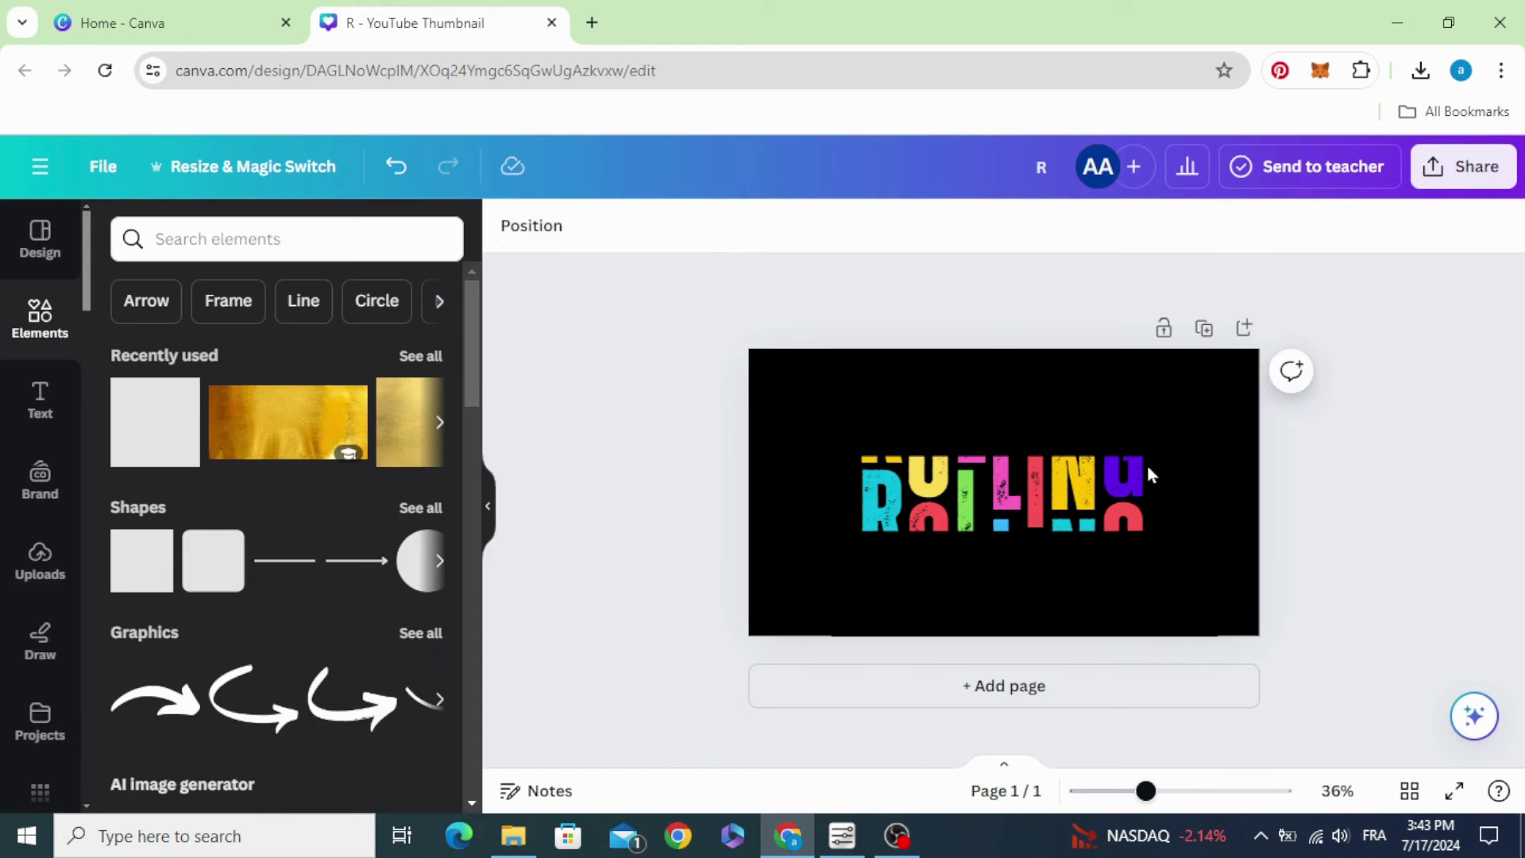
drag(1128, 514, 1126, 515)
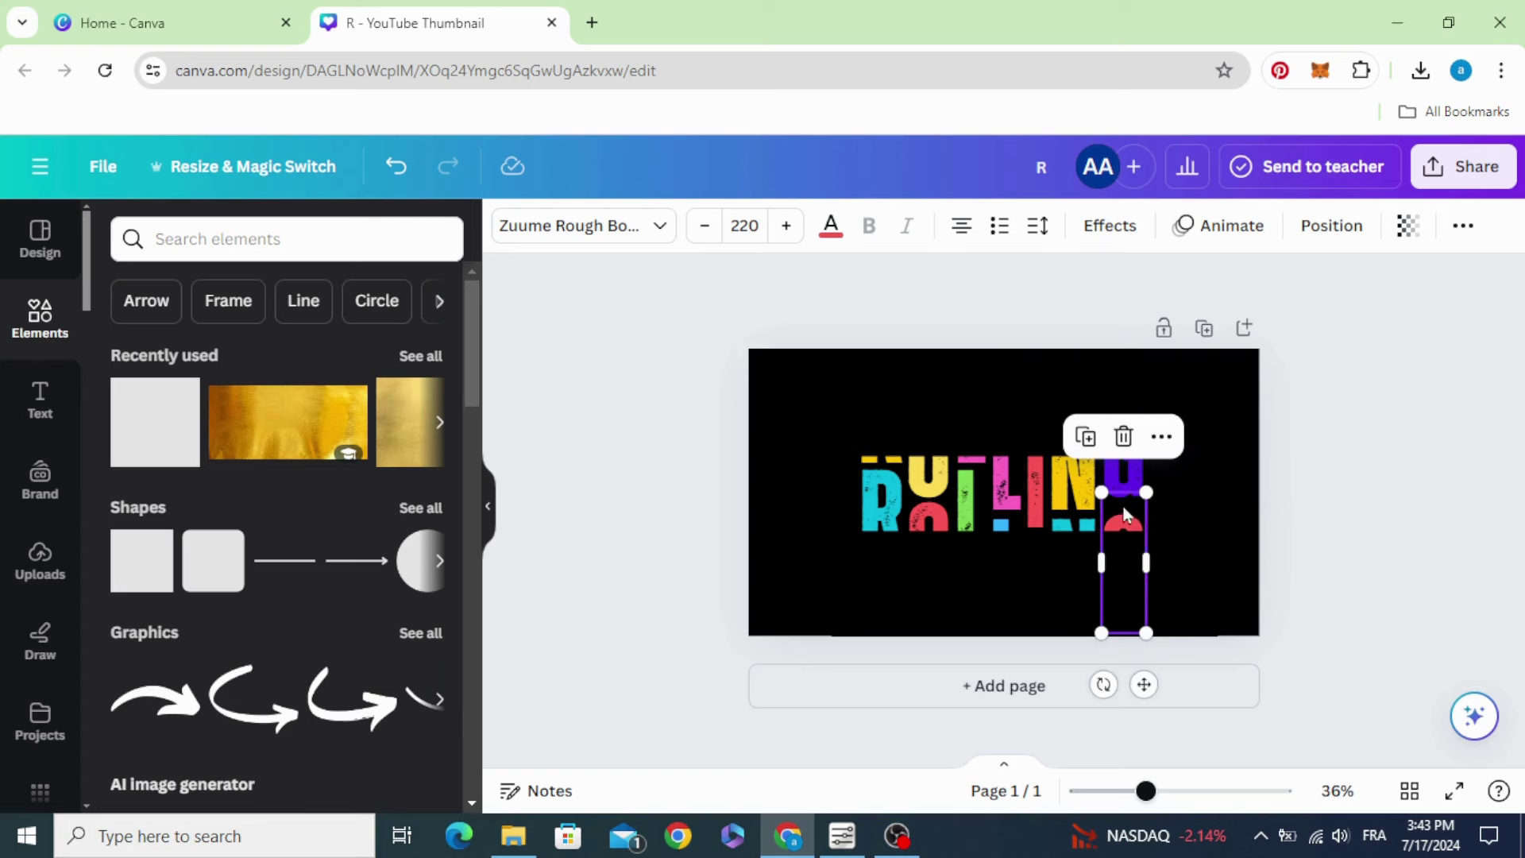
click(651, 457)
drag(1108, 479, 1110, 457)
drag(1122, 513, 1125, 501)
click(1384, 447)
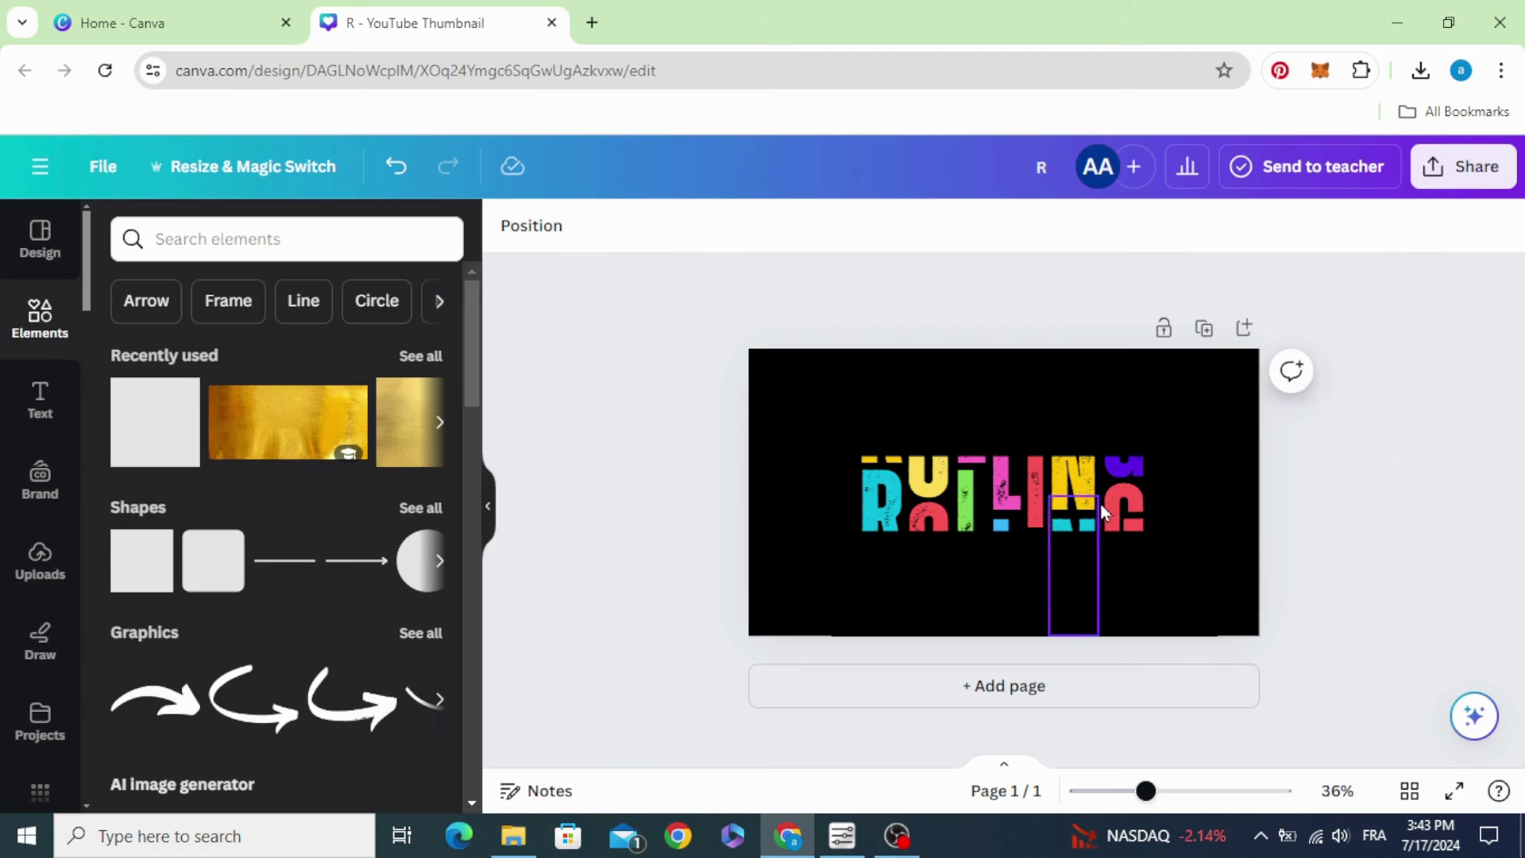